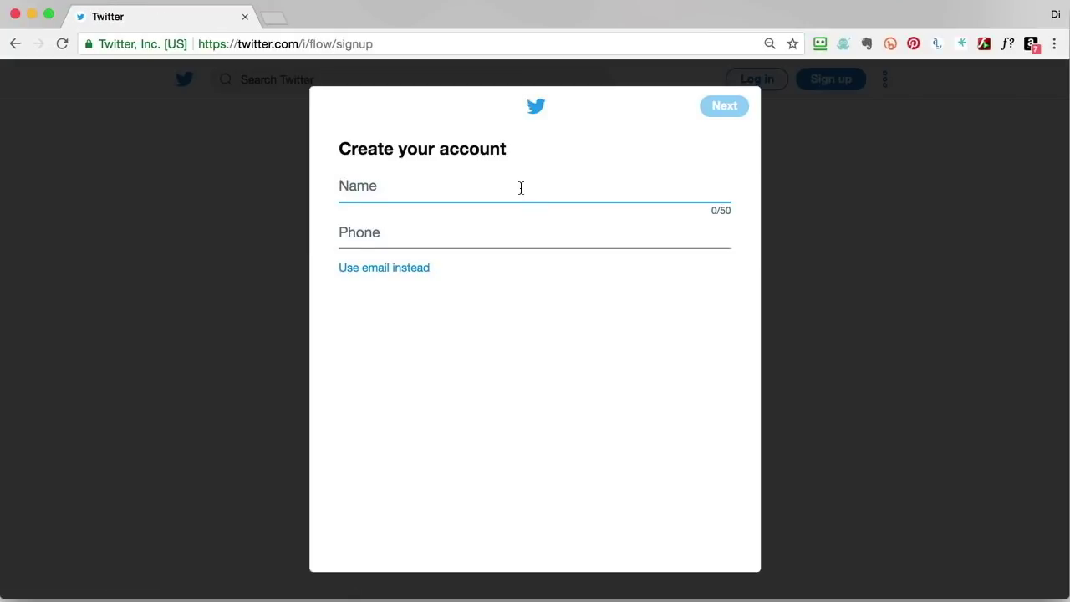
- Enter the name Di and the phone number, submit the sign-up and request a verification code
text(Di)
click(400, 229)
key(super+v)
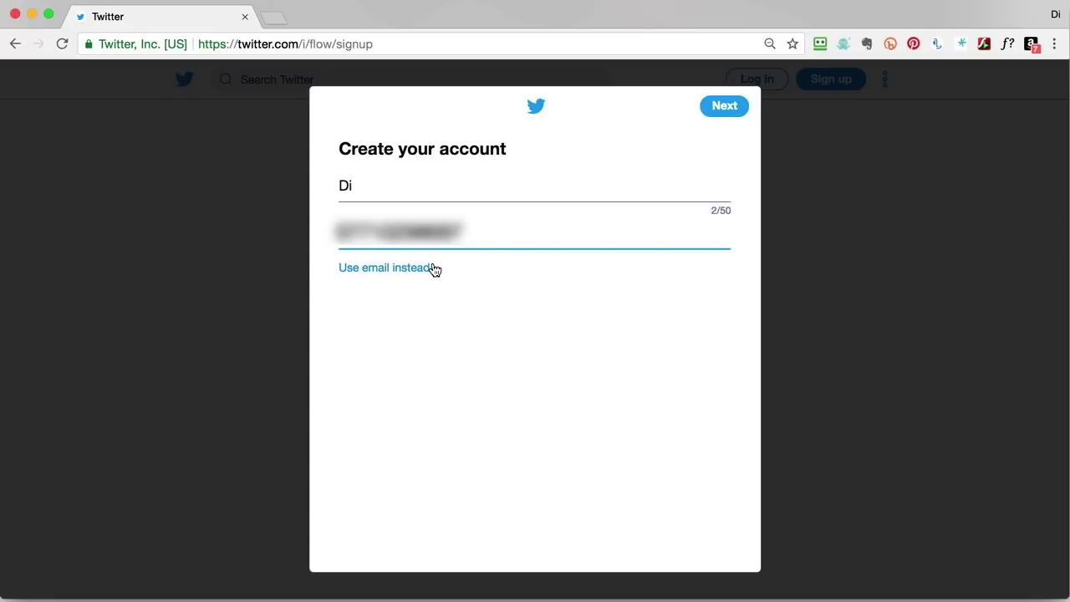
click(724, 109)
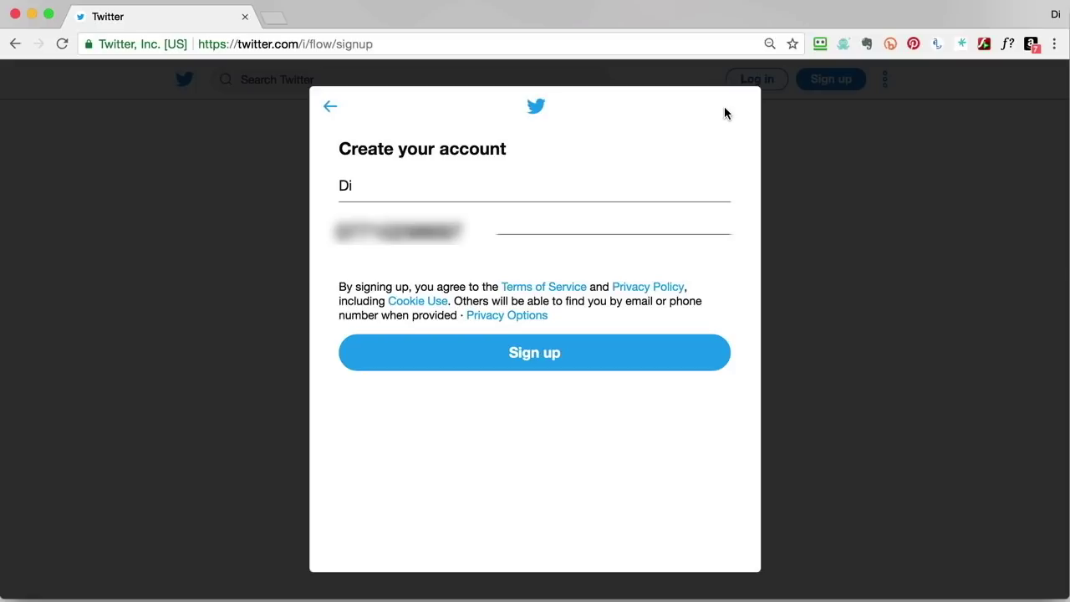
click(566, 358)
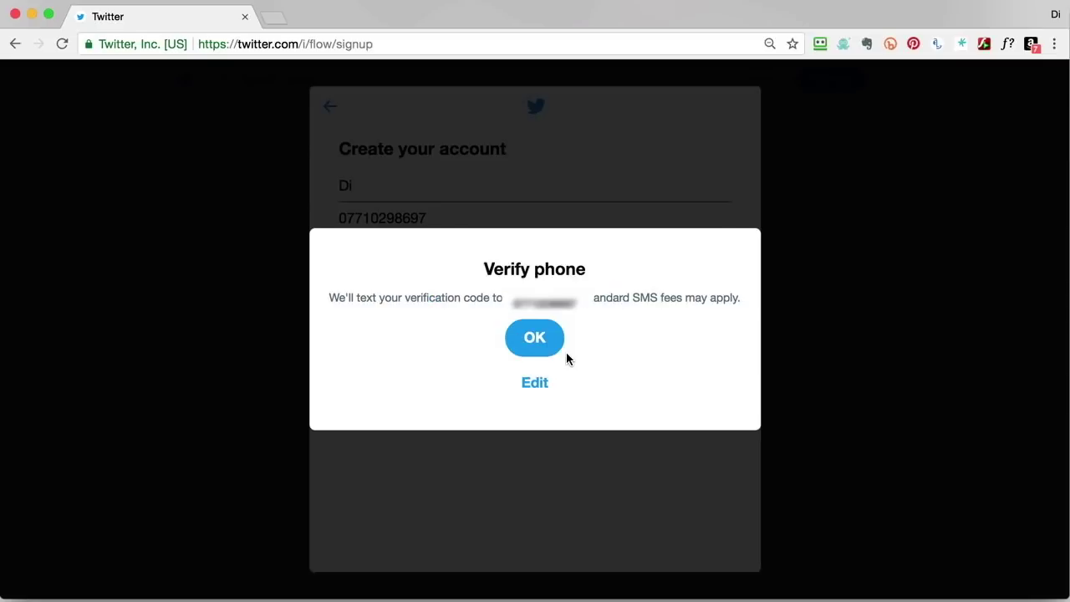
click(546, 347)
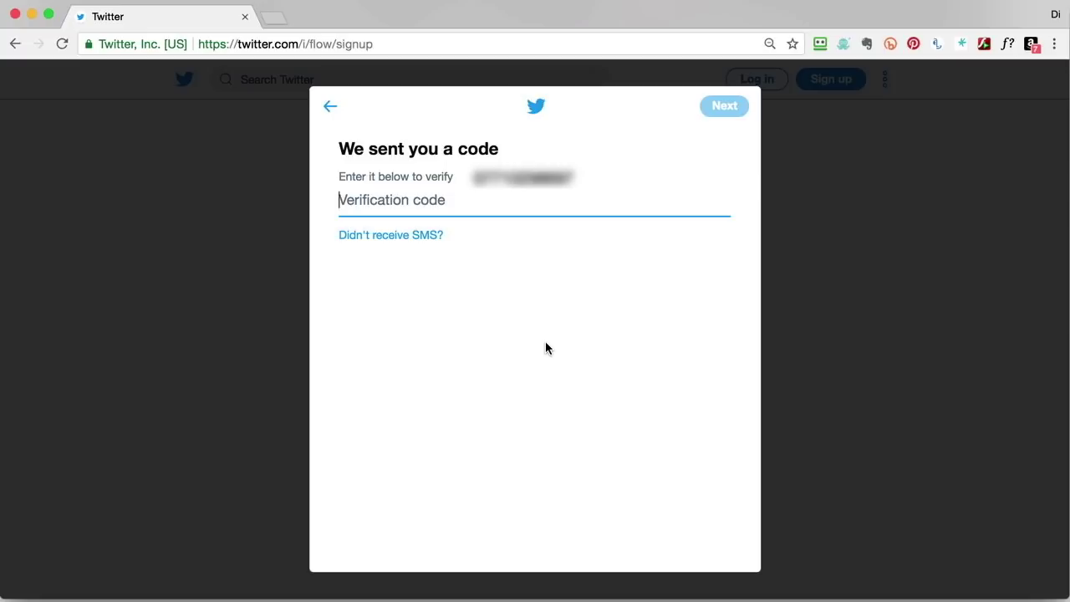
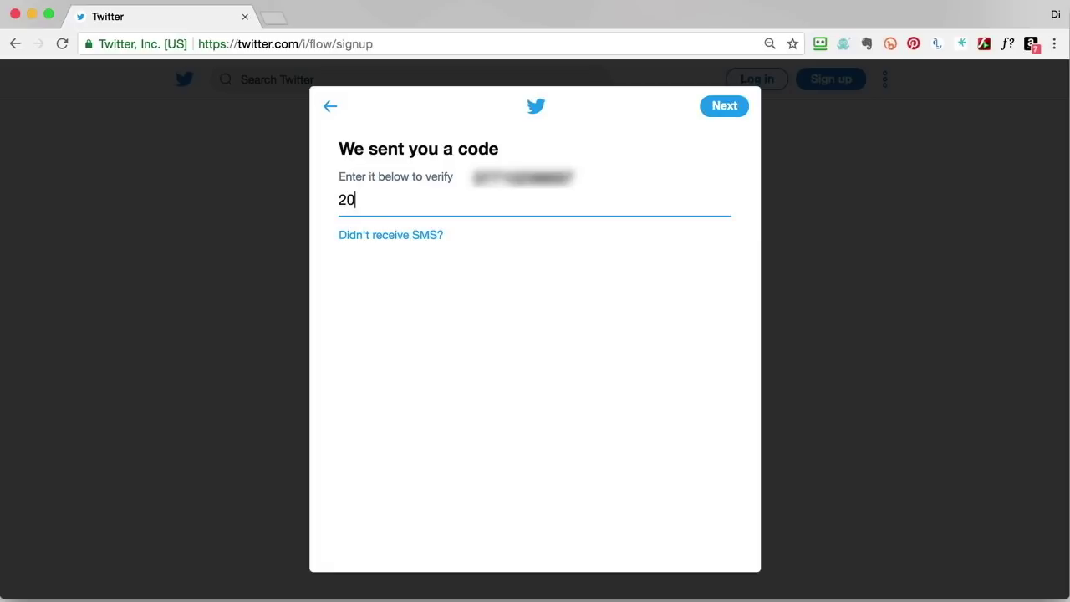
- Enter the SMS verification code and set the account password
key(Return)
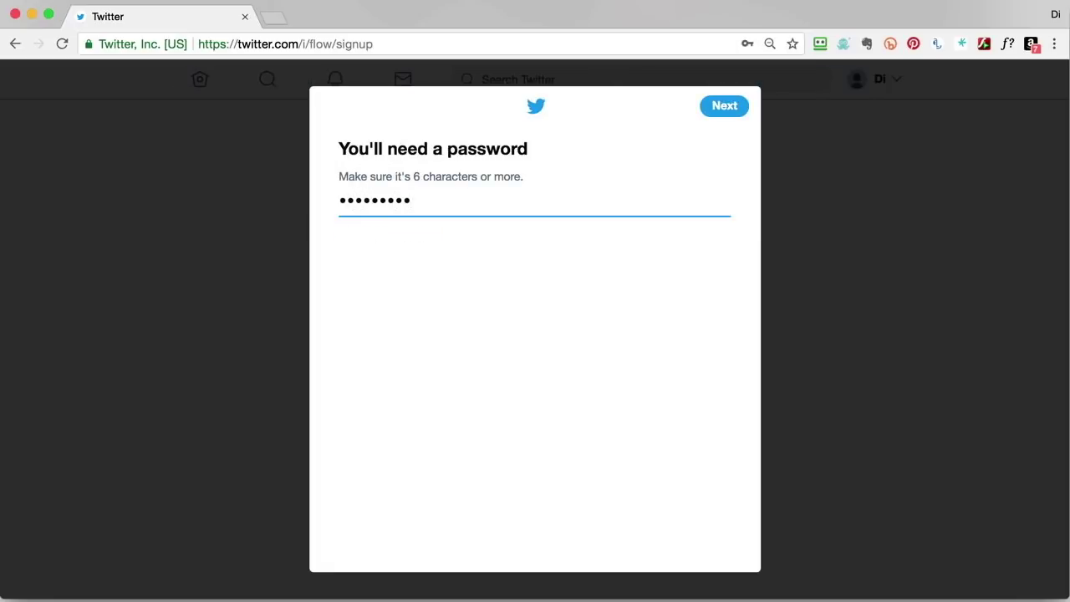
key(Return)
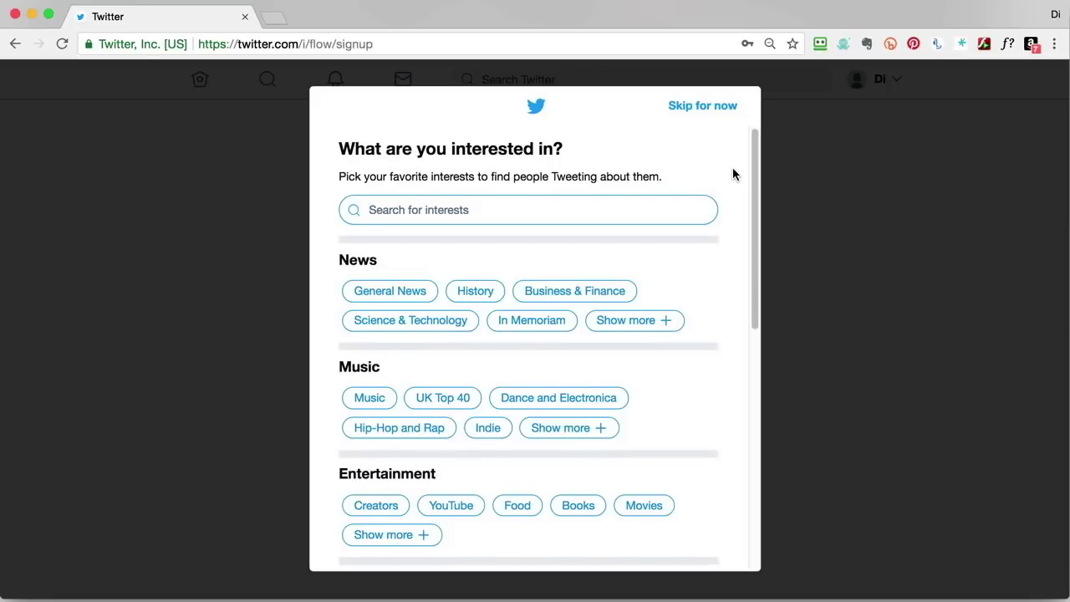
- Skip interests, deselect every suggested account to follow, and decline notifications
click(700, 109)
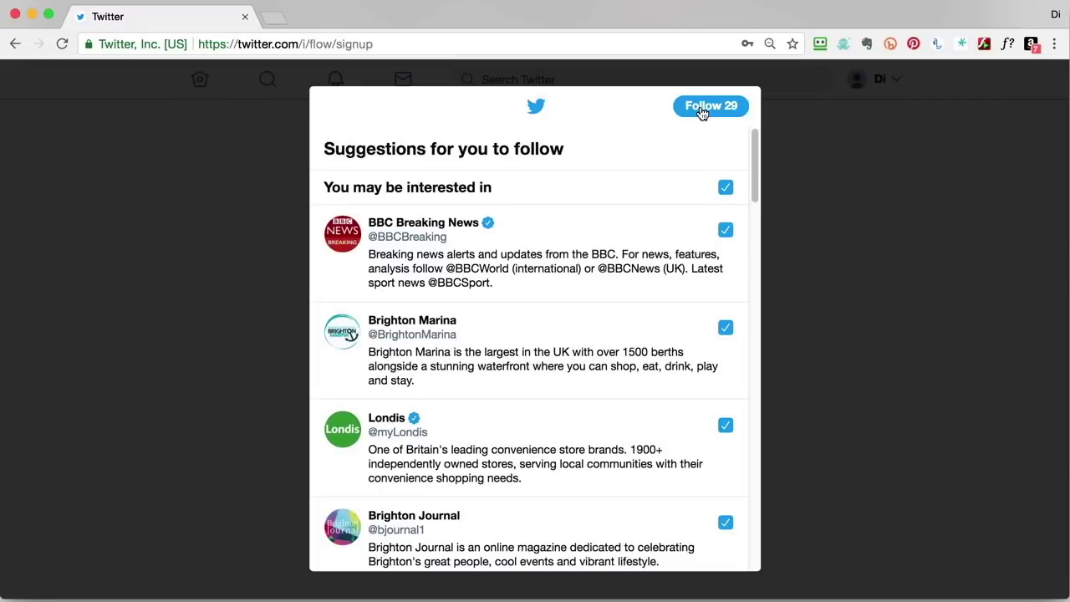
drag(758, 199, 733, 118)
click(724, 189)
click(703, 107)
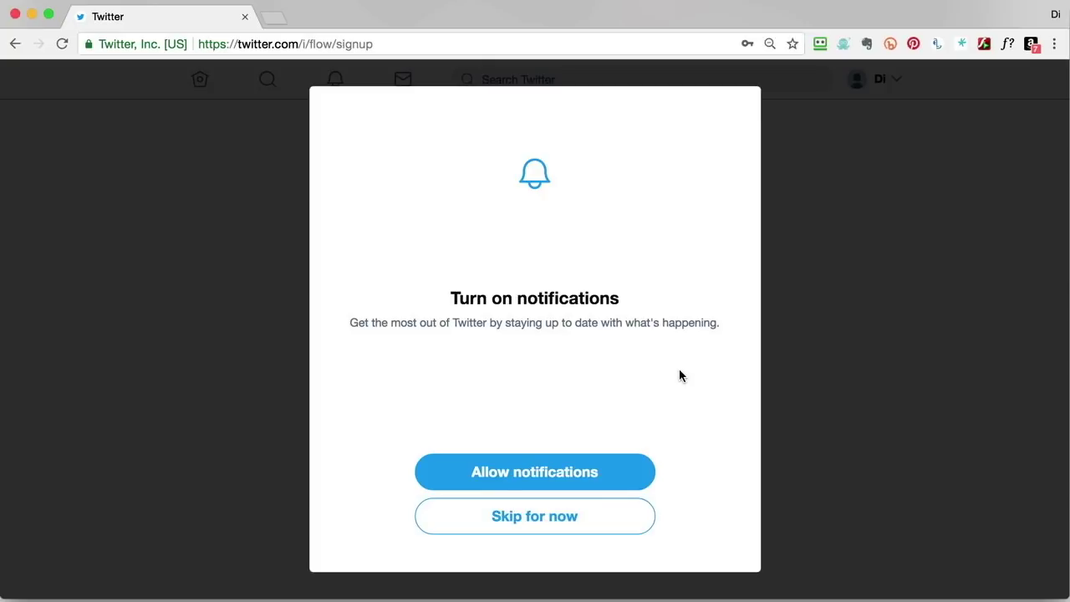
click(533, 522)
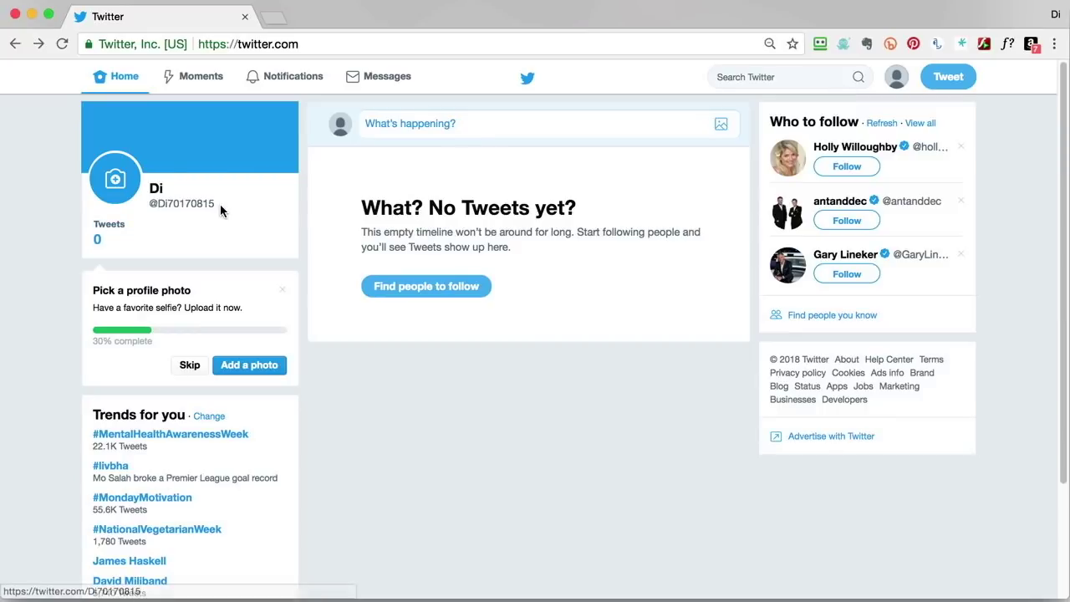
- Go to Settings and privacy and select the auto-generated username in the Username field
drag(228, 206, 146, 199)
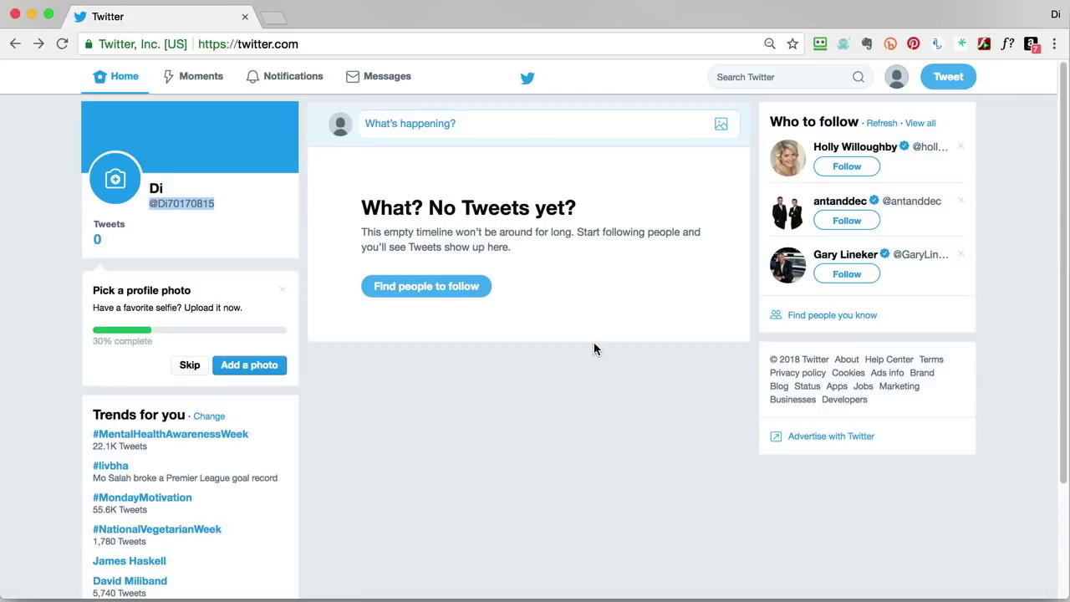
click(893, 85)
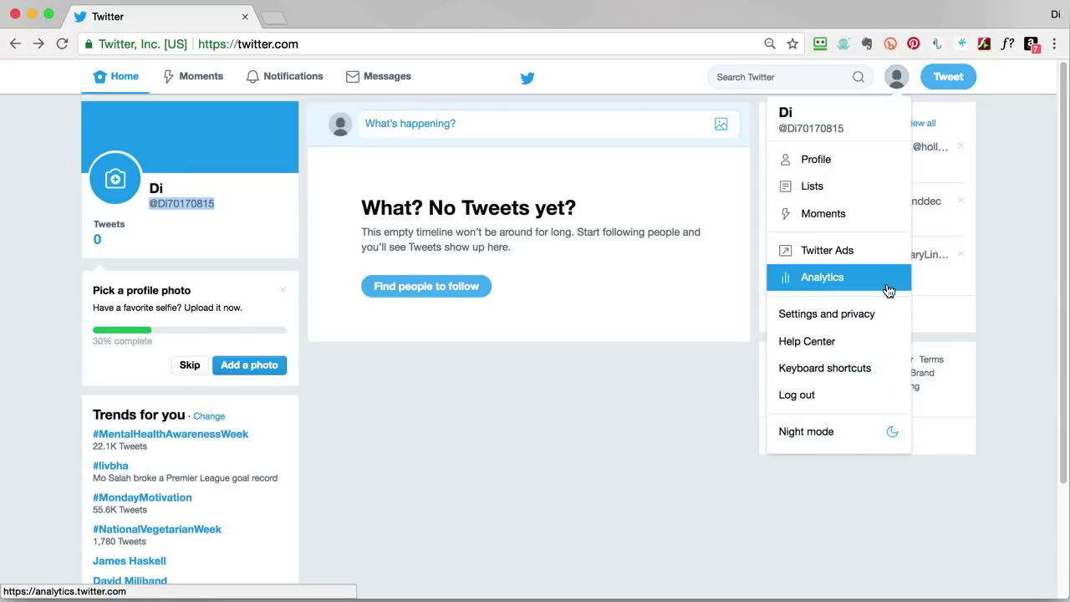
click(852, 319)
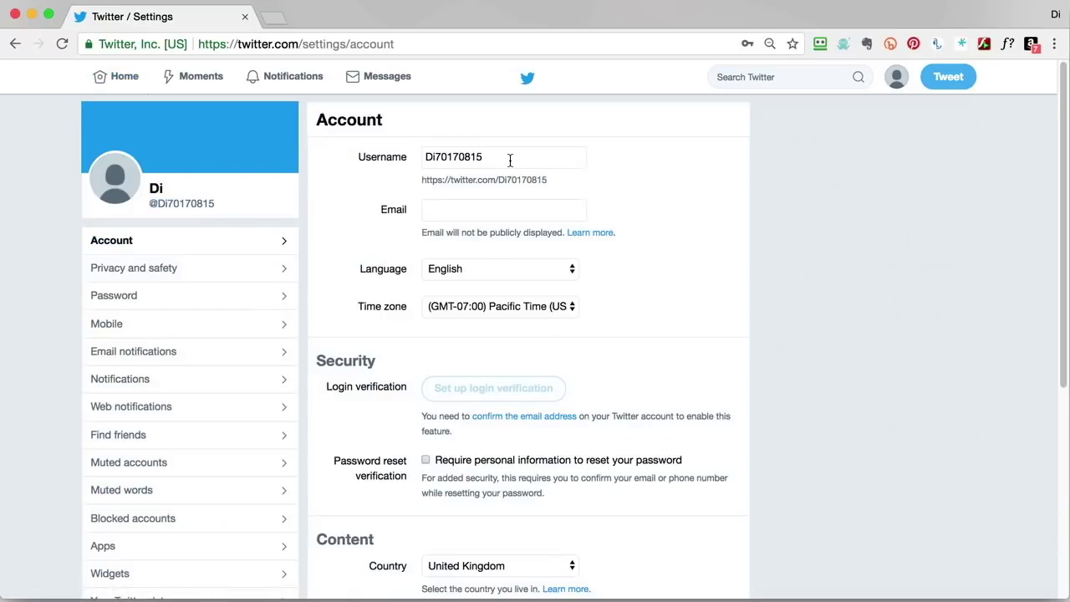
double_click(500, 152)
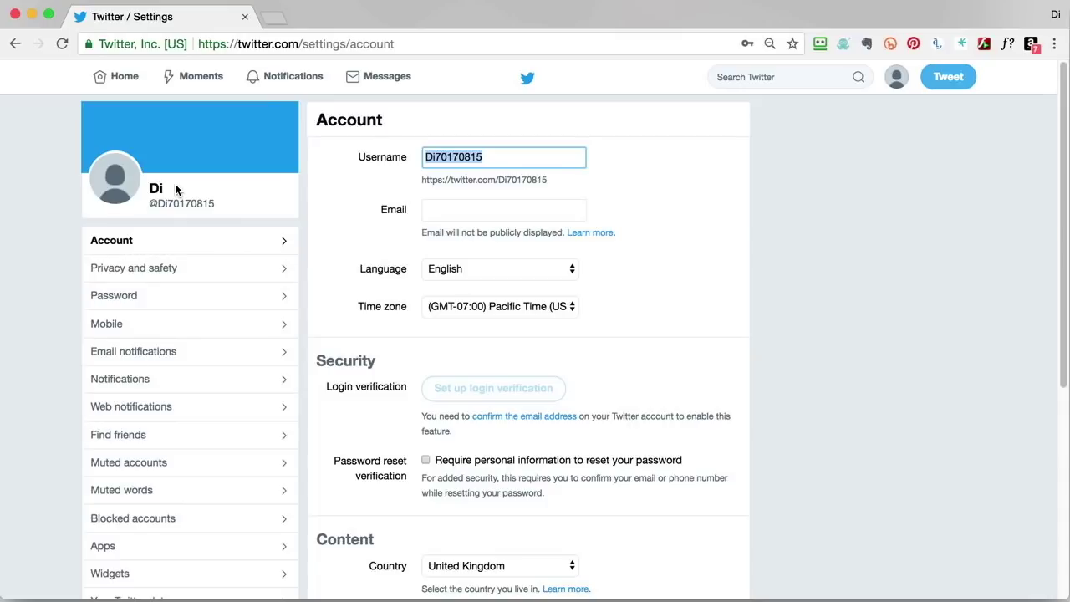
- Replace the username with BananaWaffles and save, confirming with the account password
text(Banana)
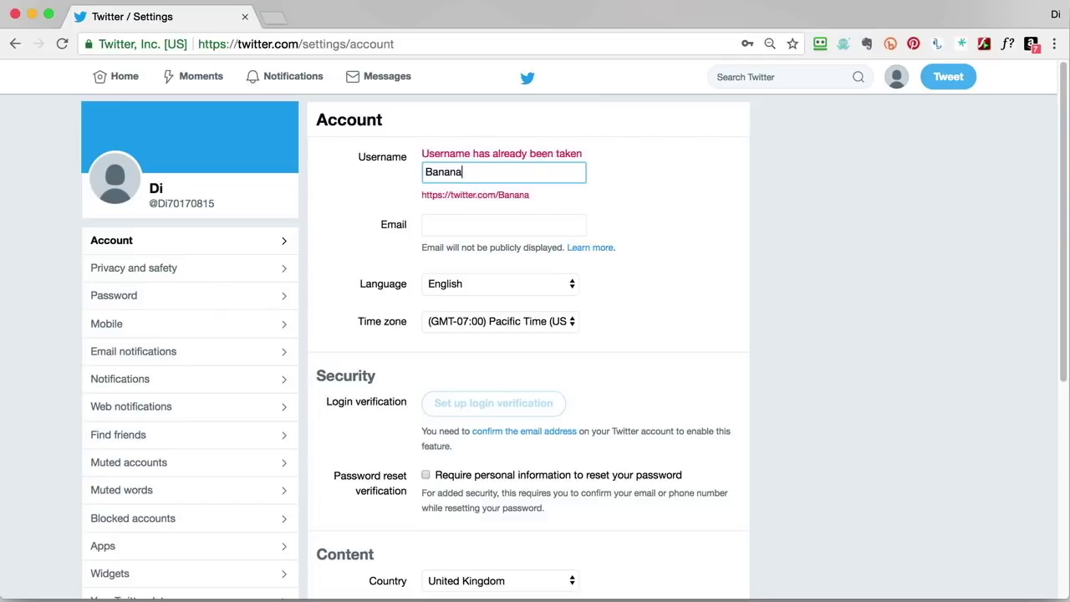
text(Waffles)
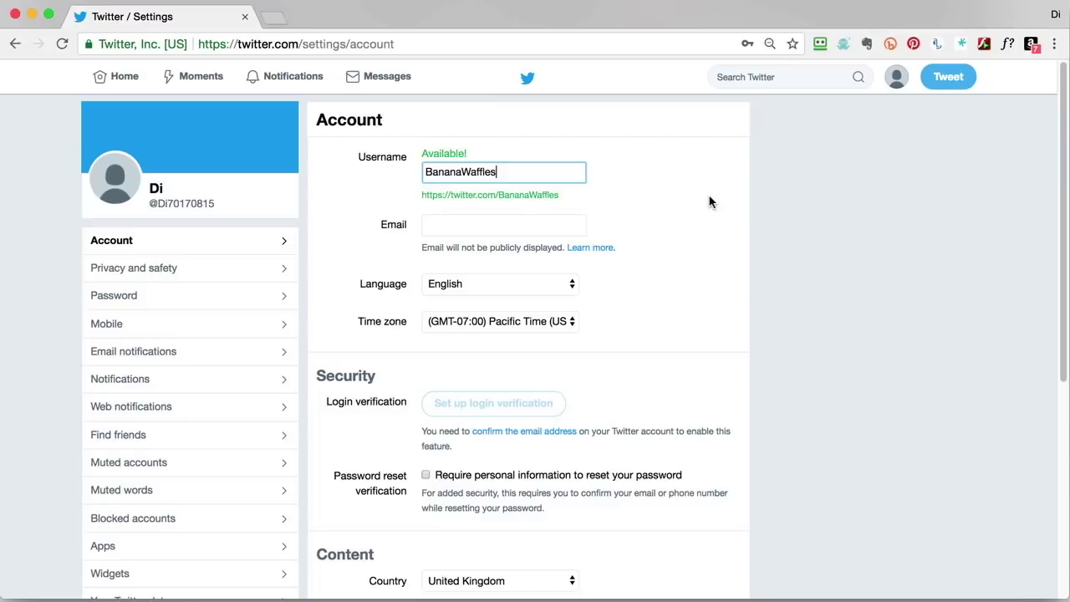
scroll(734, 459, down, 5)
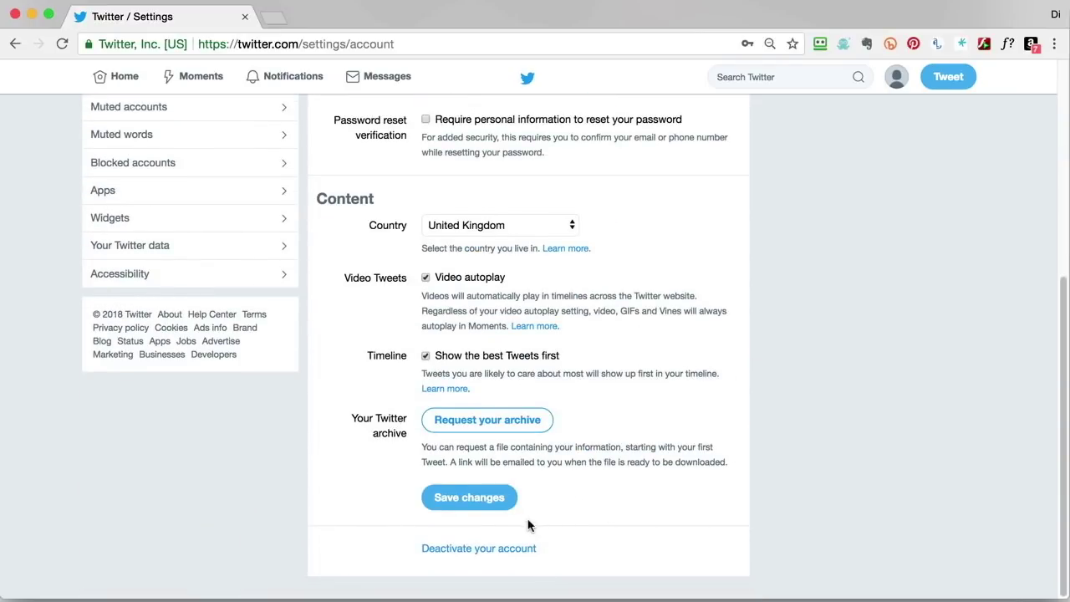
click(480, 501)
key(super+v)
text(1)
click(682, 394)
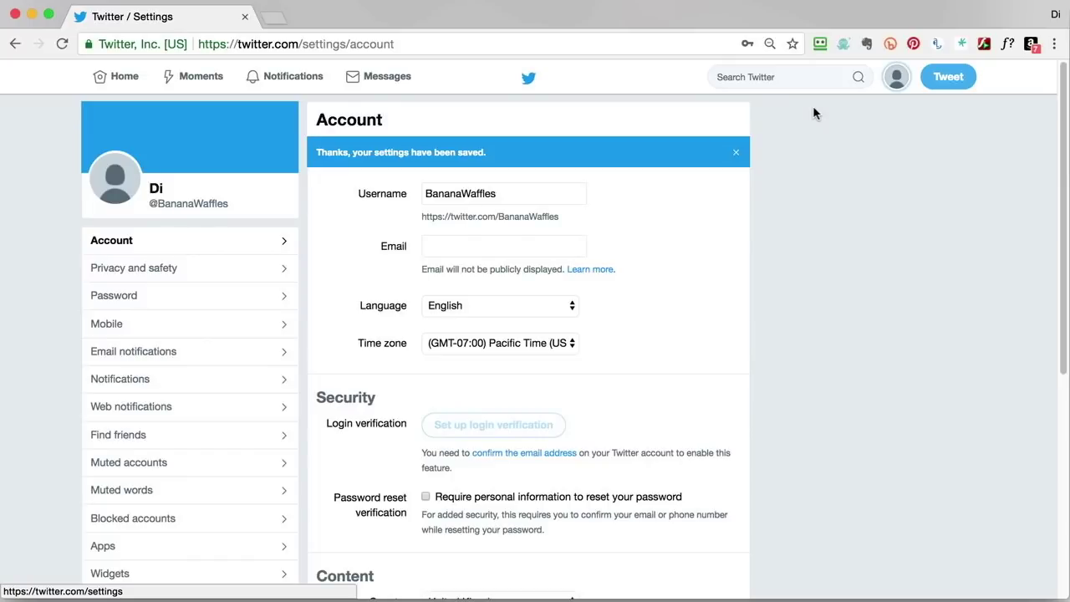
- Edit the profile and append Coke to the display name, making it Di Coke
click(891, 82)
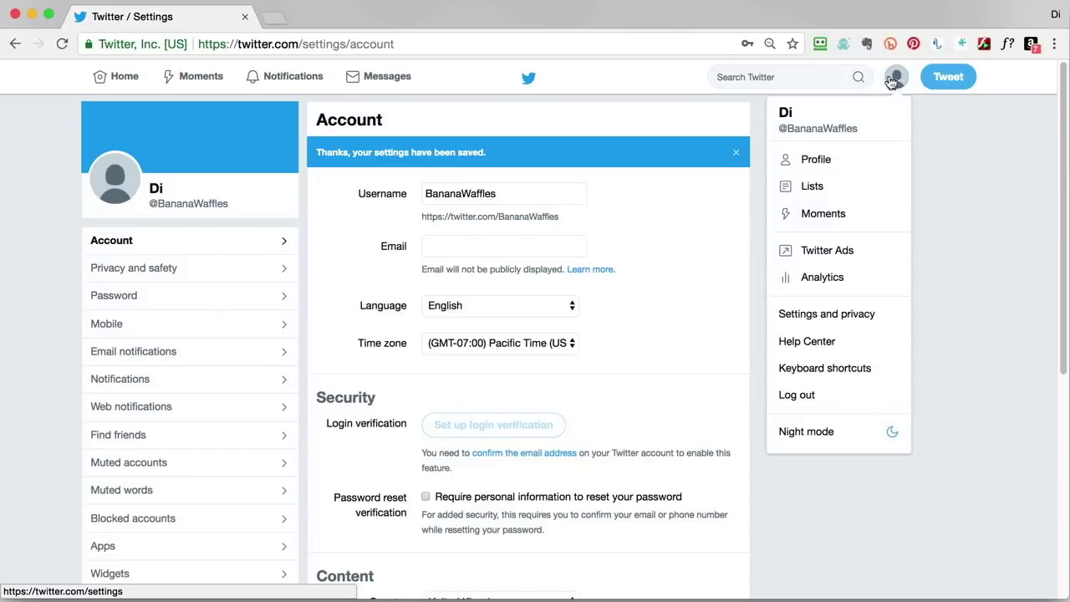
click(827, 160)
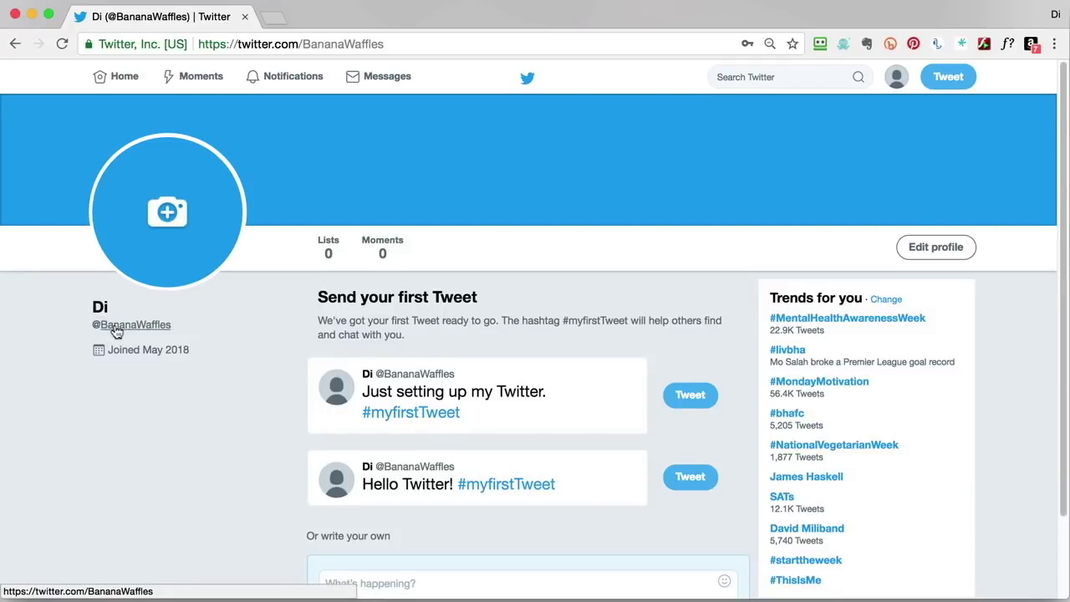
click(933, 247)
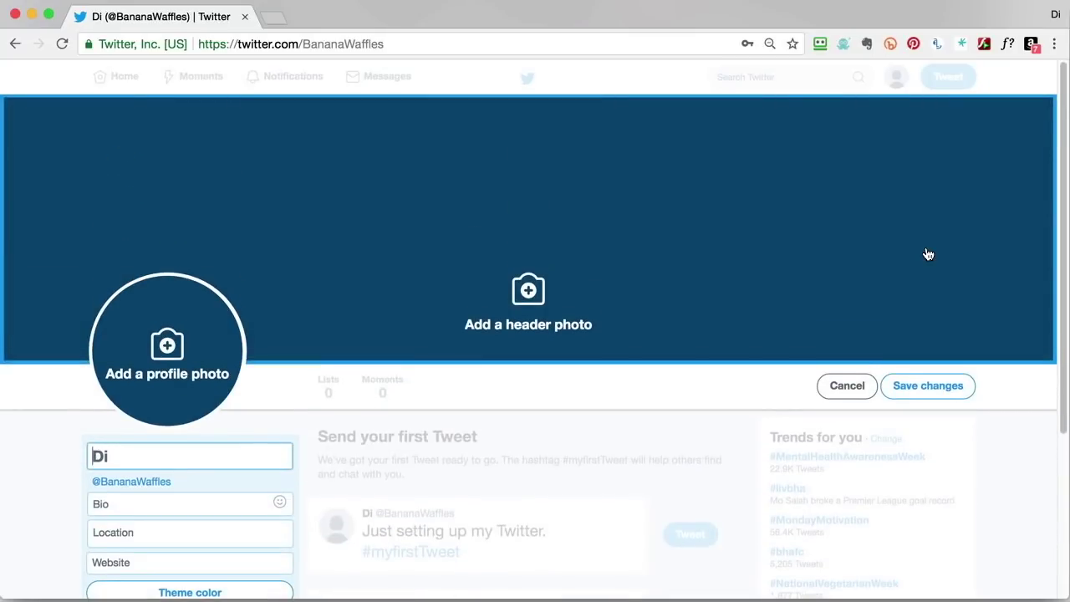
click(224, 381)
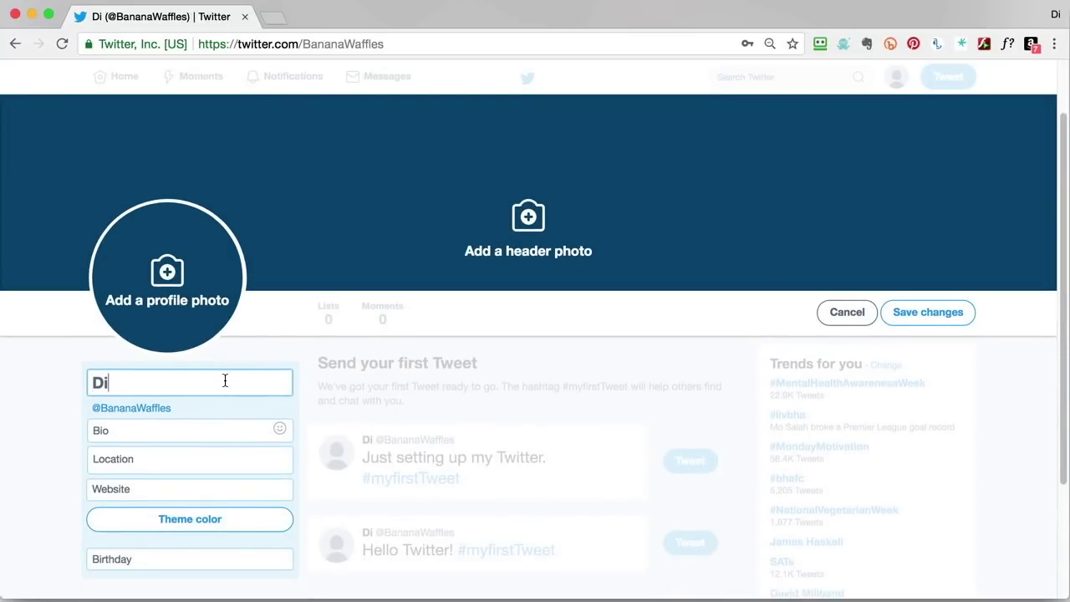
text(Coke)
- Set the theme colour to yellow and the bio to 'Blogger from Birmingham!'
click(199, 519)
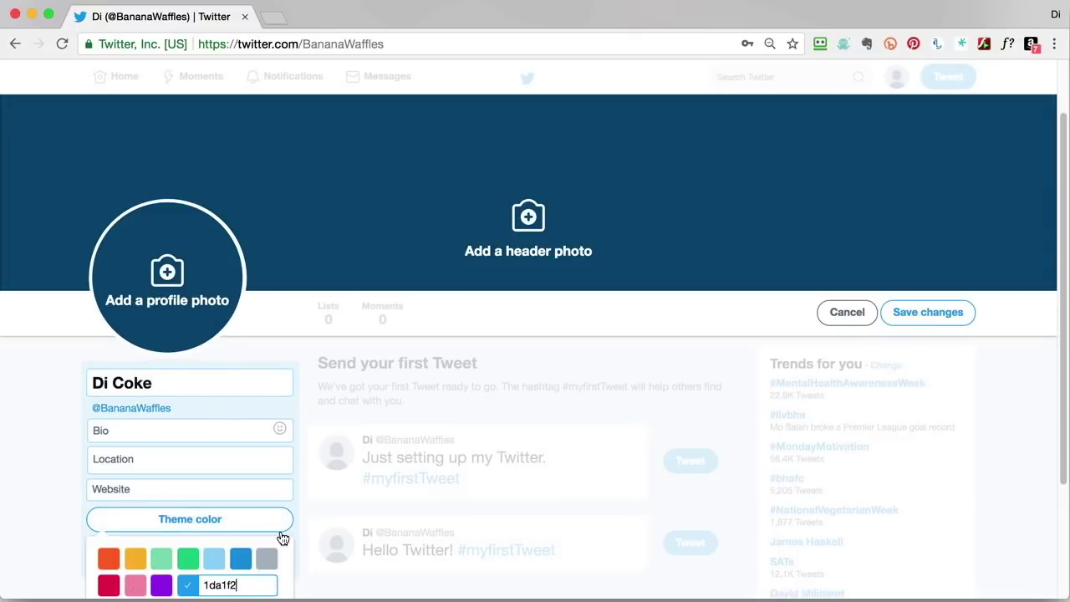
scroll(281, 535, down, 3)
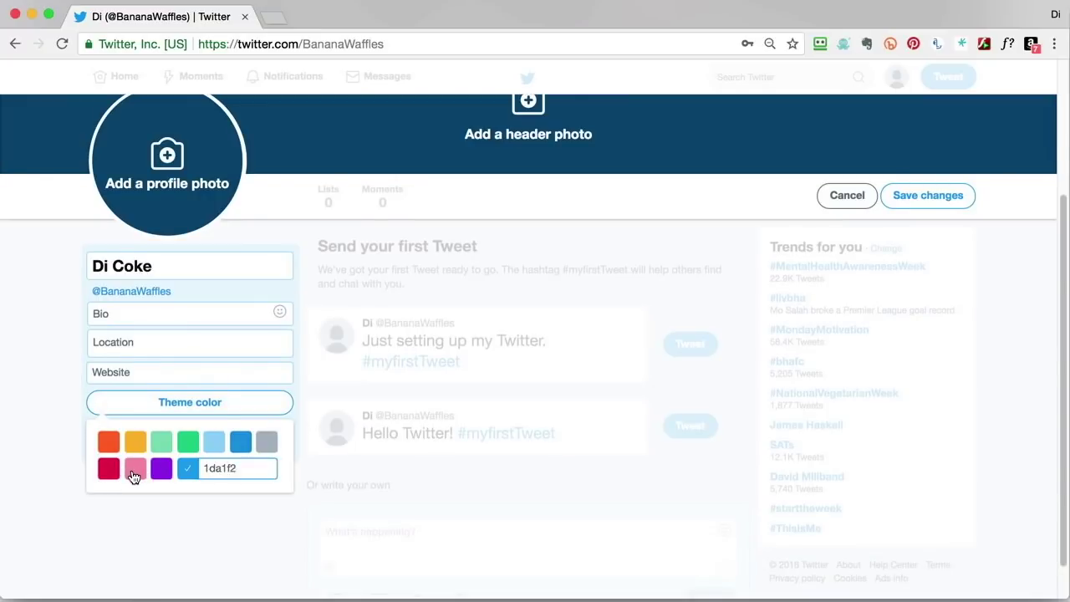
click(136, 472)
click(239, 446)
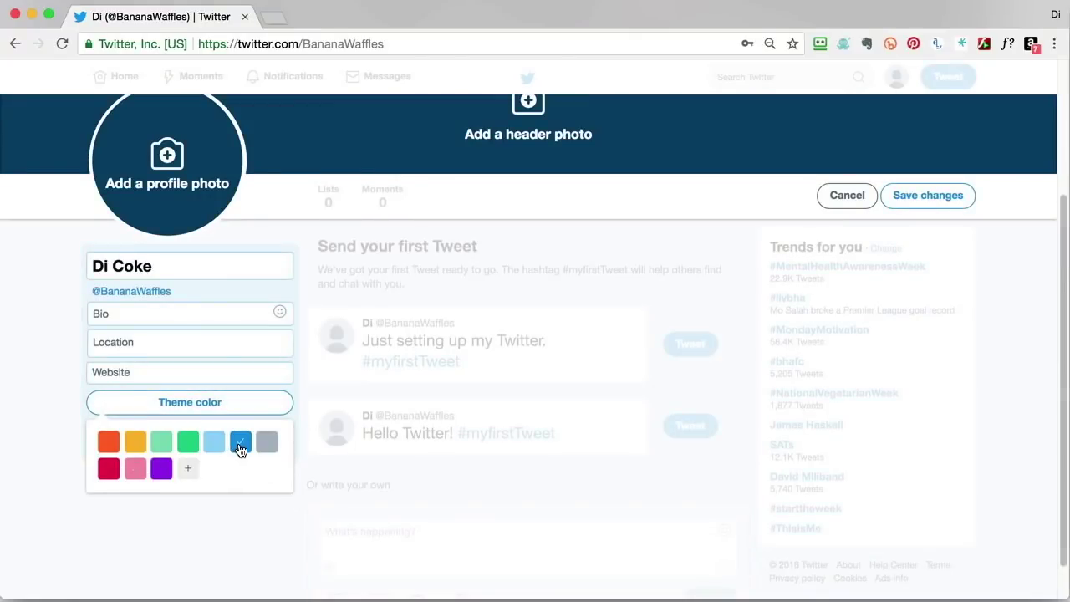
scroll(259, 458, up, 2)
click(136, 511)
scroll(251, 493, up, 1)
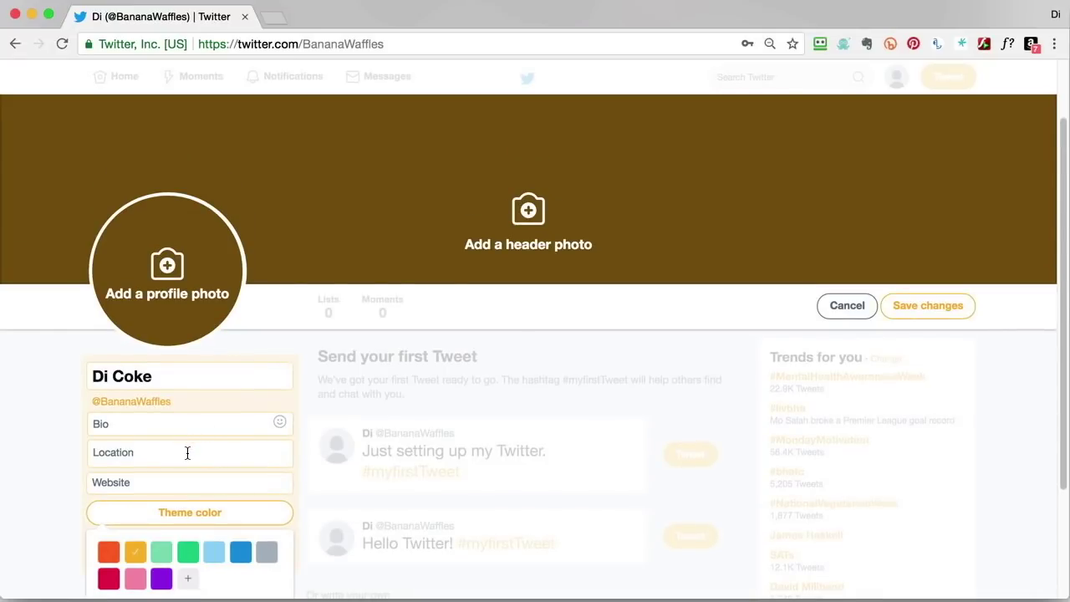
click(168, 481)
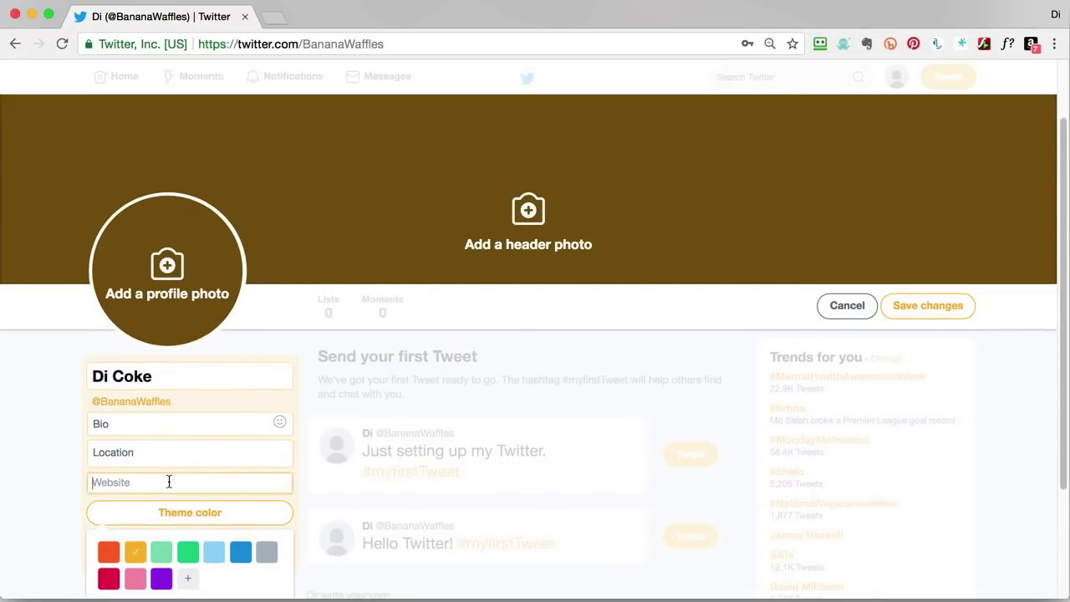
click(148, 423)
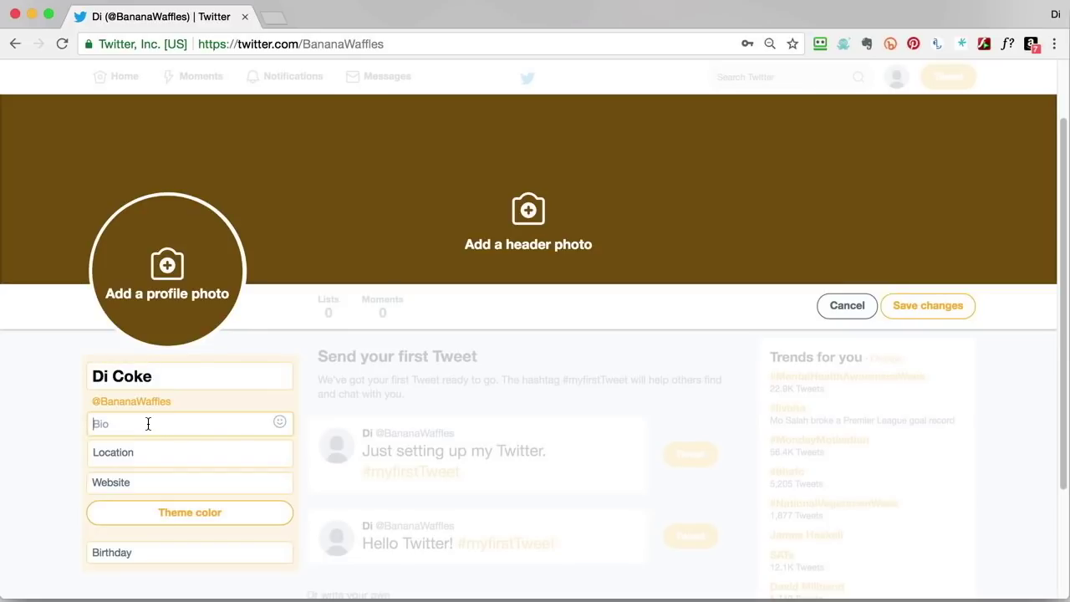
text(Blogger from Birmingham!)
- Upload AvatarBanana.jpg as the profile photo, centred in the circle and slightly zoomed in
click(165, 268)
click(167, 309)
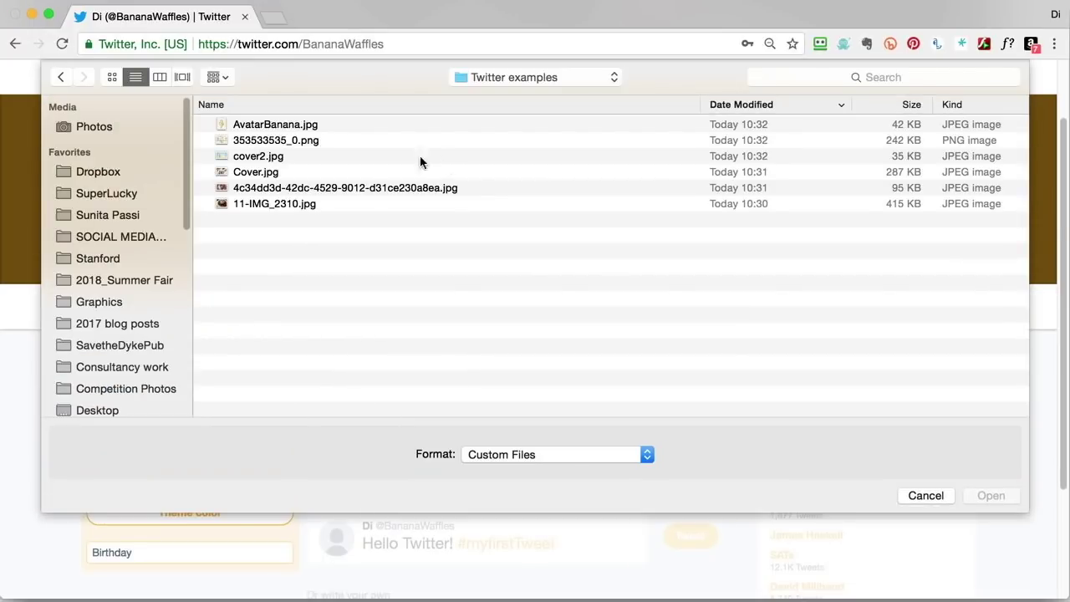
click(112, 77)
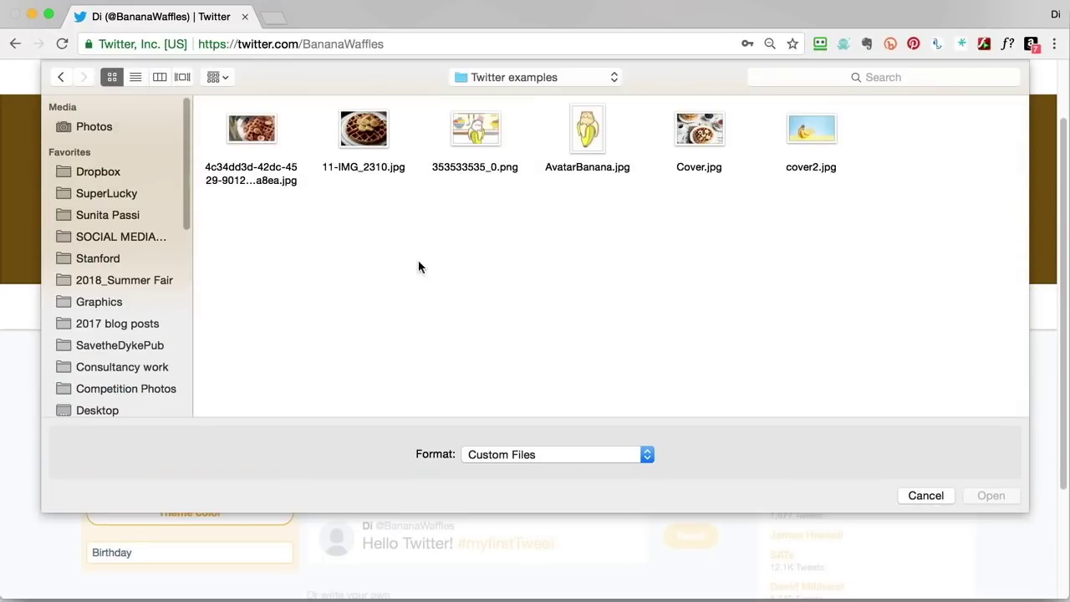
click(590, 133)
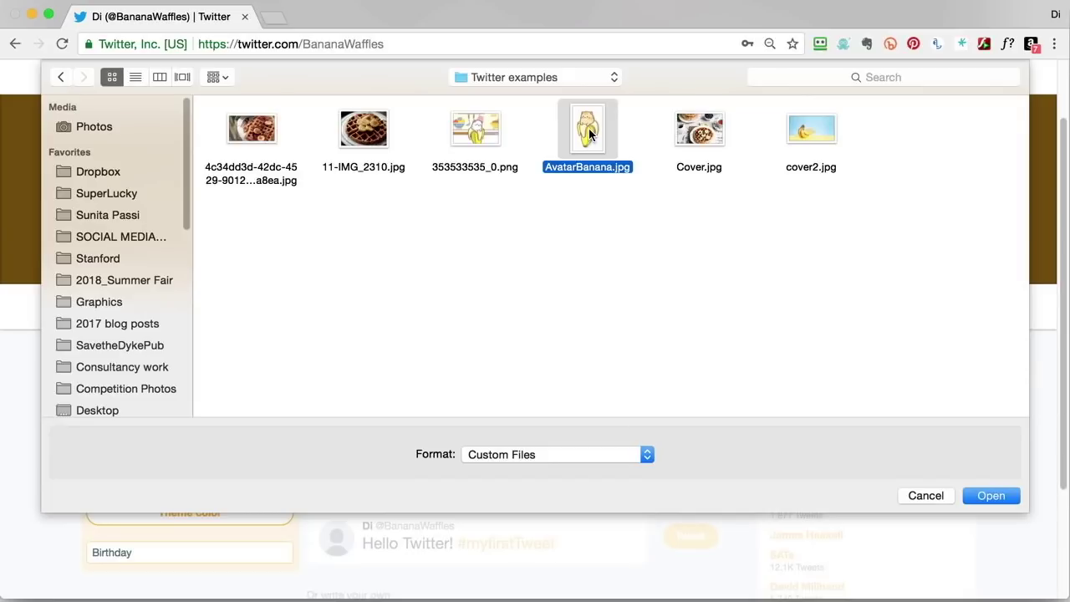
click(988, 496)
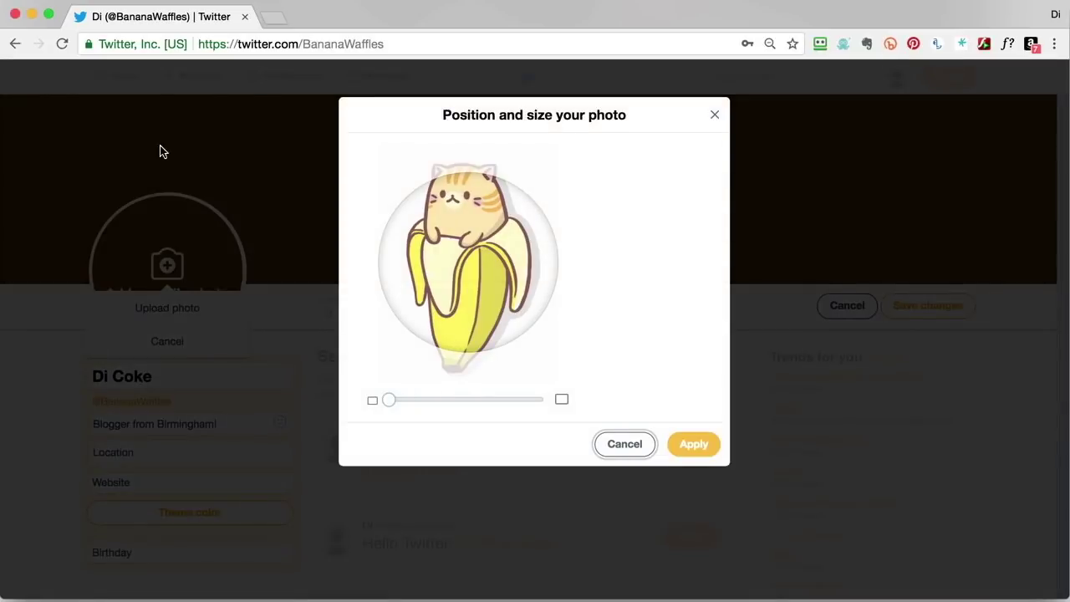
drag(451, 259, 458, 313)
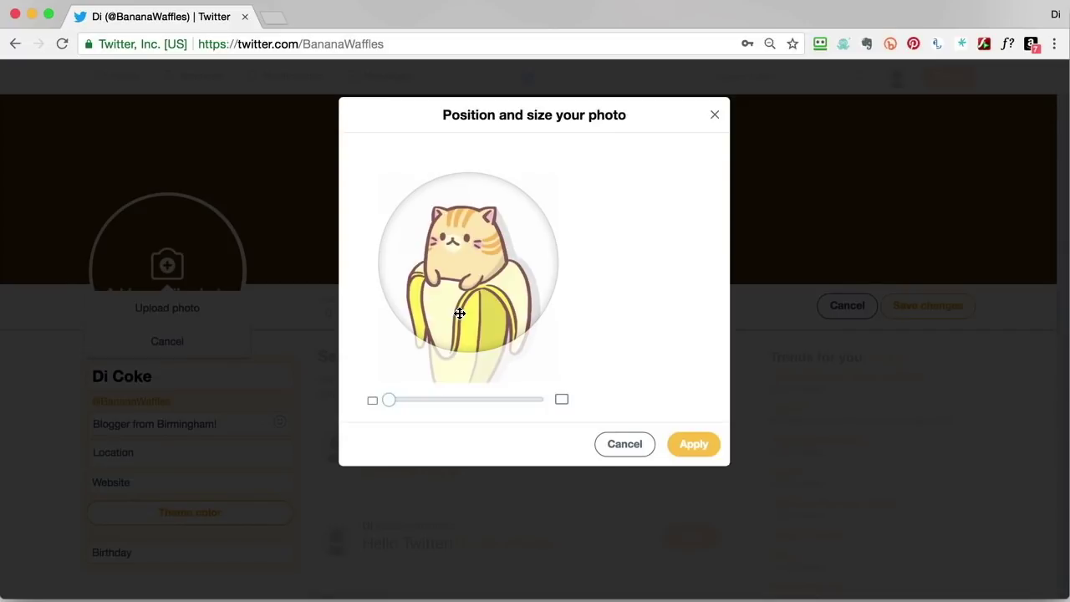
drag(390, 402, 430, 401)
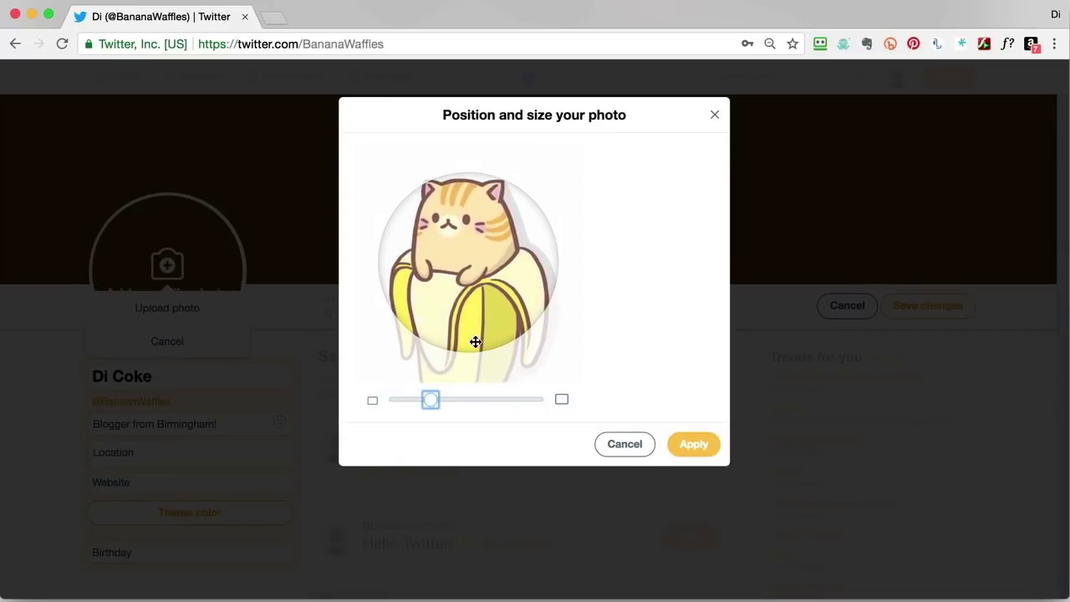
click(690, 445)
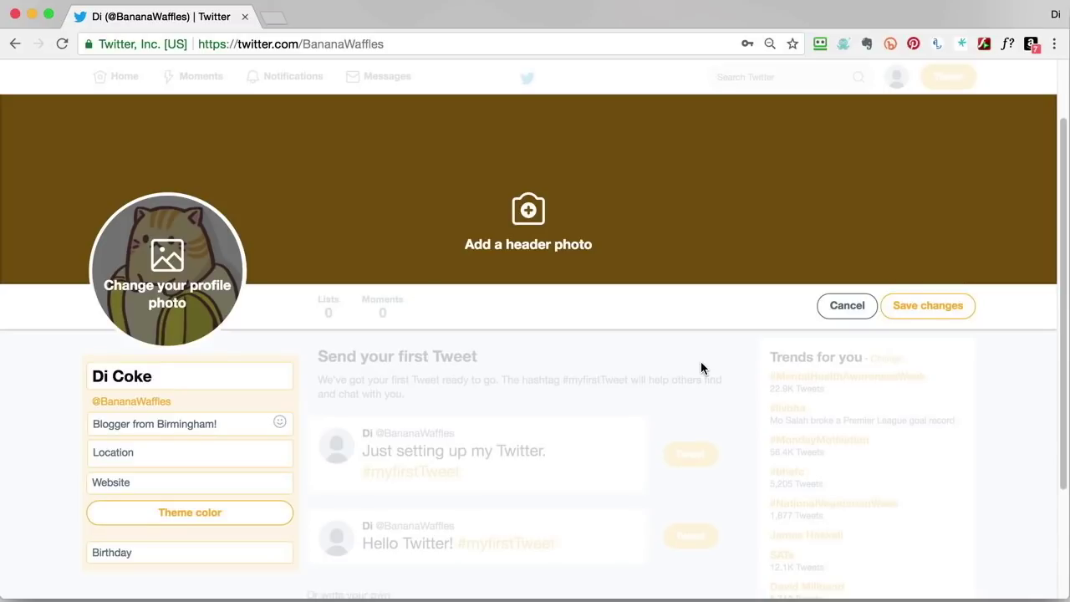
- Set the waffle photo 11-IMG_2310.jpg as the header image, repositioned within the banner
click(604, 173)
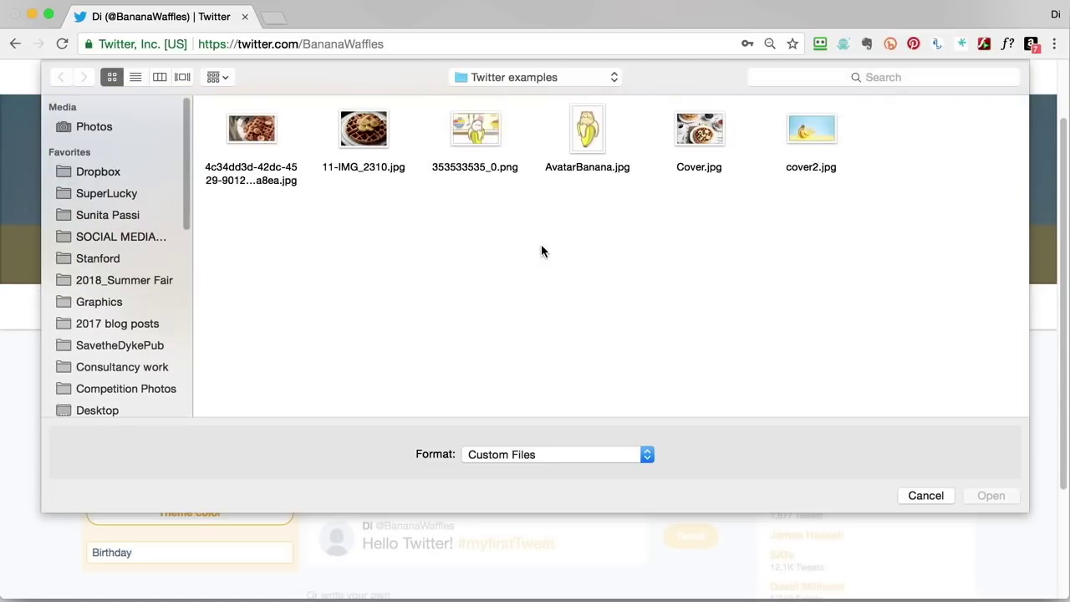
click(366, 134)
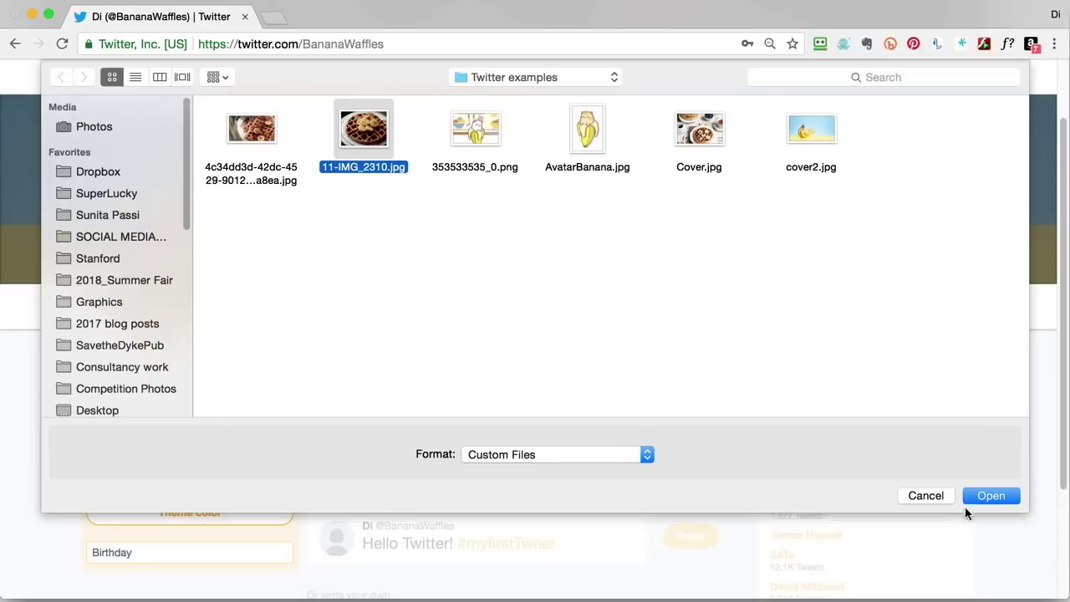
click(709, 126)
click(990, 495)
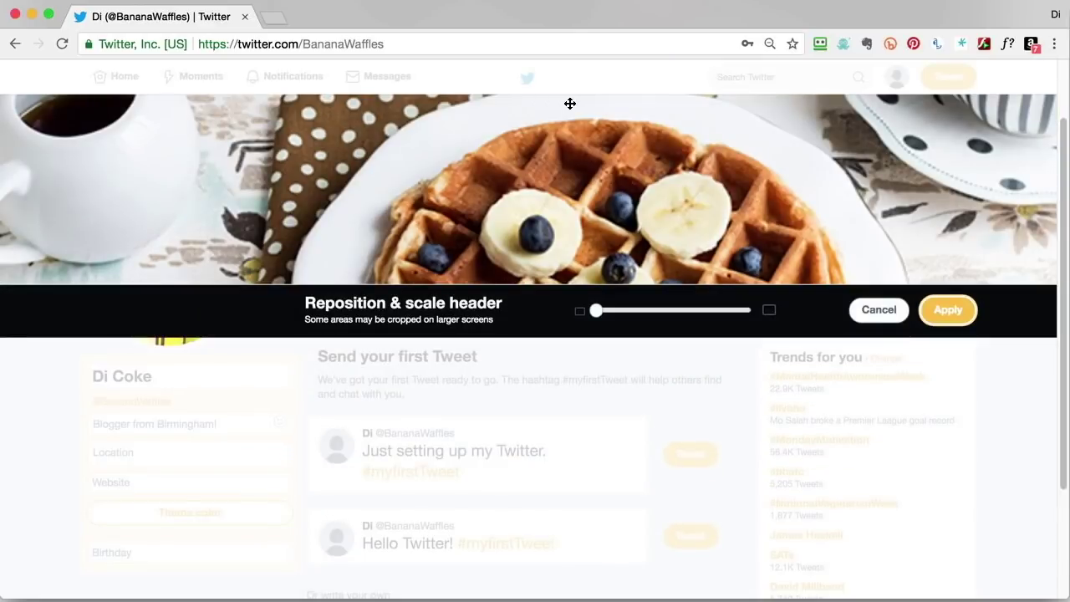
drag(635, 192, 619, 109)
click(886, 310)
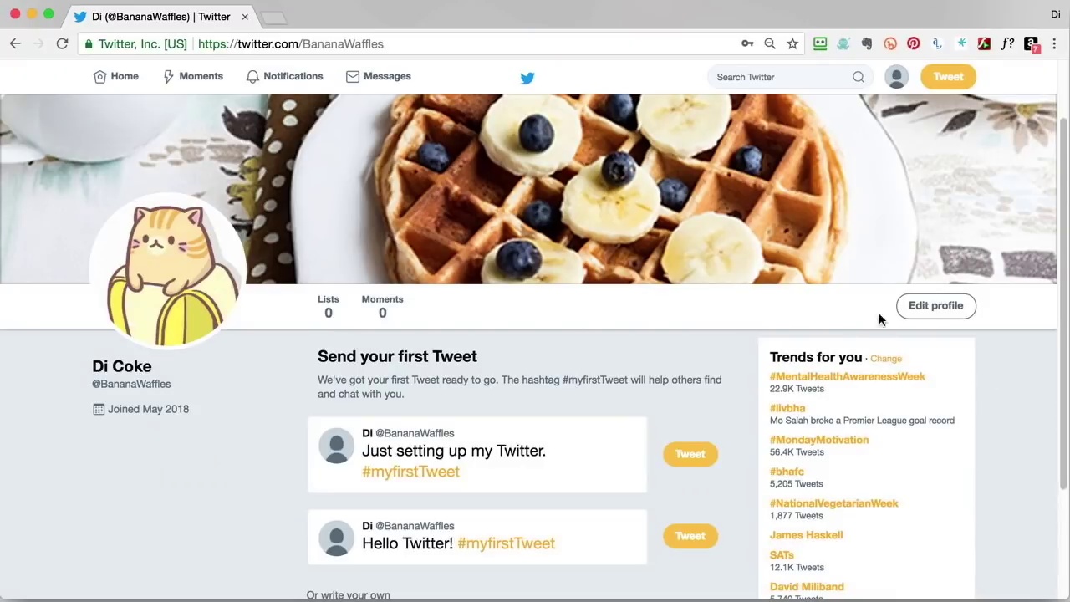
scroll(236, 349, down, 1)
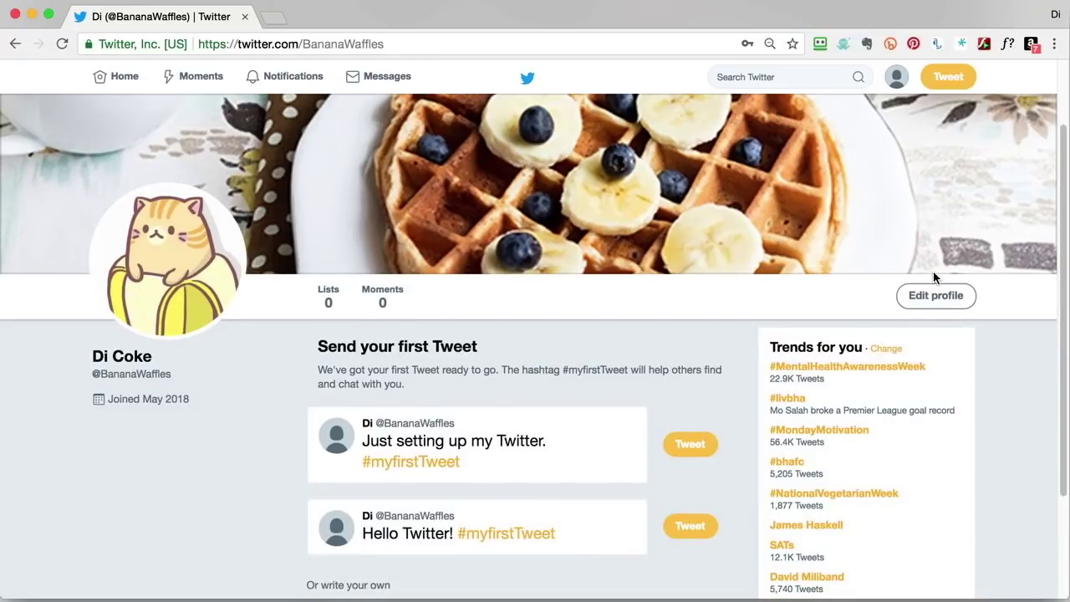
click(927, 303)
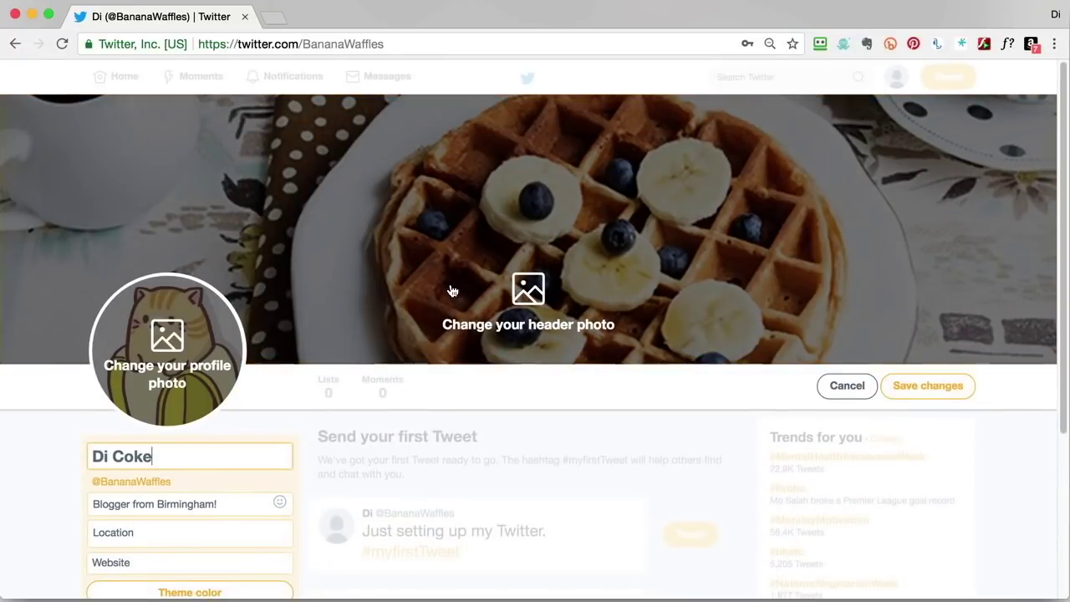
scroll(451, 290, down, 2)
drag(152, 343, 112, 343)
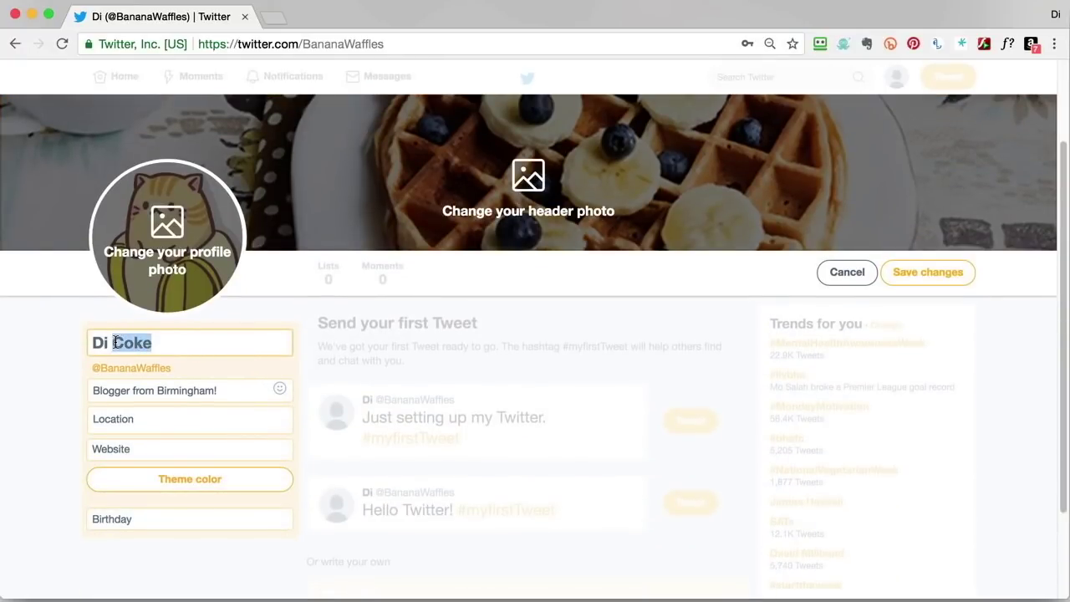
click(161, 342)
text(loves BCFC!)
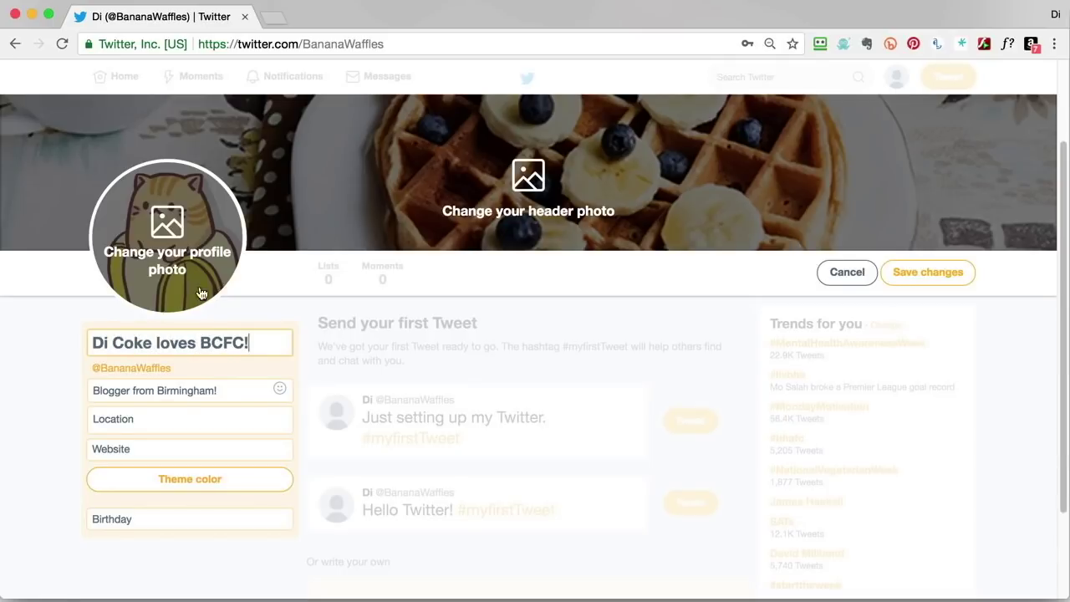
click(935, 278)
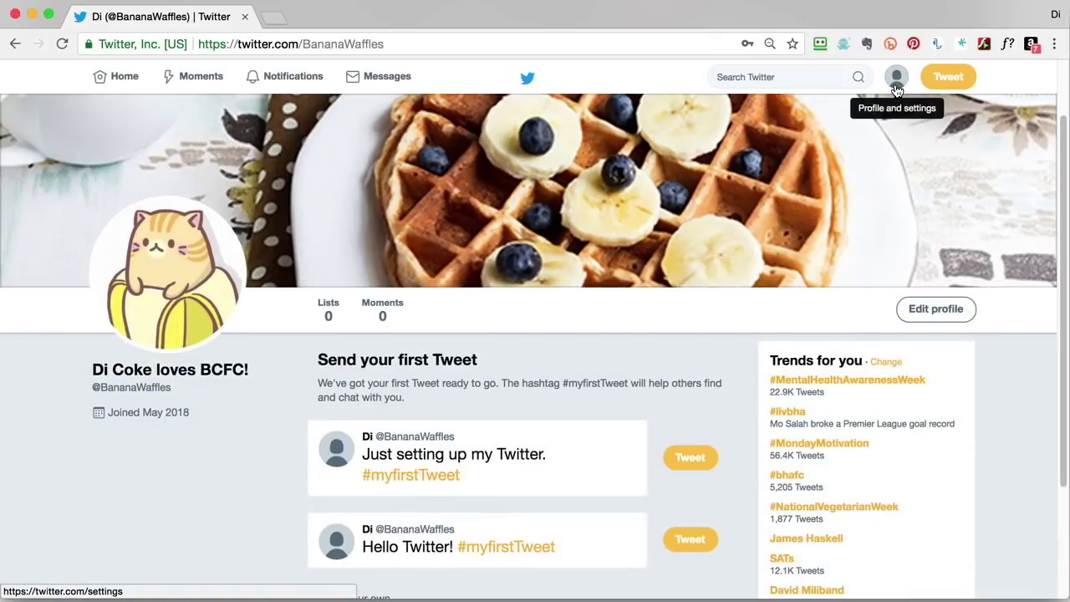
click(896, 82)
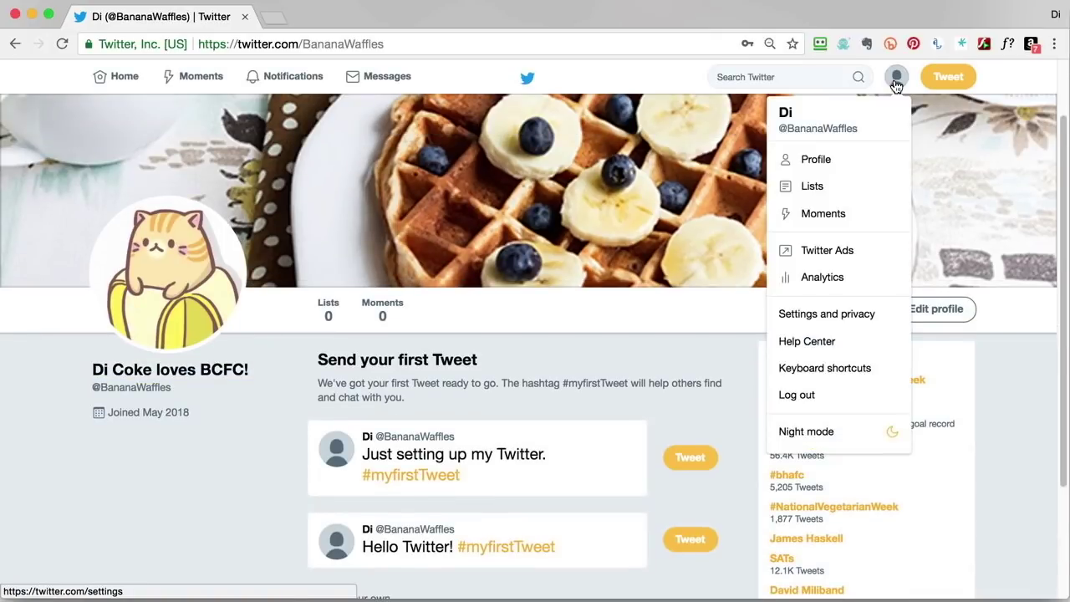
- Go to Settings and privacy and open the Privacy and safety section
click(873, 313)
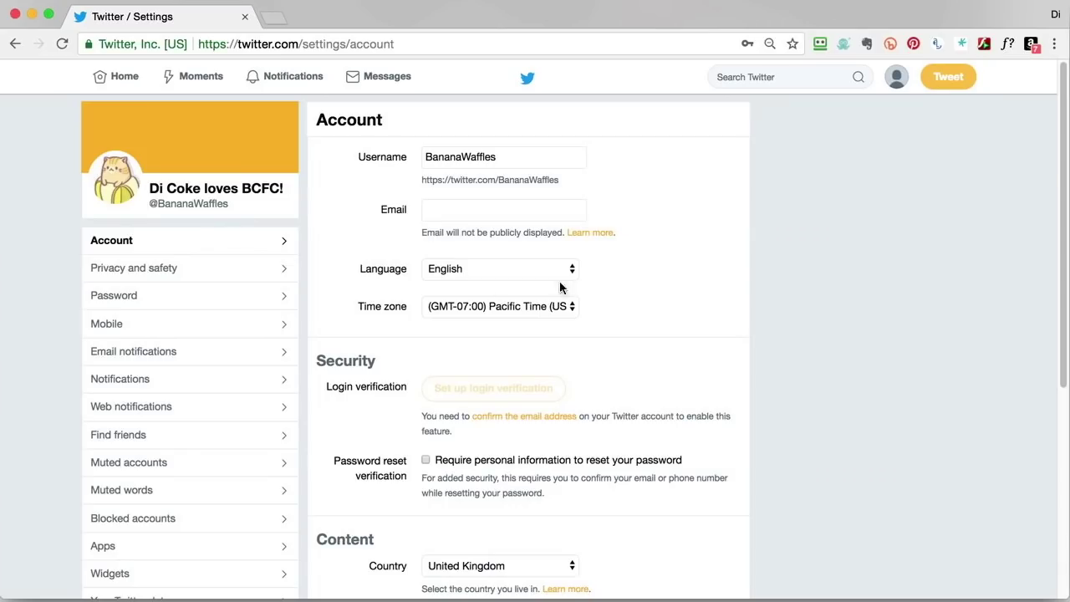
click(143, 278)
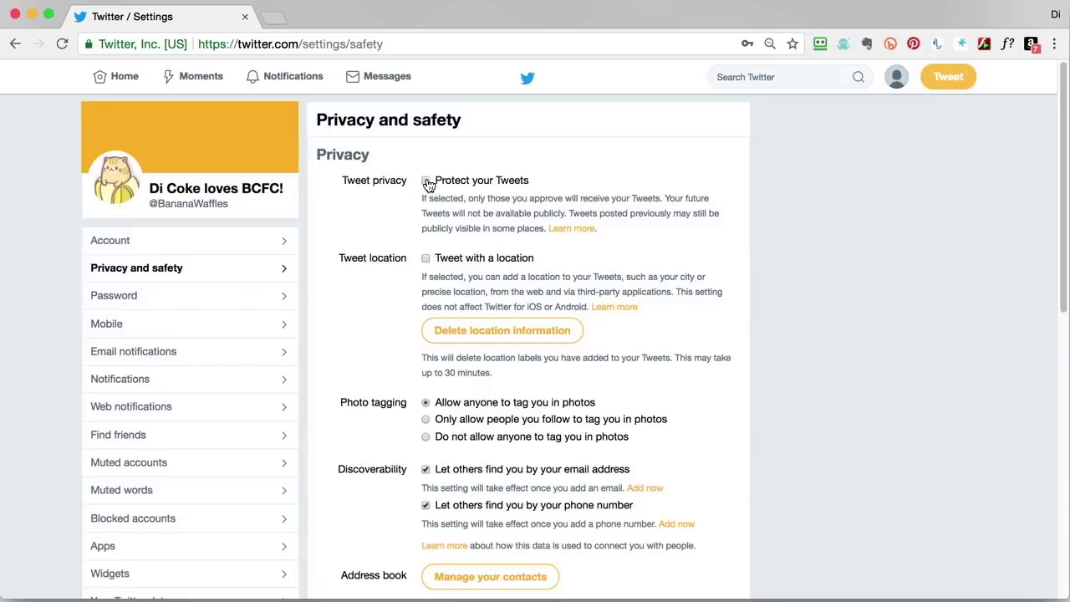
- Keep tweets unprotected, disable email and phone discoverability, and allow Direct Messages from anyone
click(426, 181)
click(425, 182)
scroll(426, 184, down, 5)
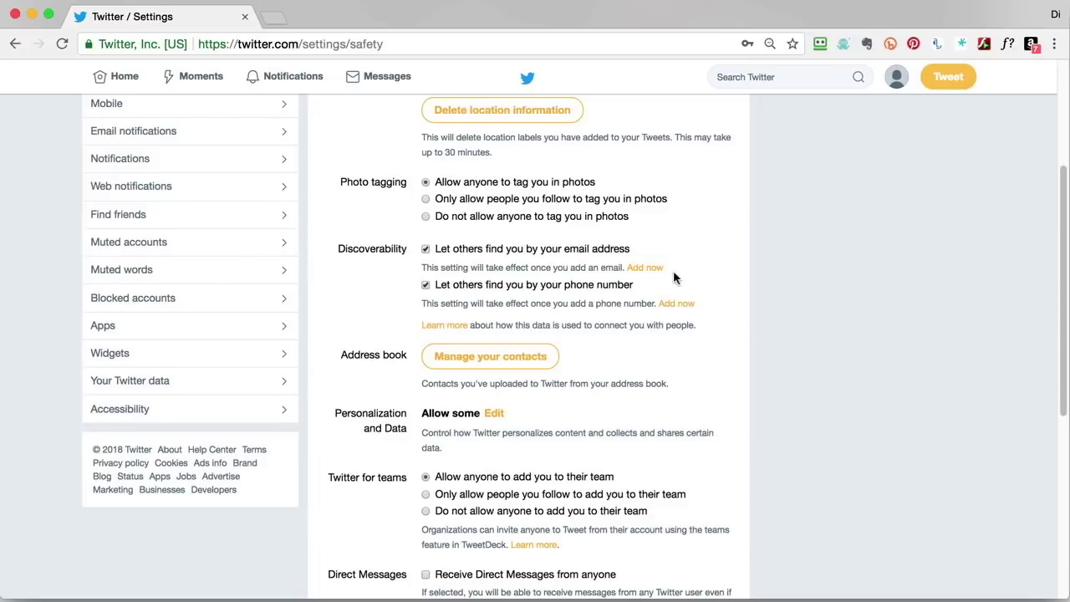
click(425, 249)
click(425, 285)
scroll(756, 317, down, 3)
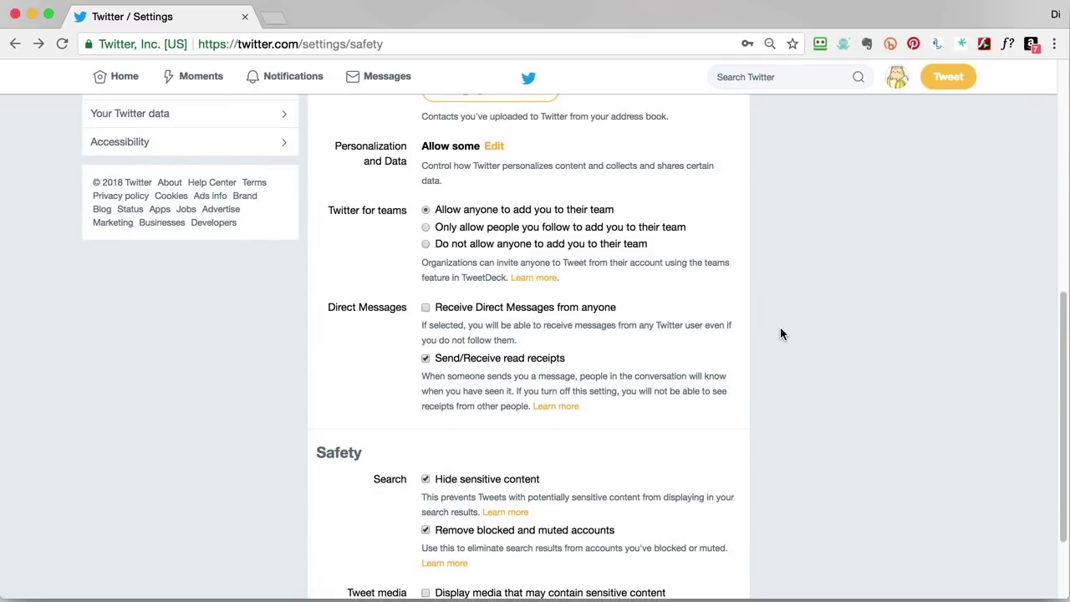
scroll(780, 327, down, 1)
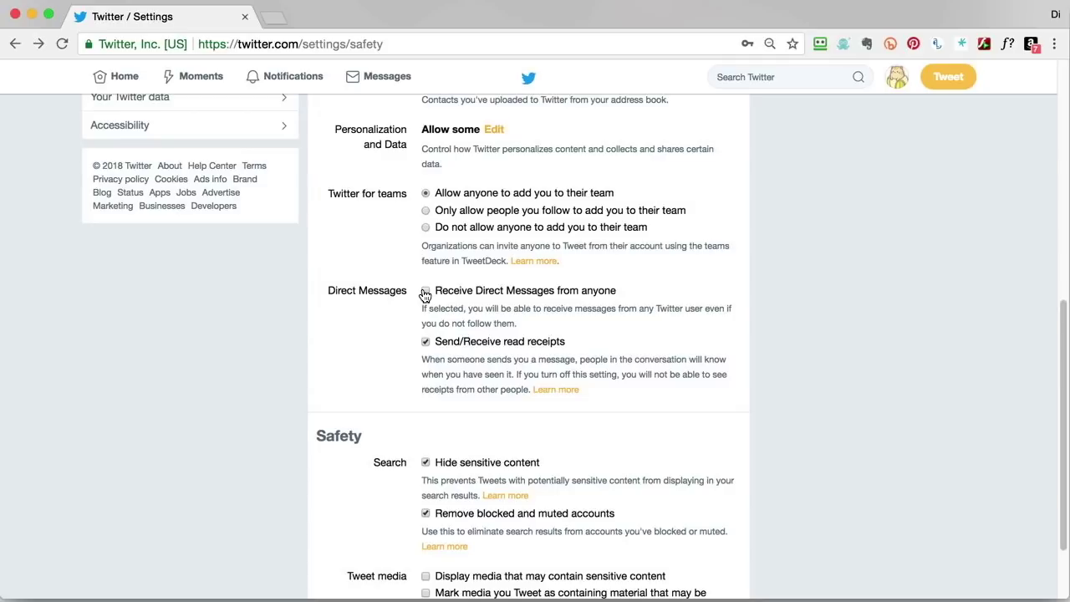
click(424, 293)
- Save the privacy and safety changes, confirming with the account password
scroll(611, 241, down, 3)
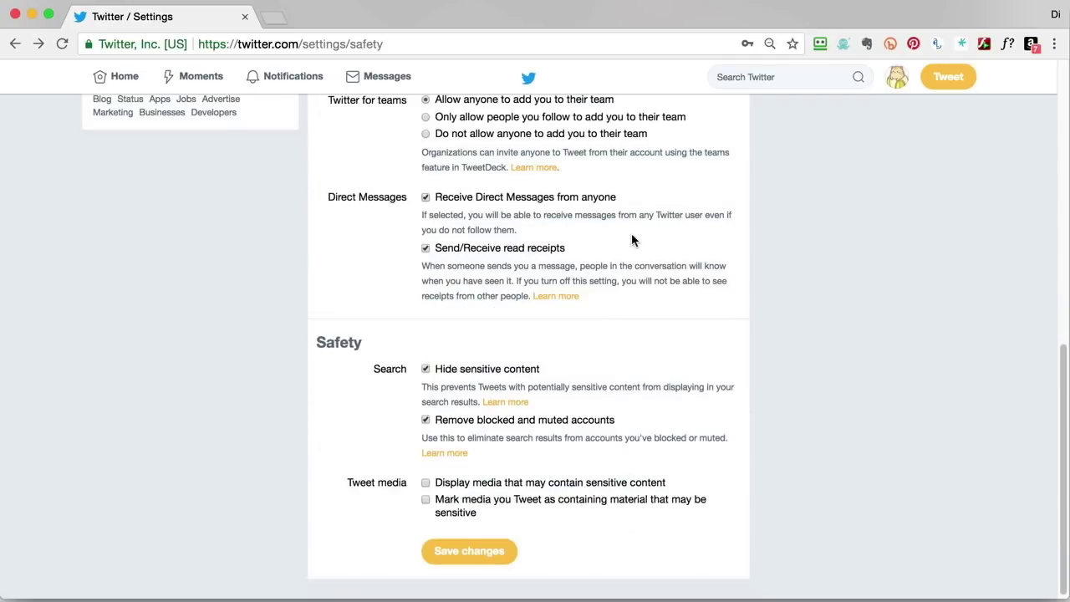
click(467, 557)
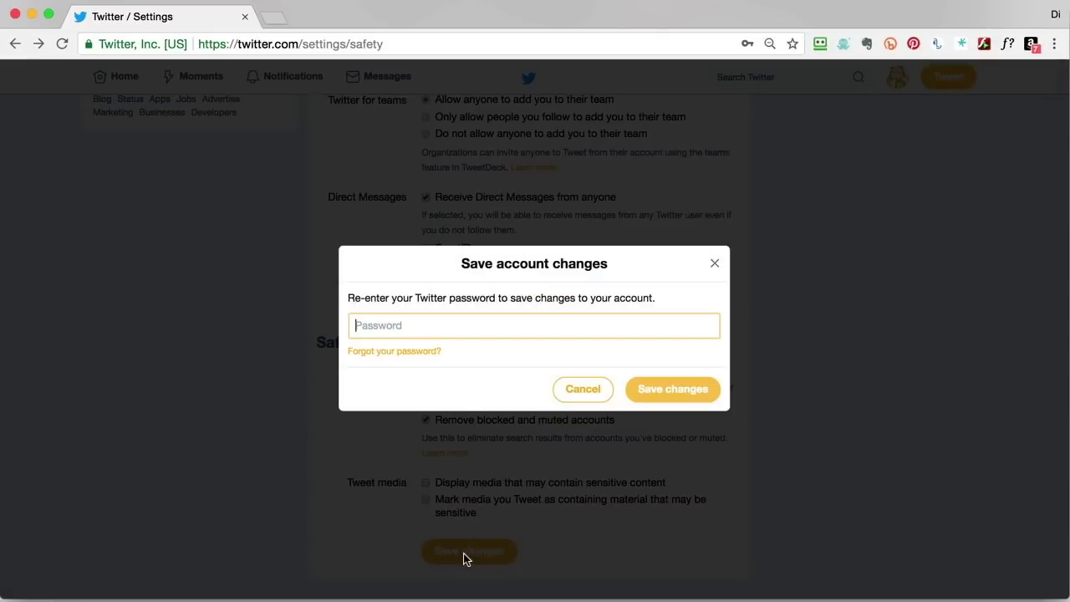
text(•••••••••)
key(Return)
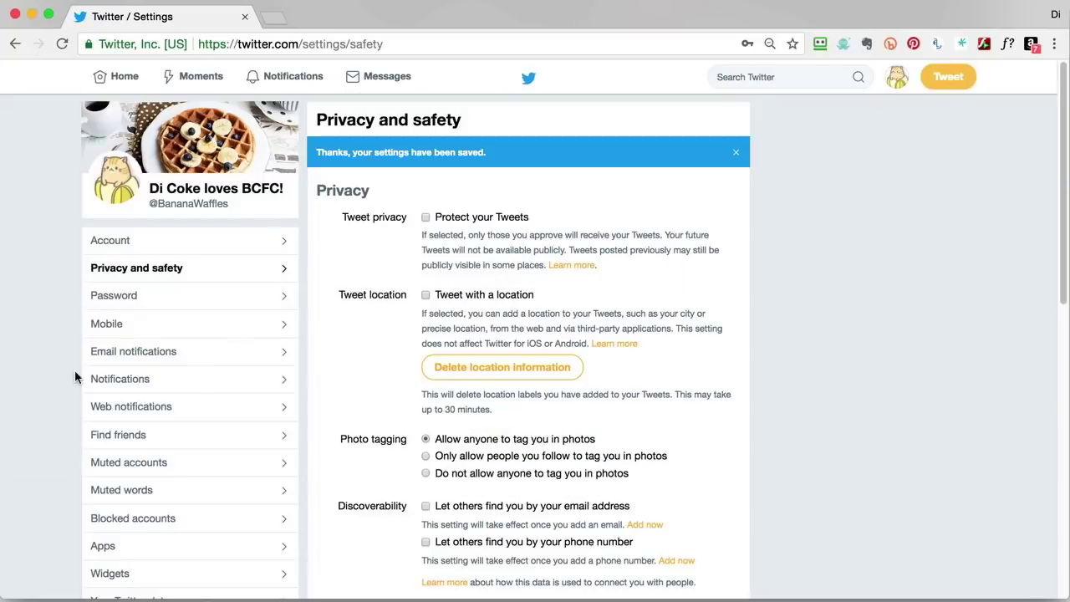
click(157, 357)
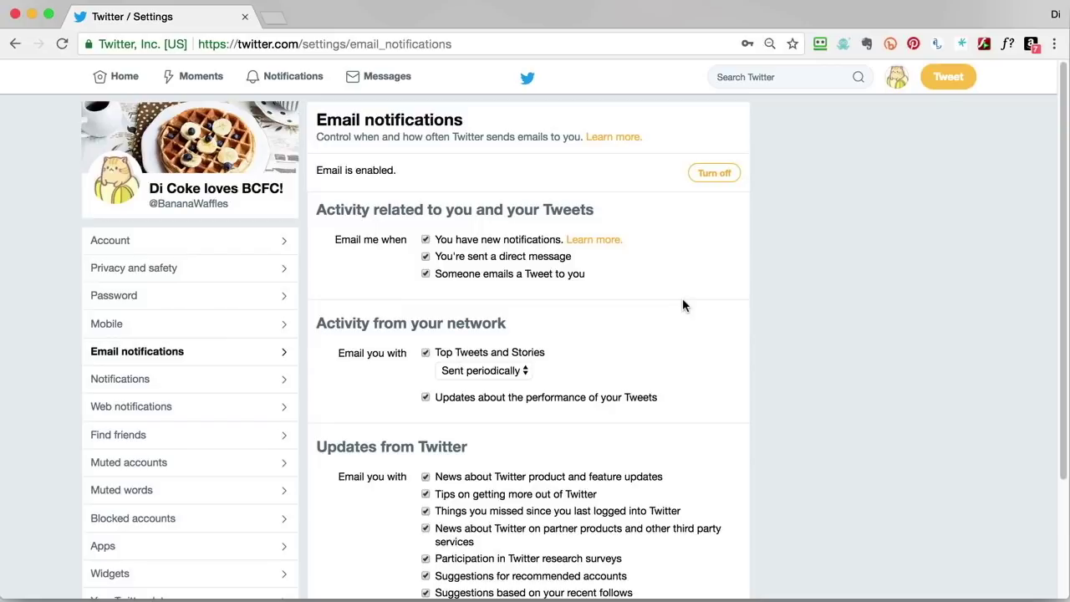
- Untick all email notification options and save the email settings
click(425, 241)
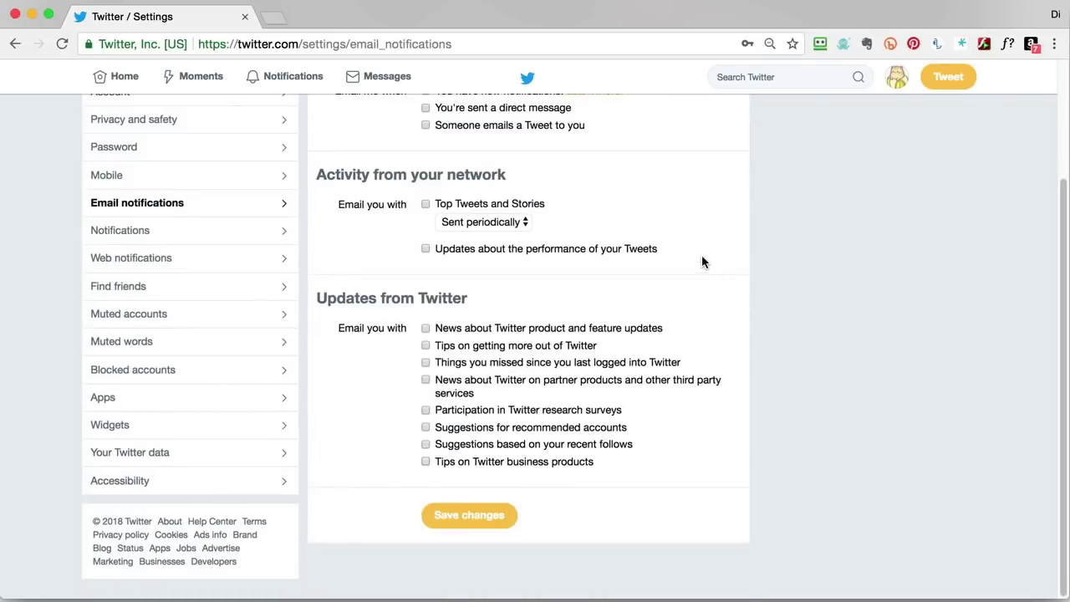
scroll(700, 261, up, 4)
scroll(702, 266, down, 3)
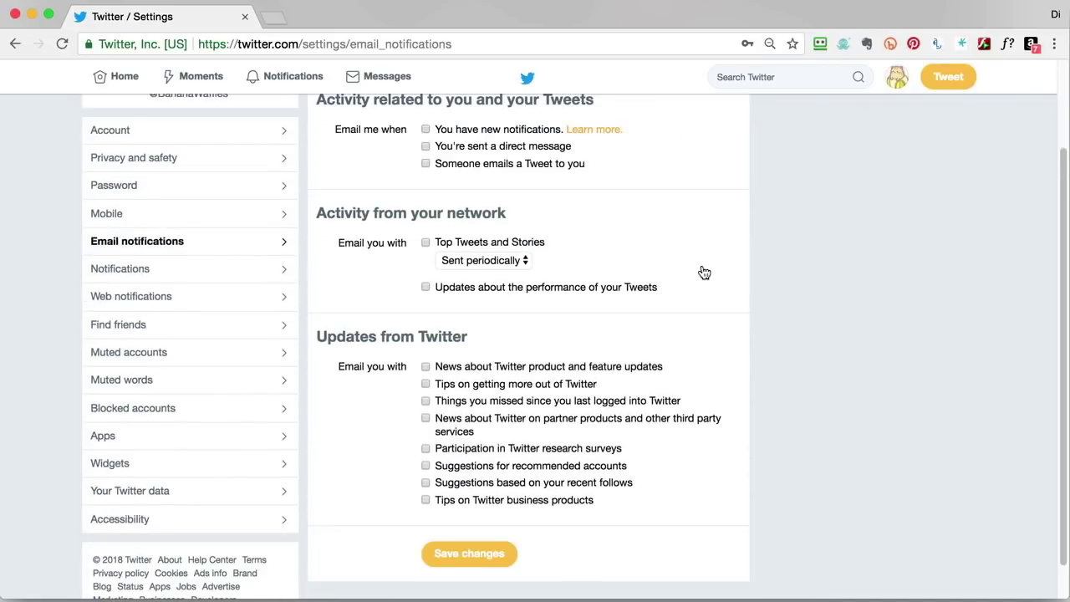
scroll(701, 264, up, 1)
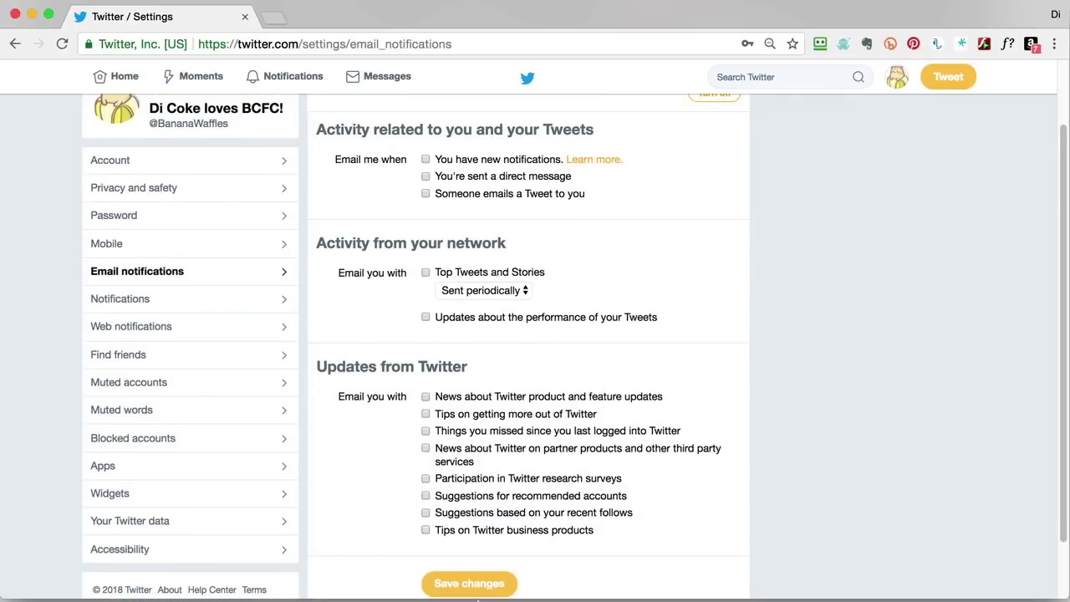
click(477, 580)
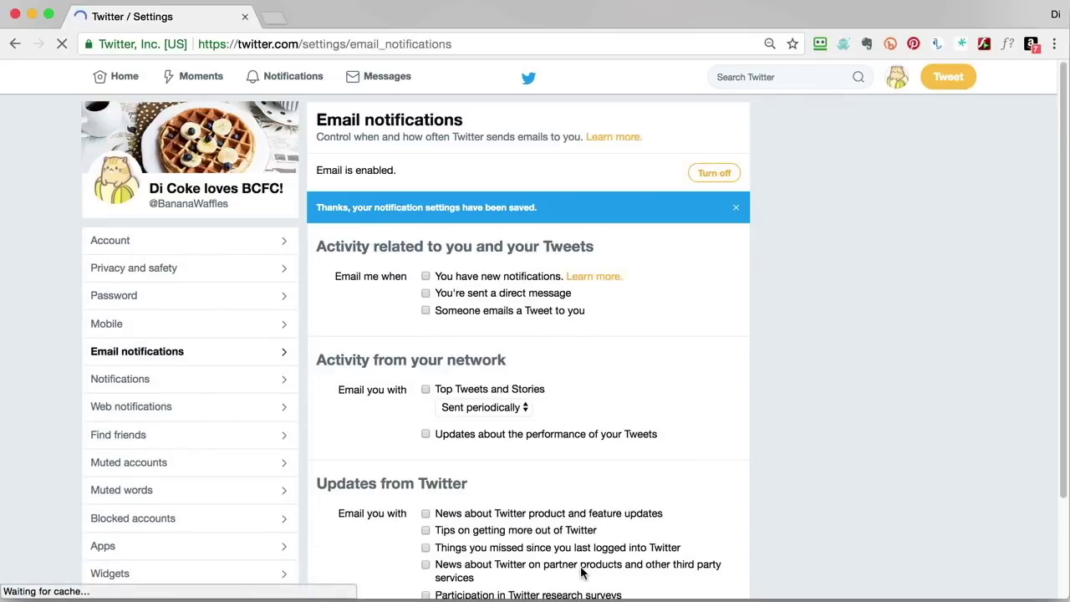
click(144, 391)
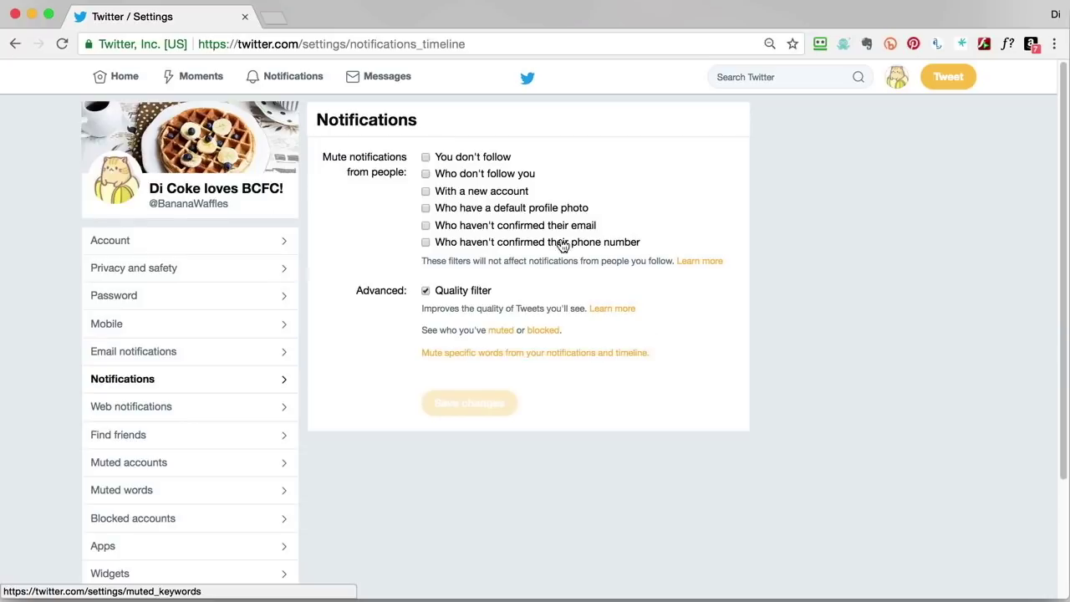
- Uncheck the Quality filter in the notification settings
click(425, 292)
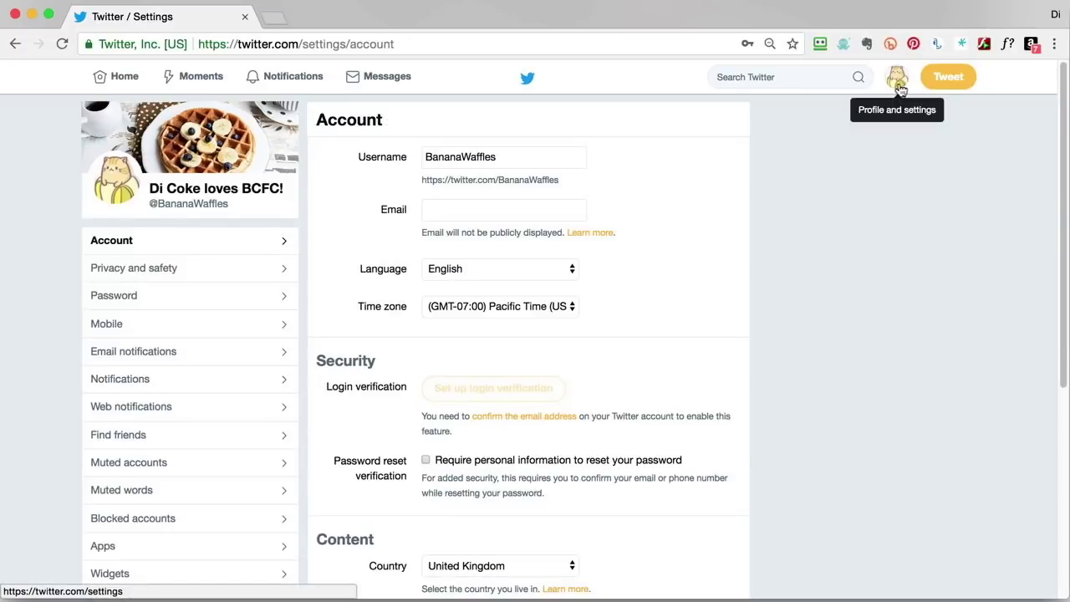
- Untick 'Show the best Tweets first' in the Settings and privacy content options
click(897, 76)
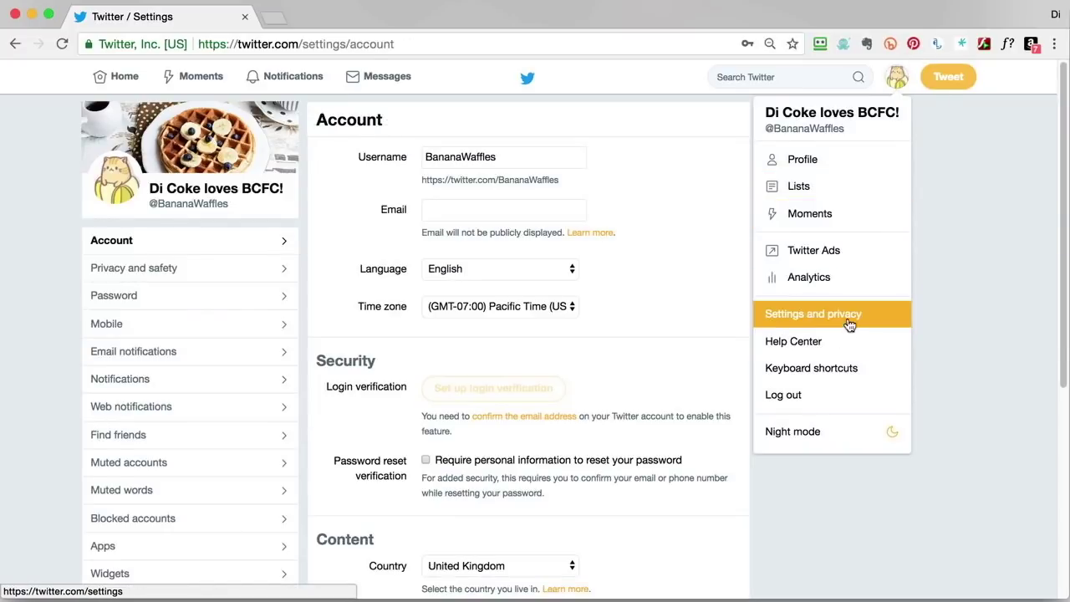
click(842, 315)
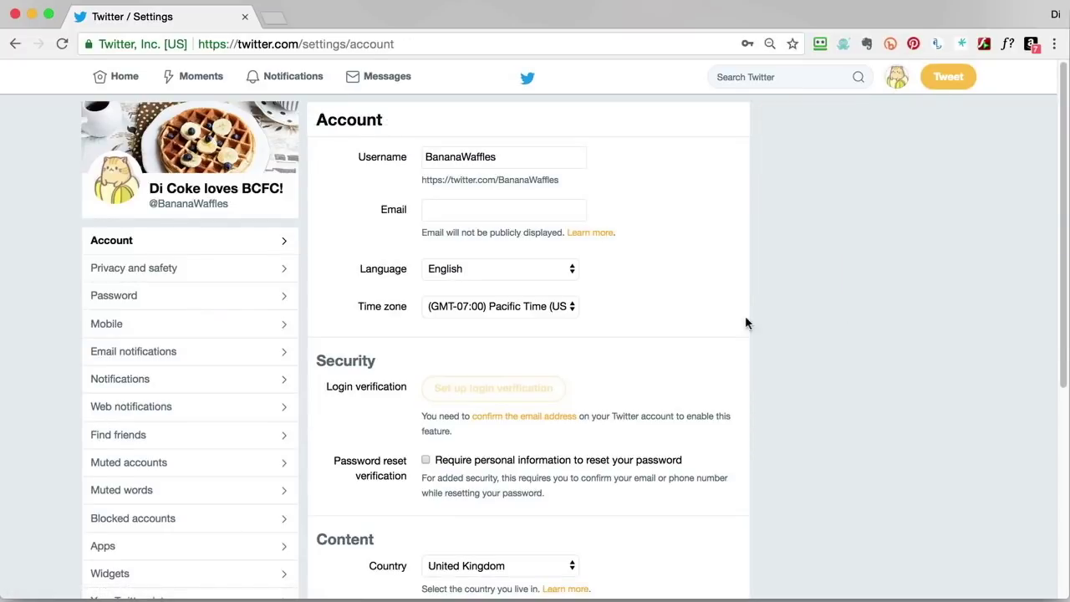
scroll(805, 353, down, 5)
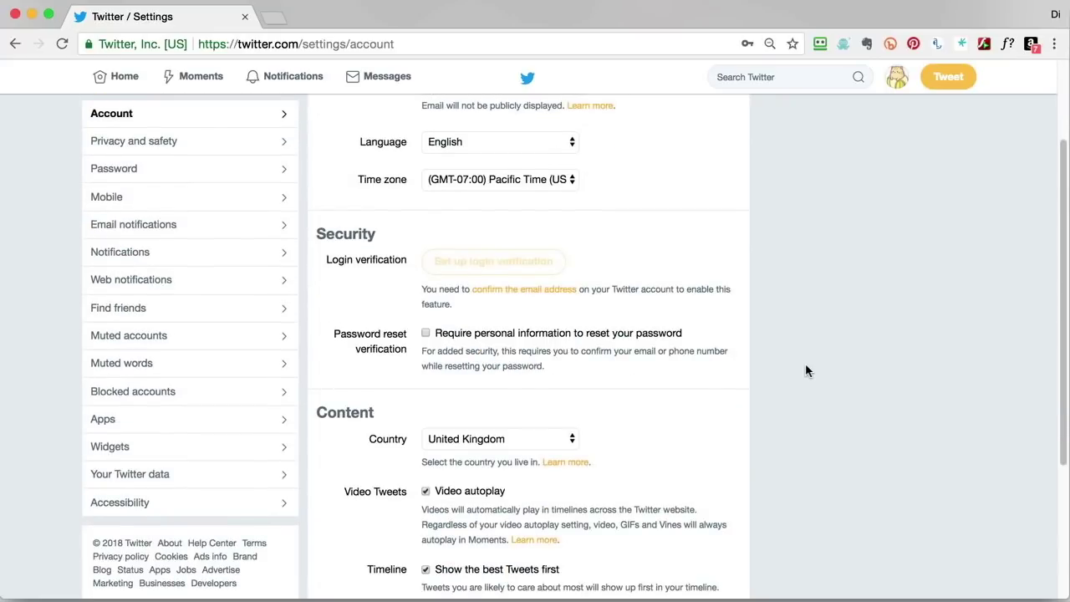
scroll(805, 370, down, 5)
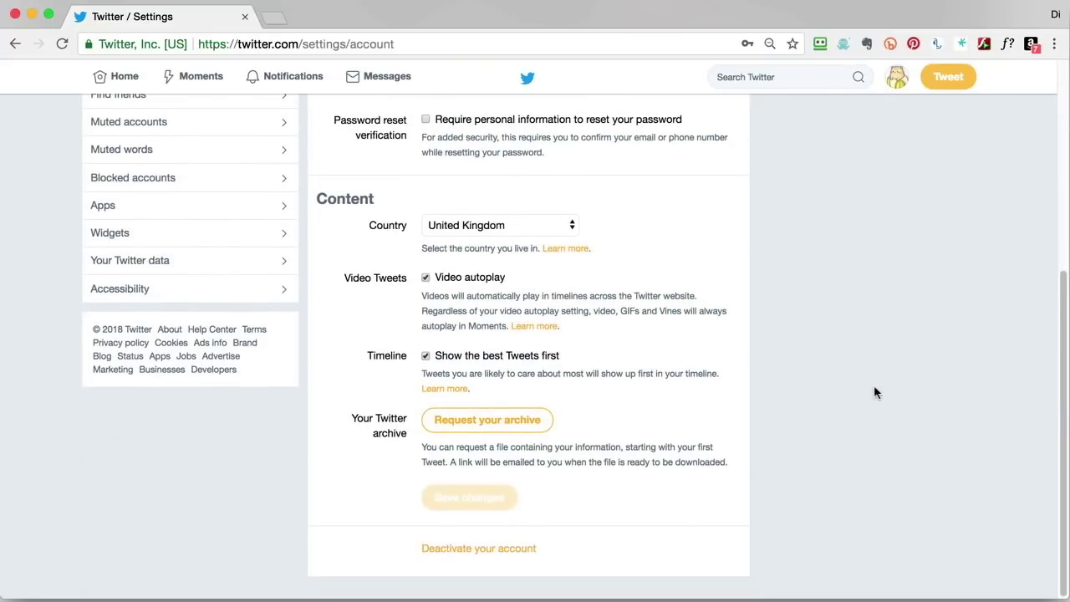
mouse_move(445, 361)
mouse_down()
mouse_move(563, 365)
mouse_move(433, 361)
mouse_up()
click(558, 364)
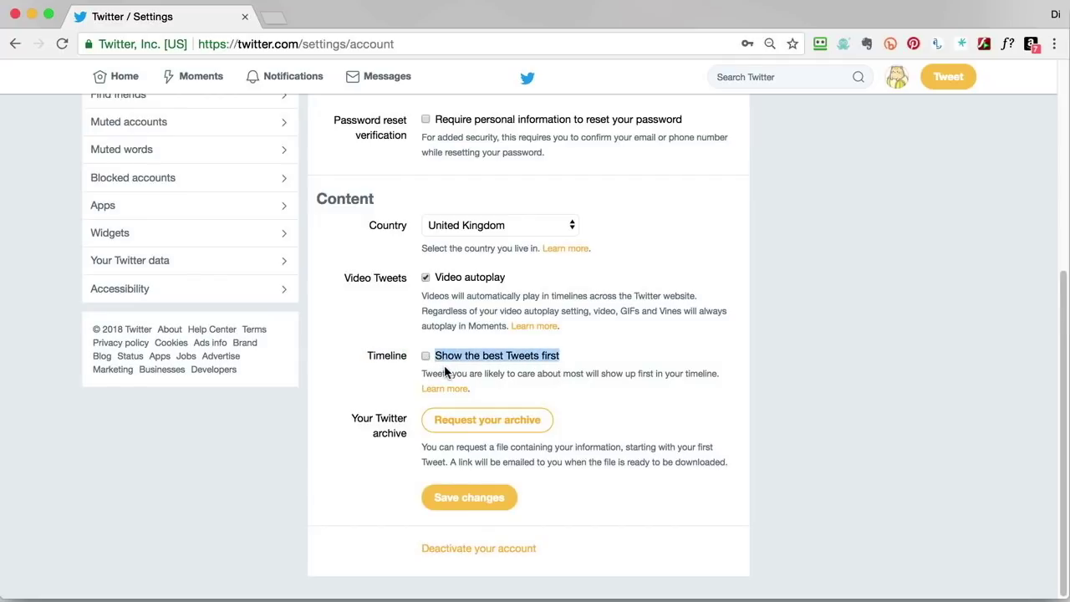
click(390, 375)
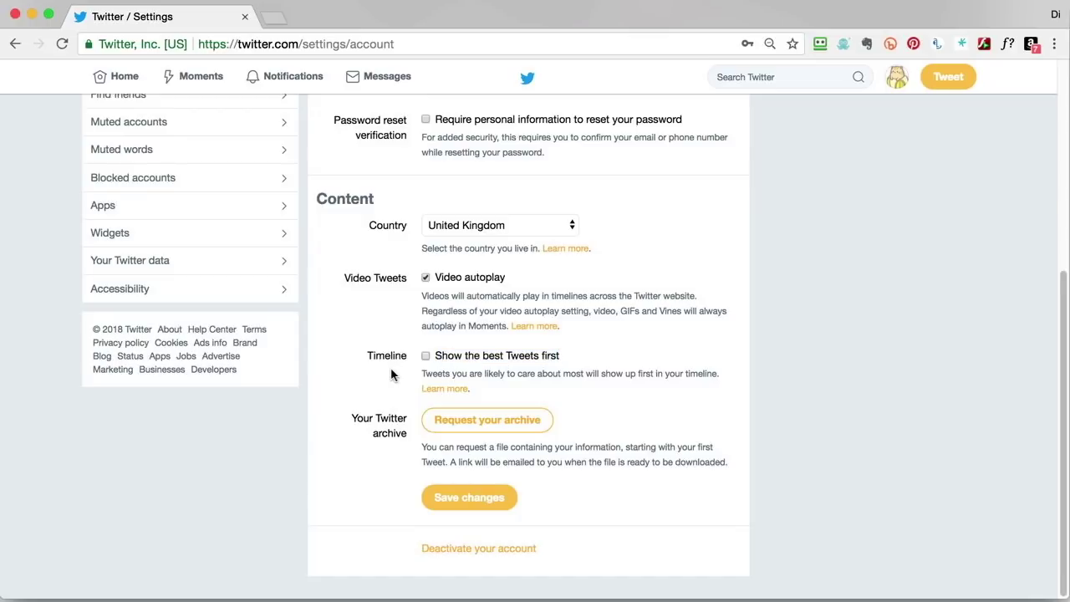
click(425, 357)
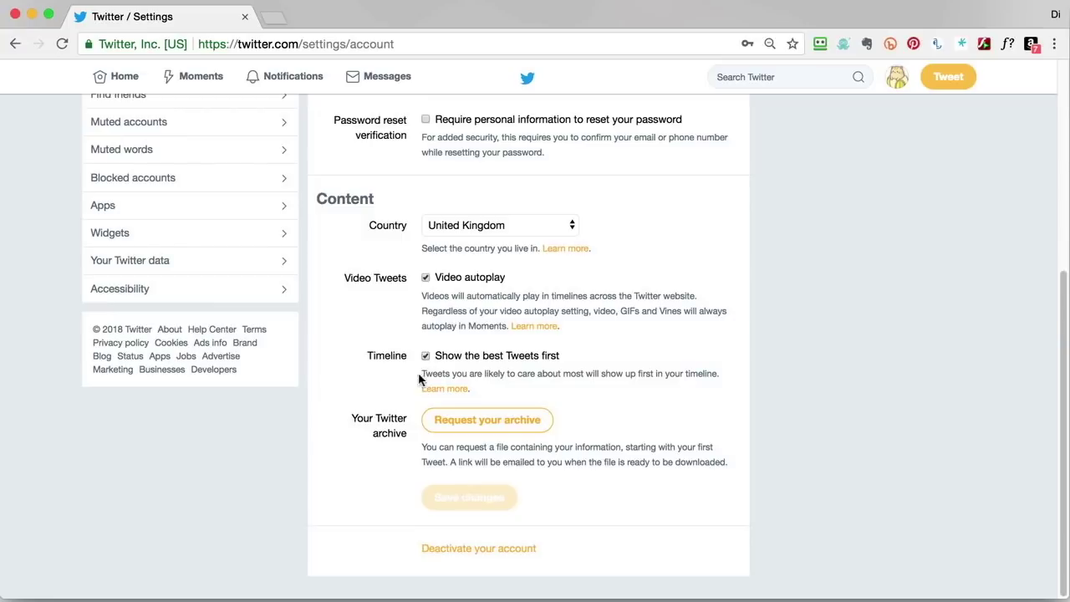
click(426, 357)
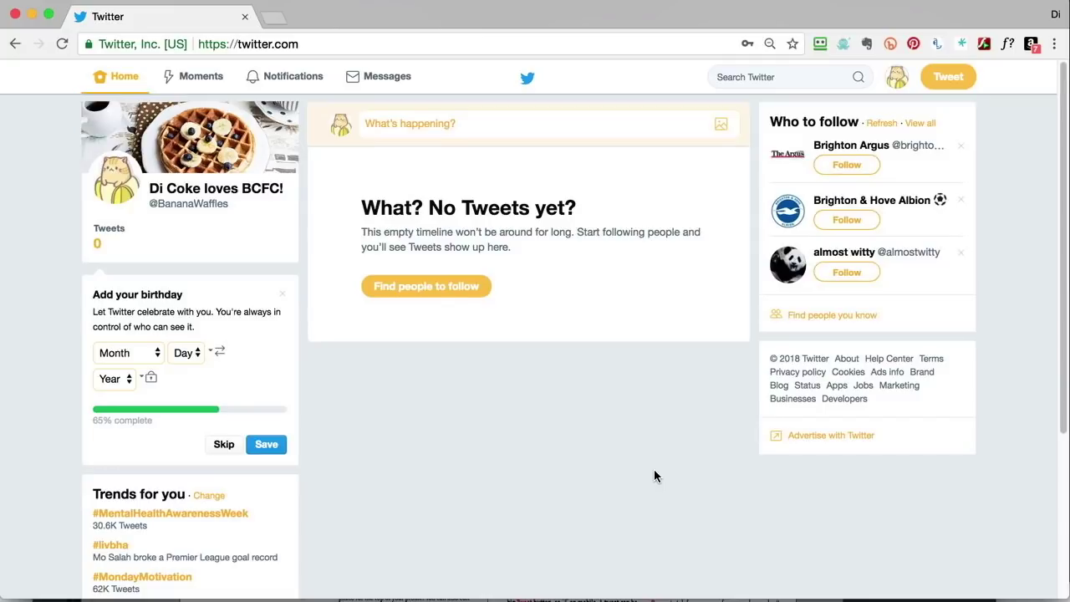
- Search Twitter for the SuperLucky blogger's account by name
key(slash)
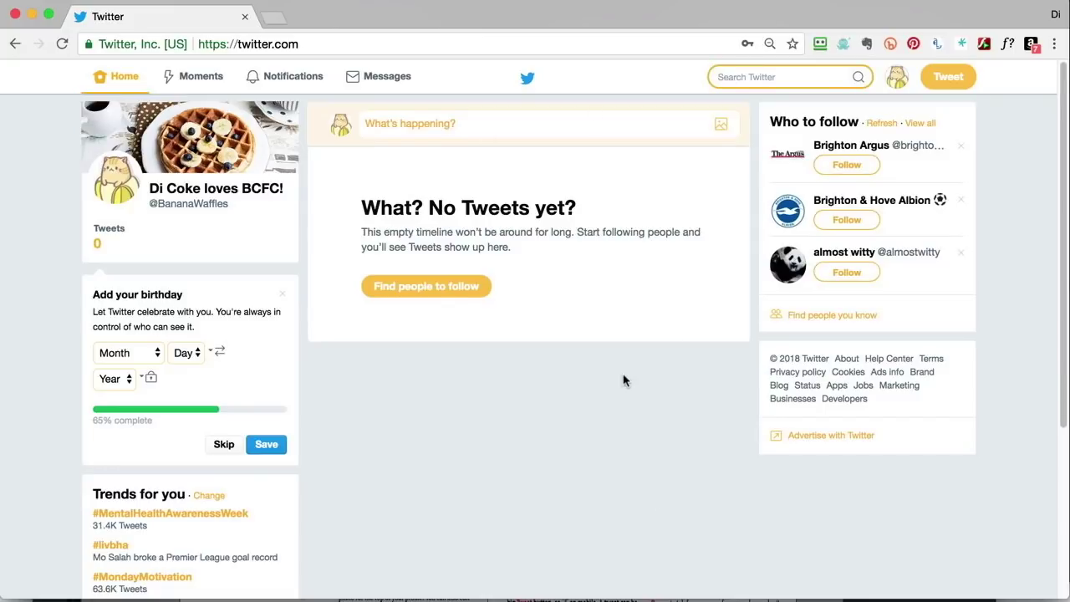
click(764, 79)
text(superluckydi)
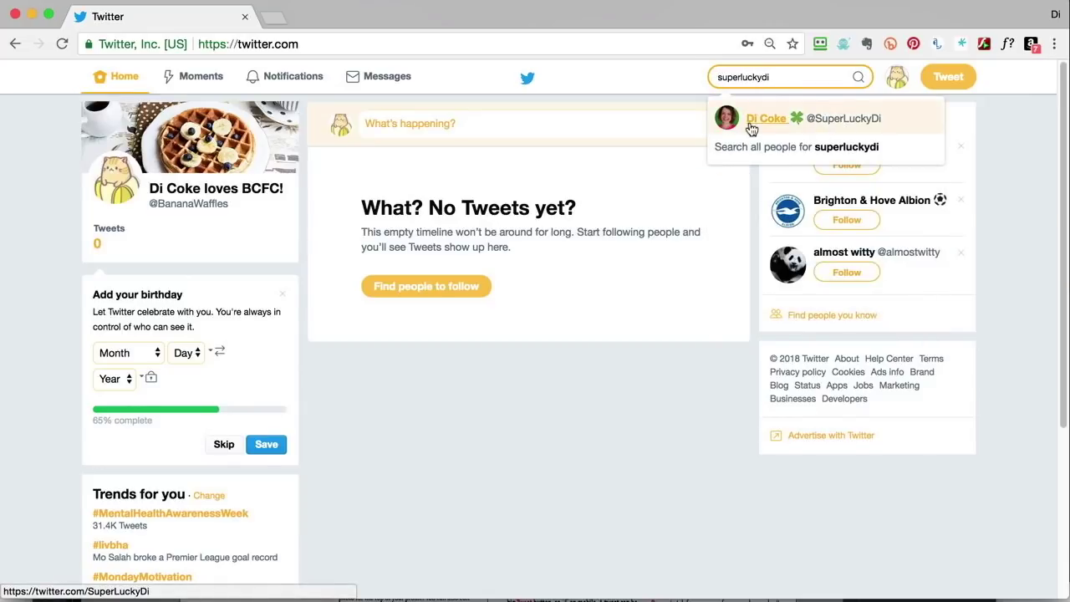
drag(783, 80, 699, 73)
key(BackSpace)
text(di coke)
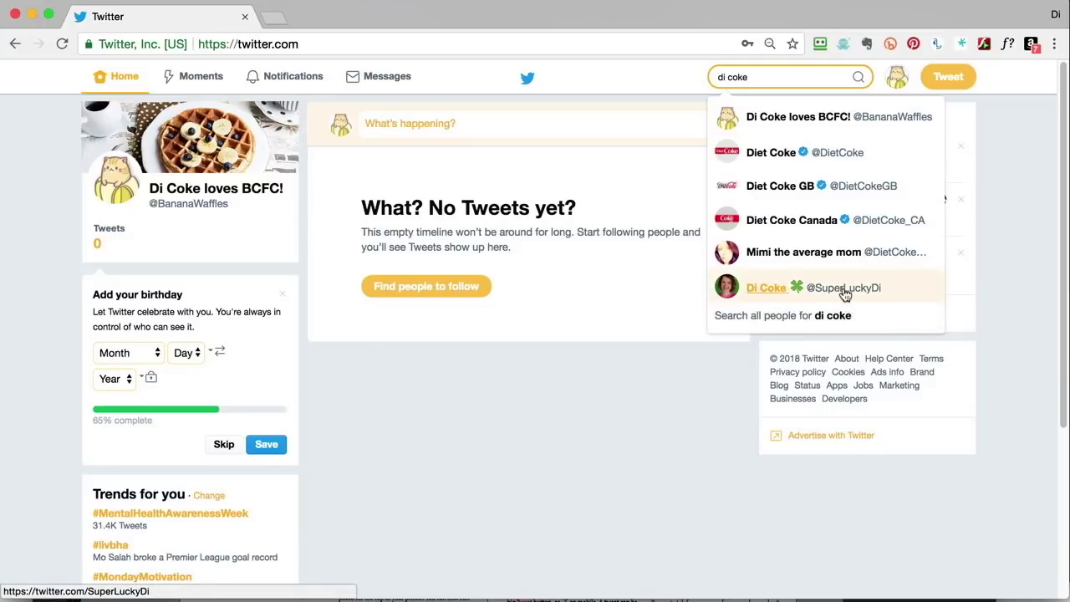
- Open the SuperLucky blogger's profile from the suggestions and follow it
click(777, 288)
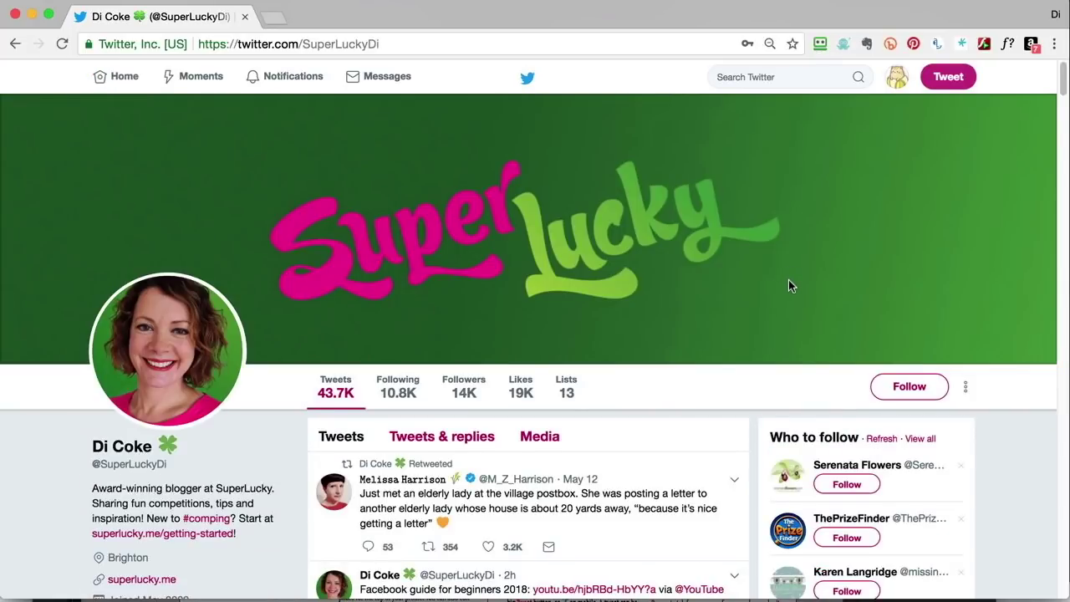
click(908, 387)
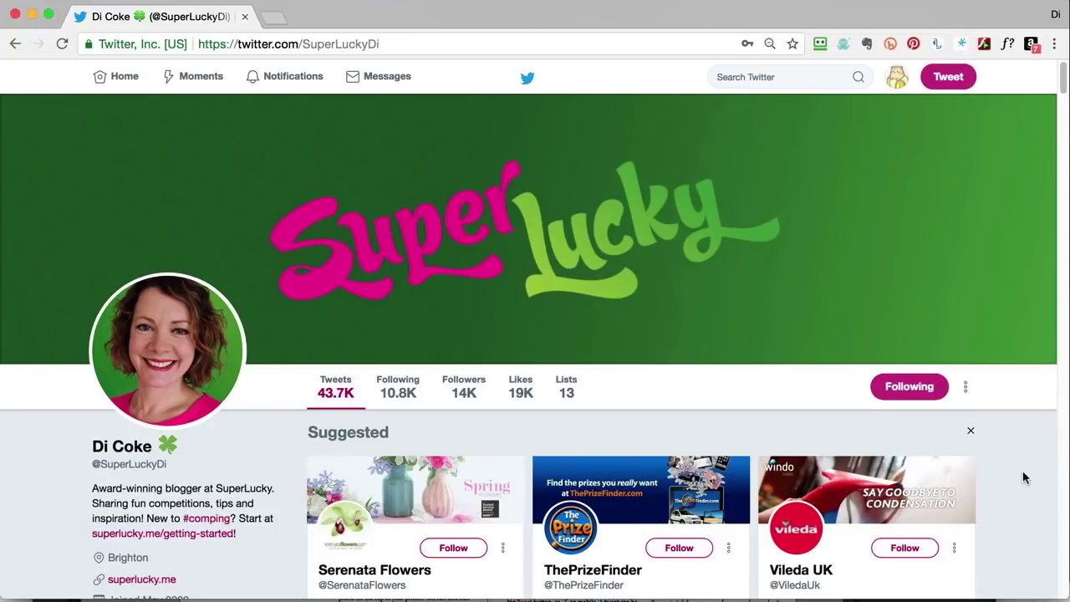
scroll(1008, 473, down, 3)
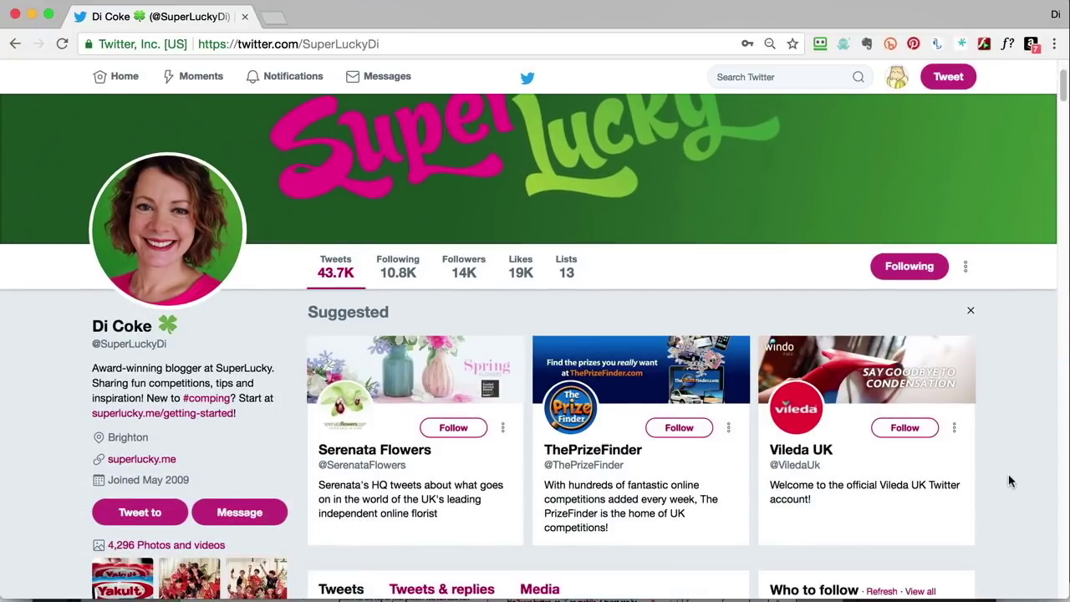
scroll(1008, 480, down, 1)
scroll(1008, 481, down, 1)
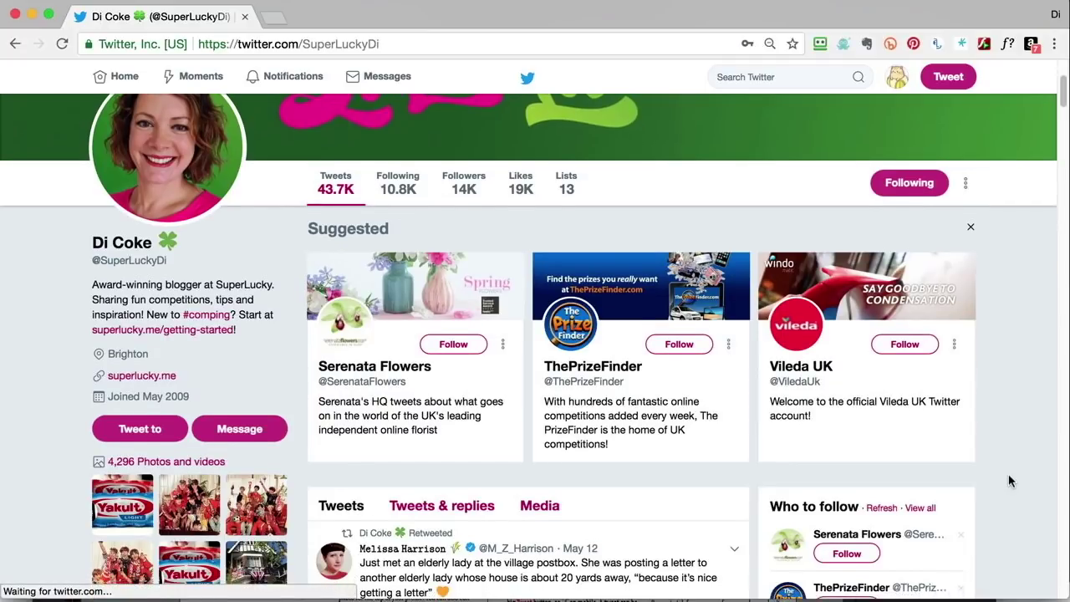
scroll(1009, 481, down, 1)
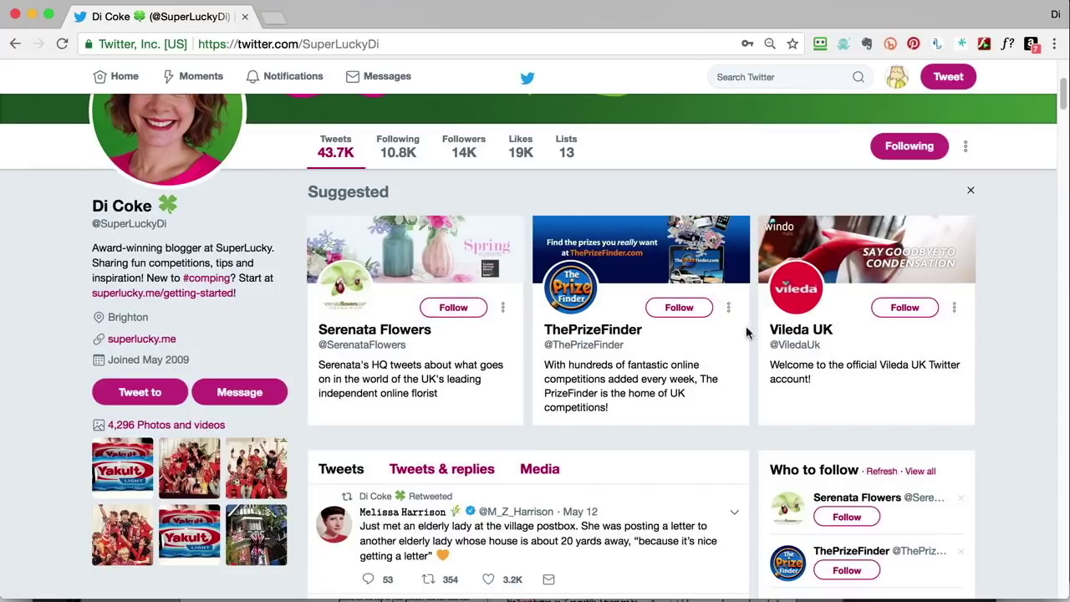
scroll(978, 389, up, 1)
scroll(978, 389, up, 5)
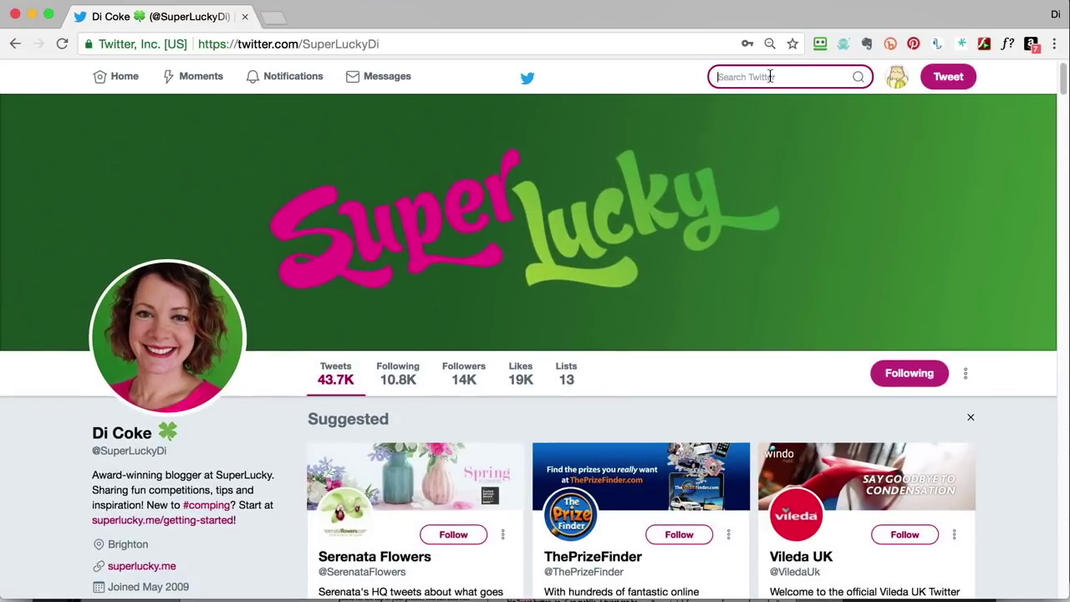
- Search 'compers news' and follow the Compers News account
text(compers news)
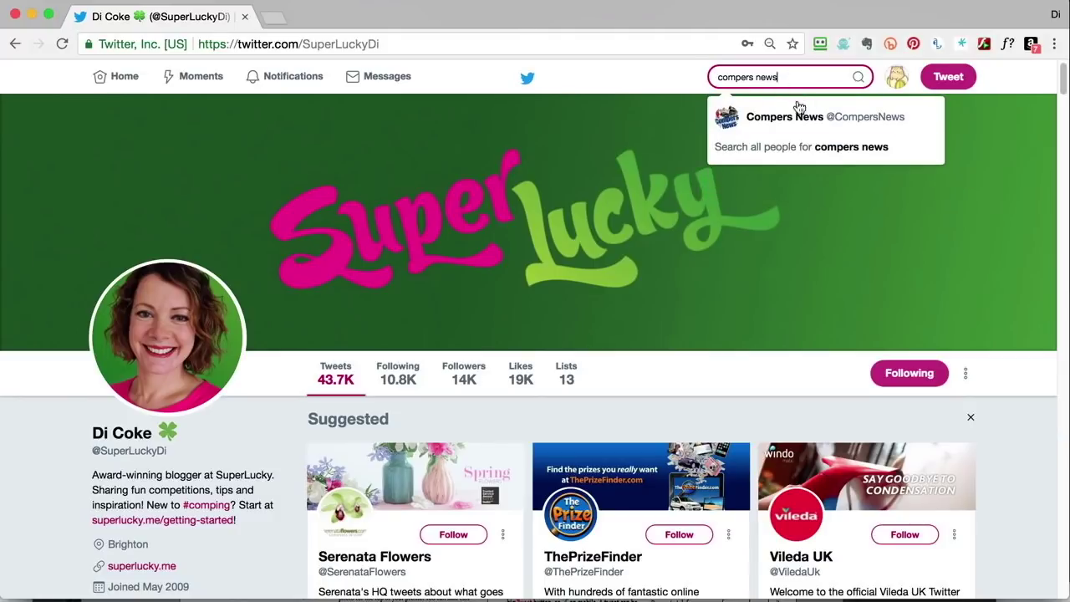
click(788, 111)
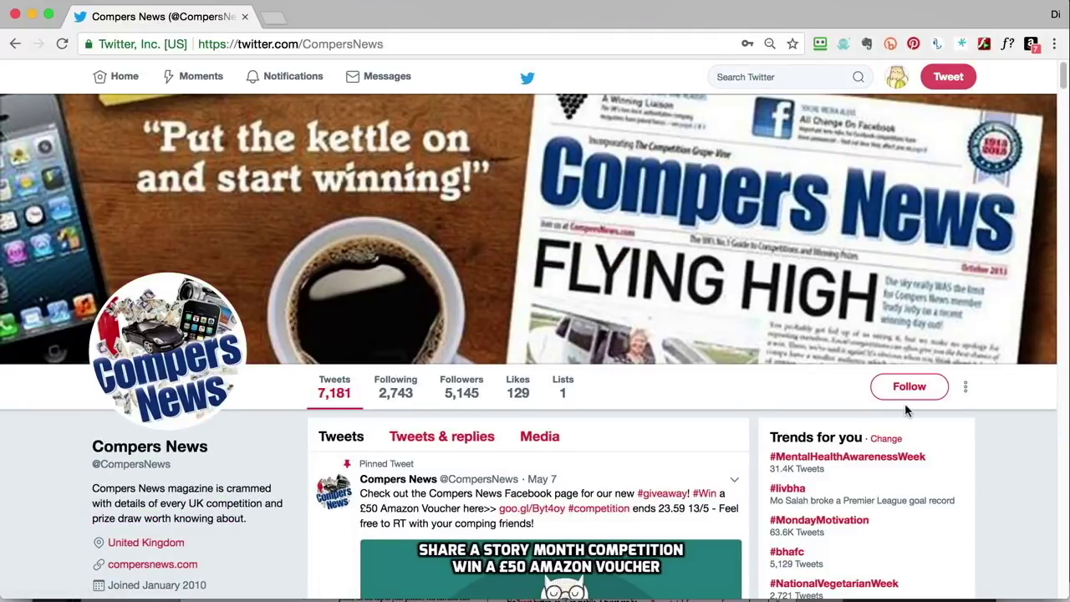
click(895, 388)
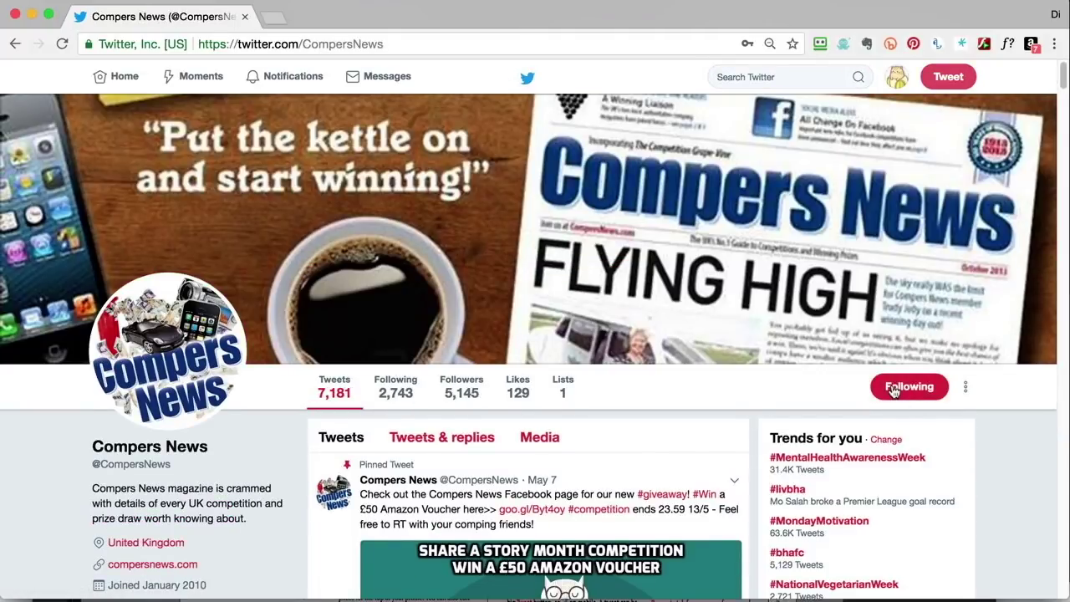
- Search 'bcfc' and follow Birmingham City FC
click(782, 76)
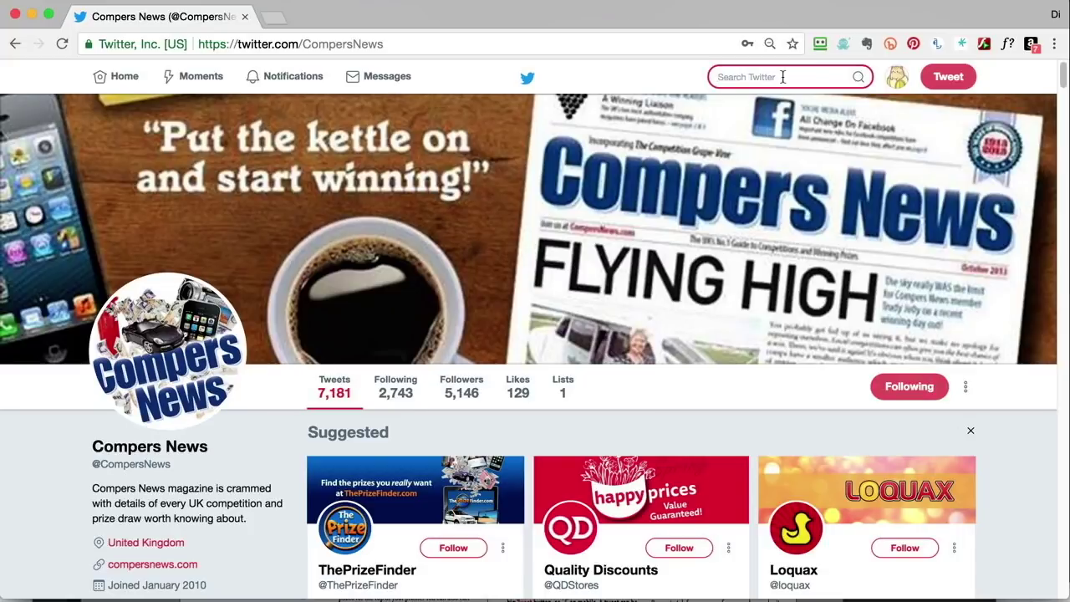
text(bcfc)
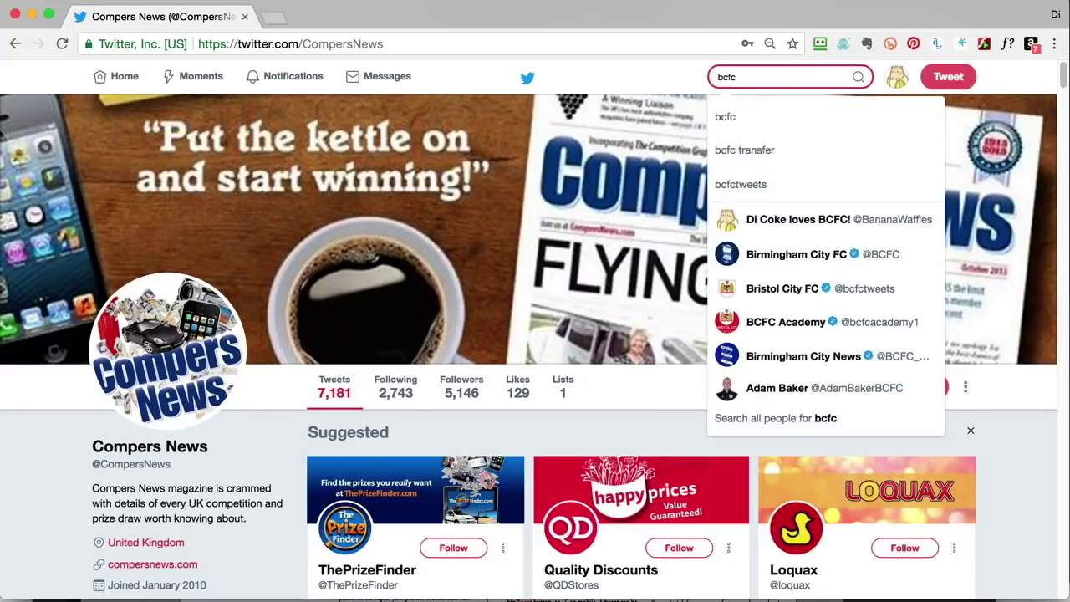
click(796, 252)
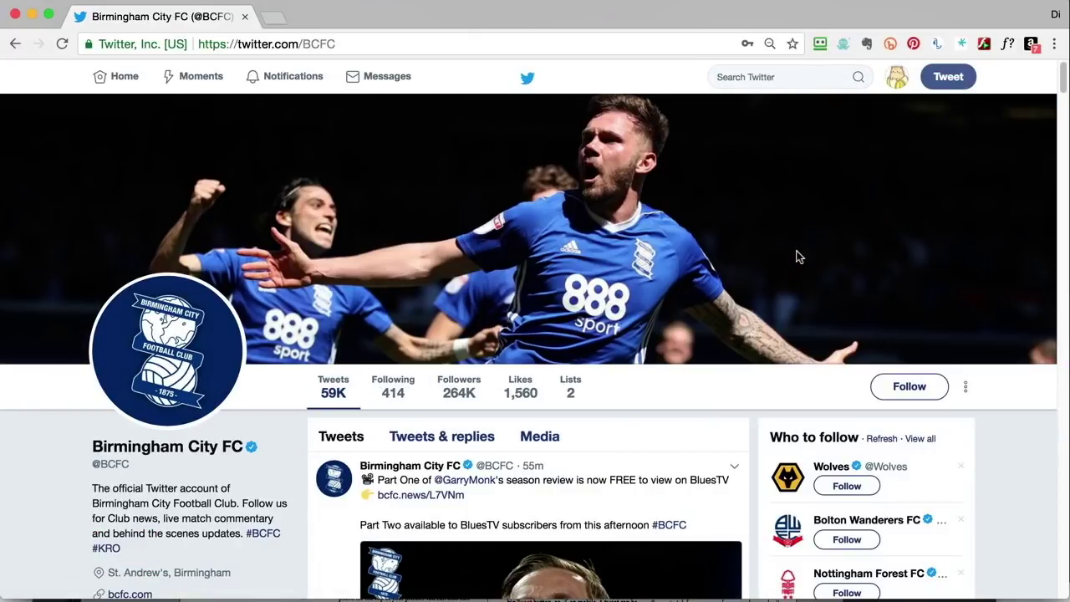
click(892, 394)
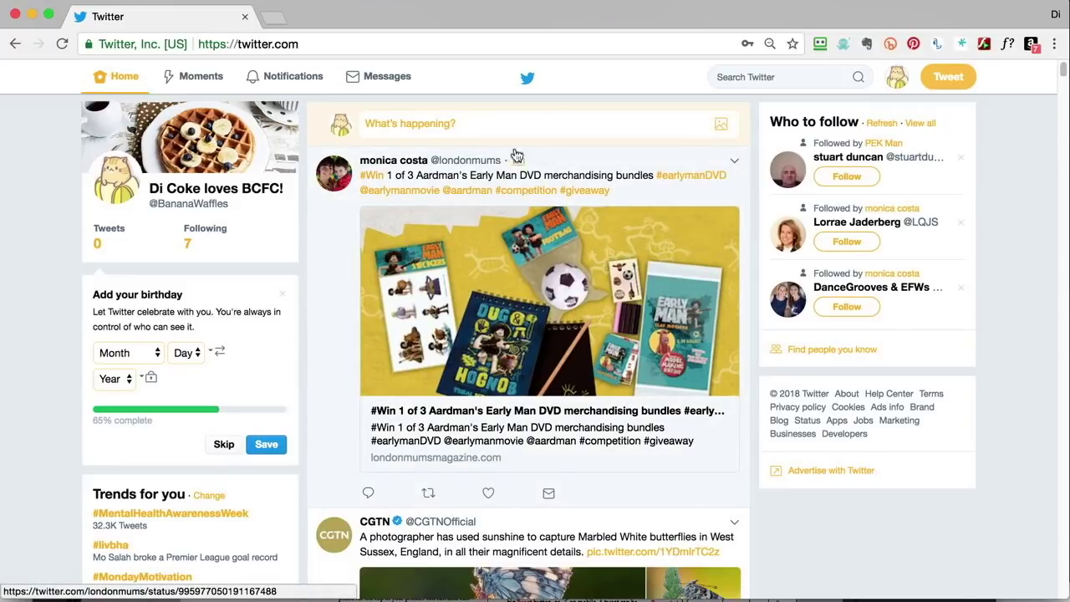
mouse_move(497, 167)
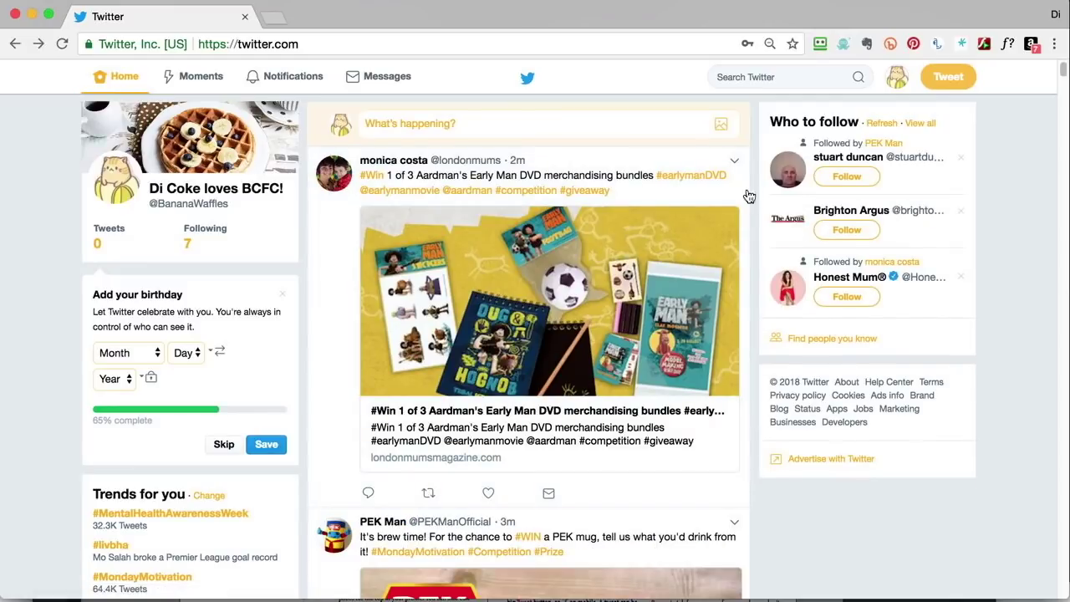
mouse_move(368, 196)
mouse_move(458, 196)
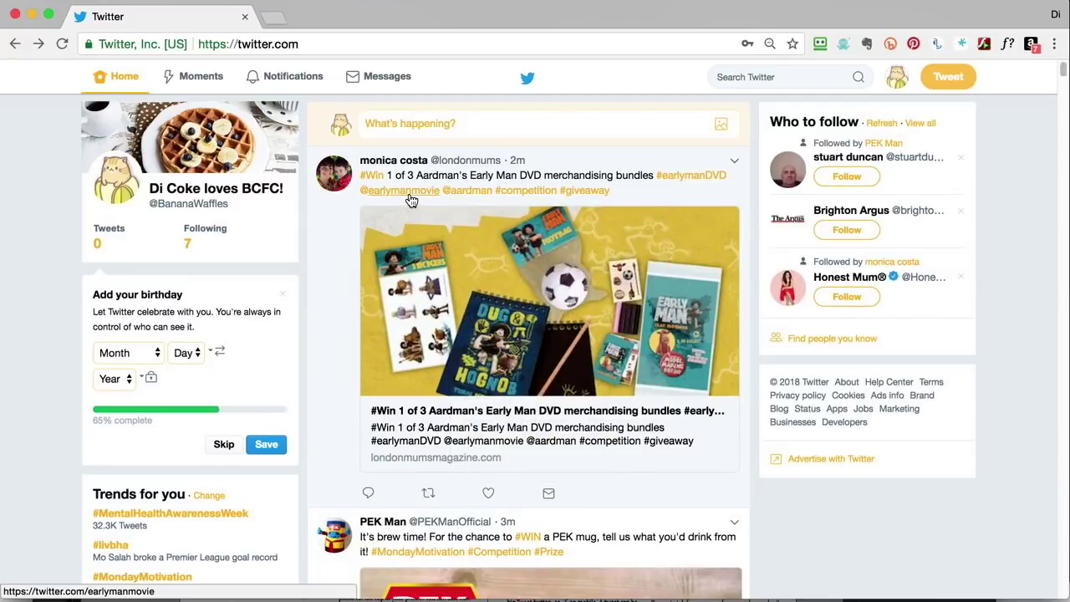
mouse_move(411, 201)
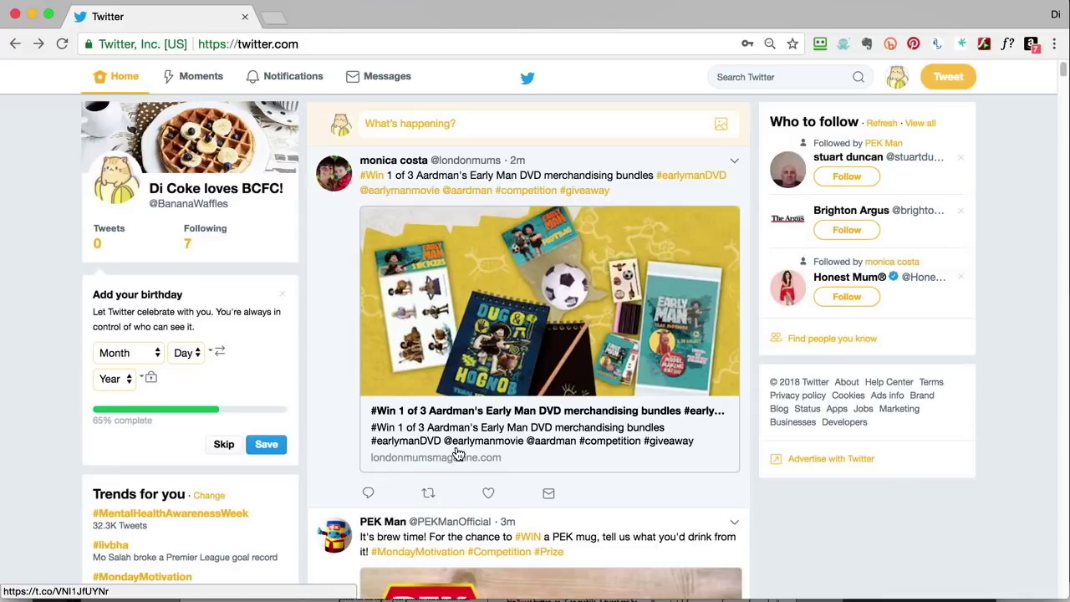
- Follow Kiddimoto from its profile card on the retweeted bike-horn giveaway post
scroll(769, 300, down, 15)
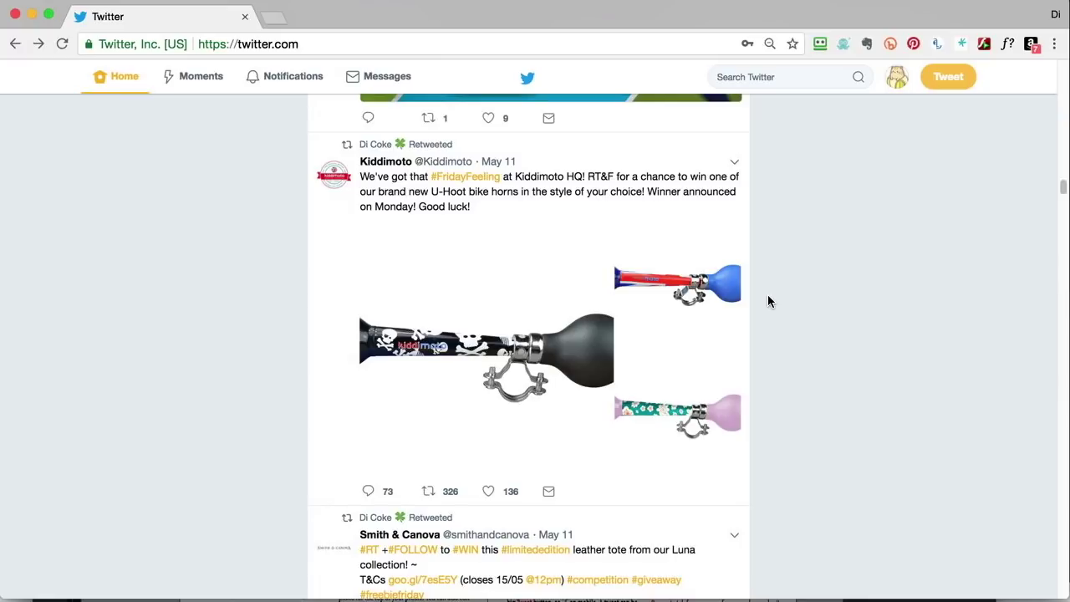
scroll(780, 273, down, 1)
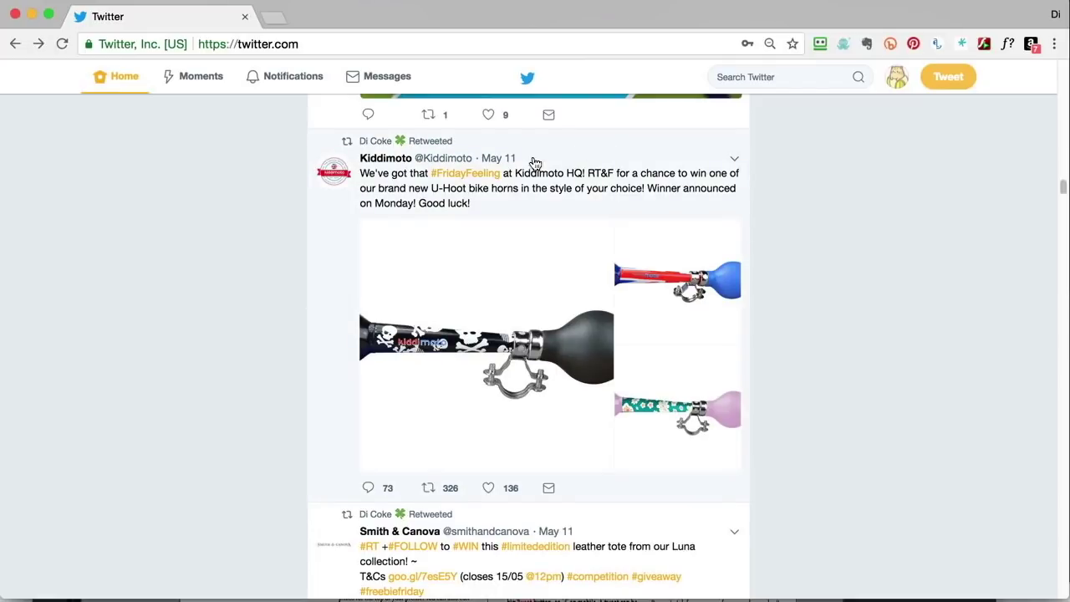
mouse_move(387, 147)
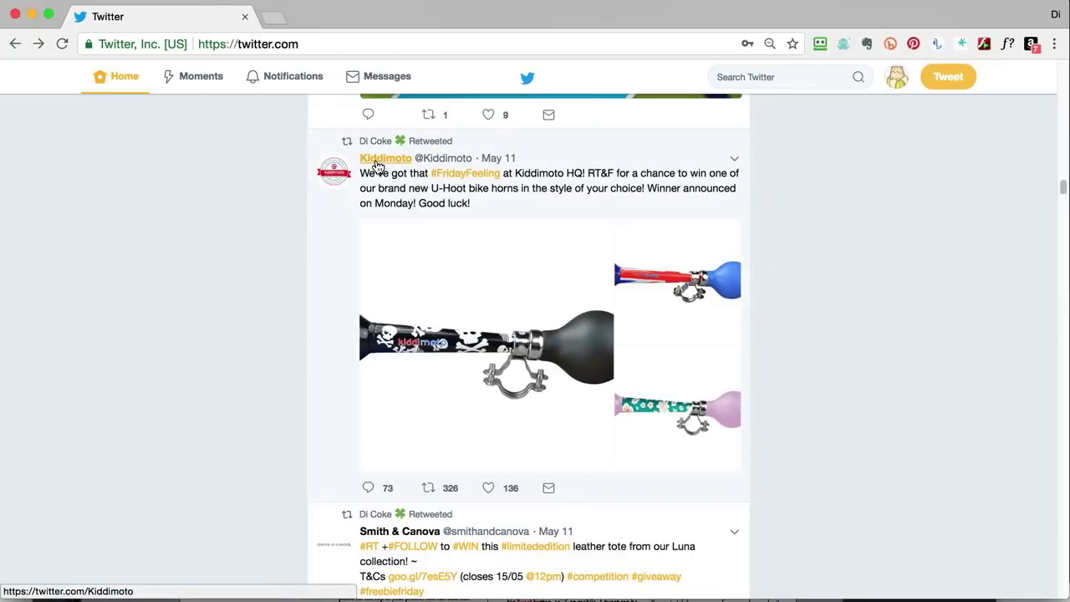
mouse_move(378, 166)
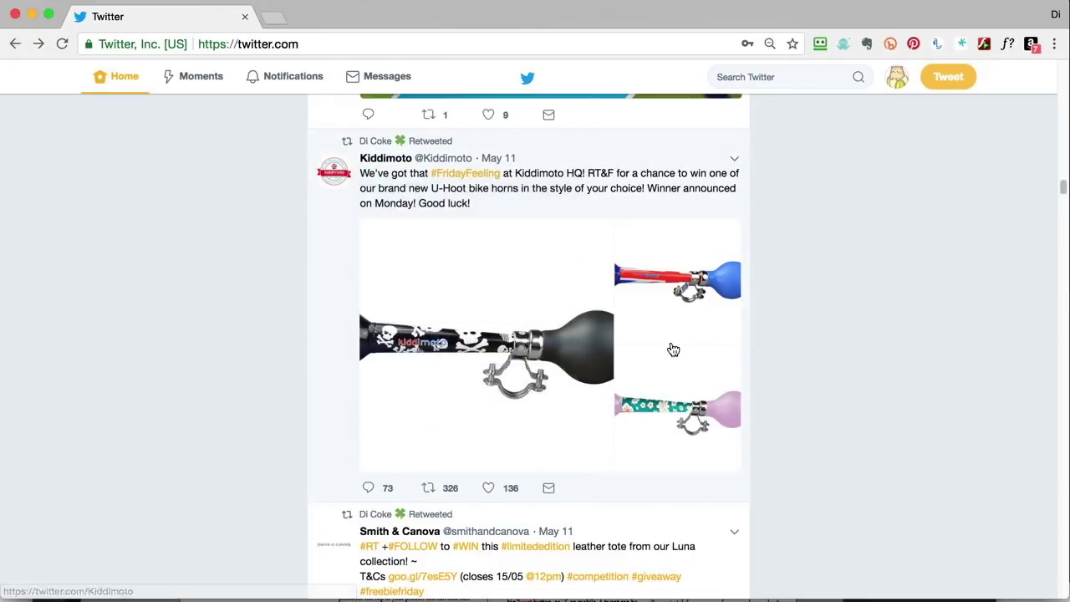
scroll(735, 387, down, 5)
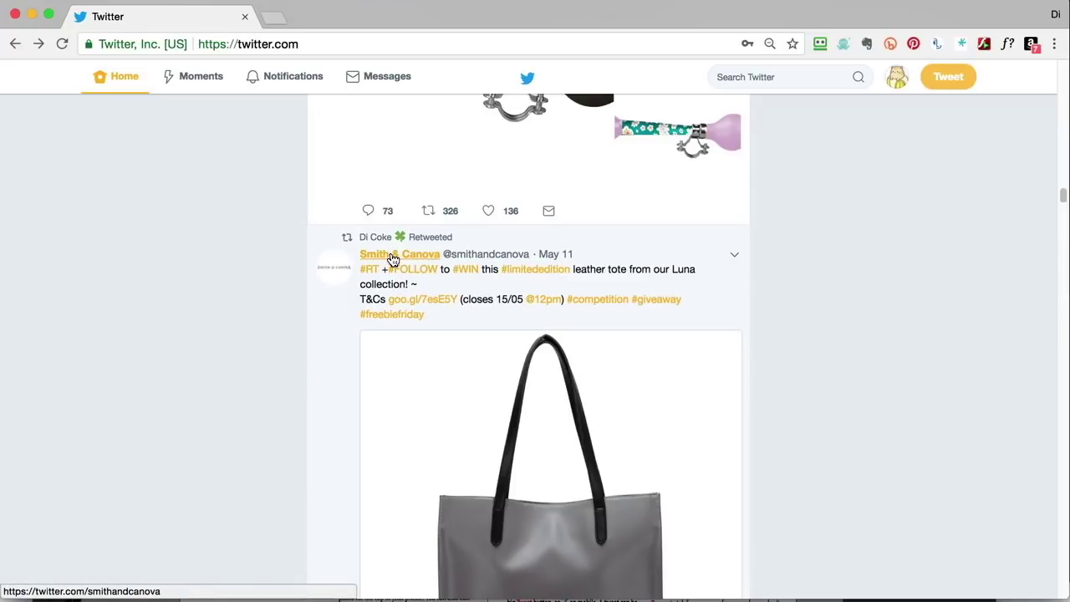
scroll(859, 277, up, 4)
scroll(826, 264, up, 2)
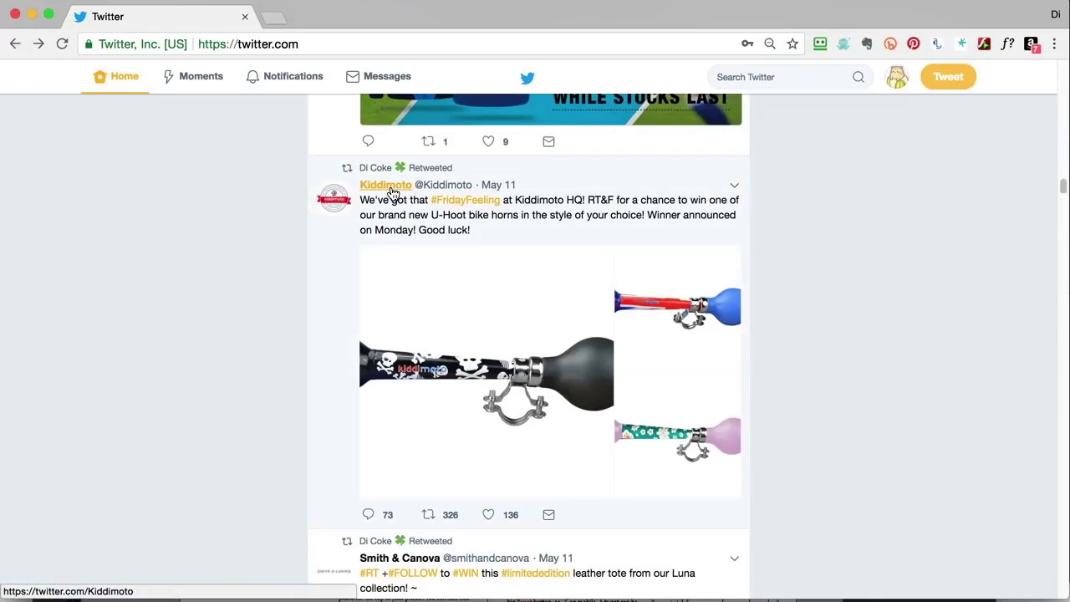
click(529, 292)
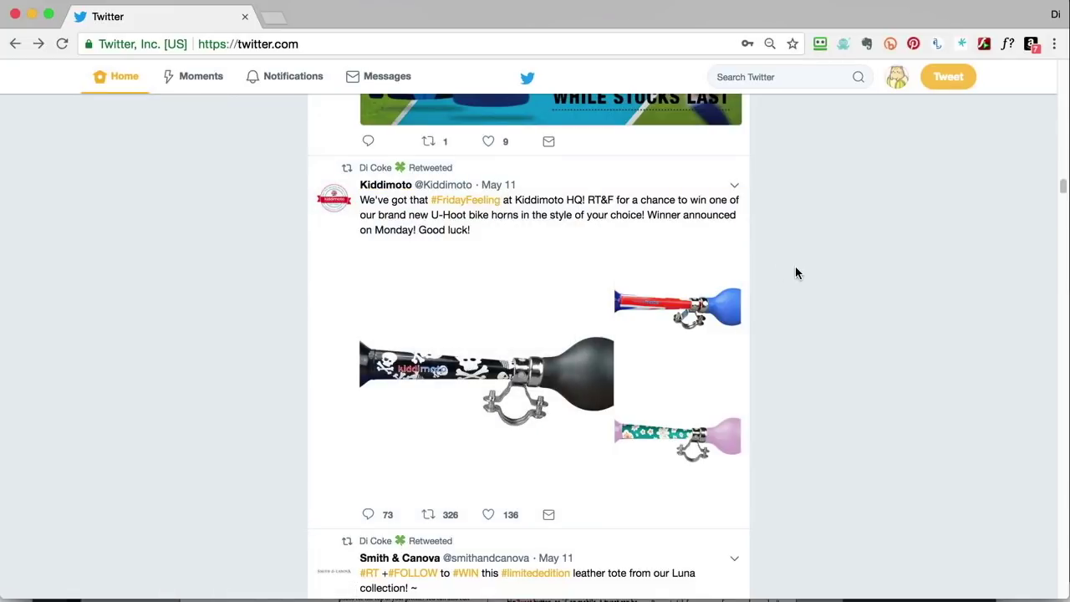
scroll(760, 301, down, 1)
scroll(775, 326, down, 5)
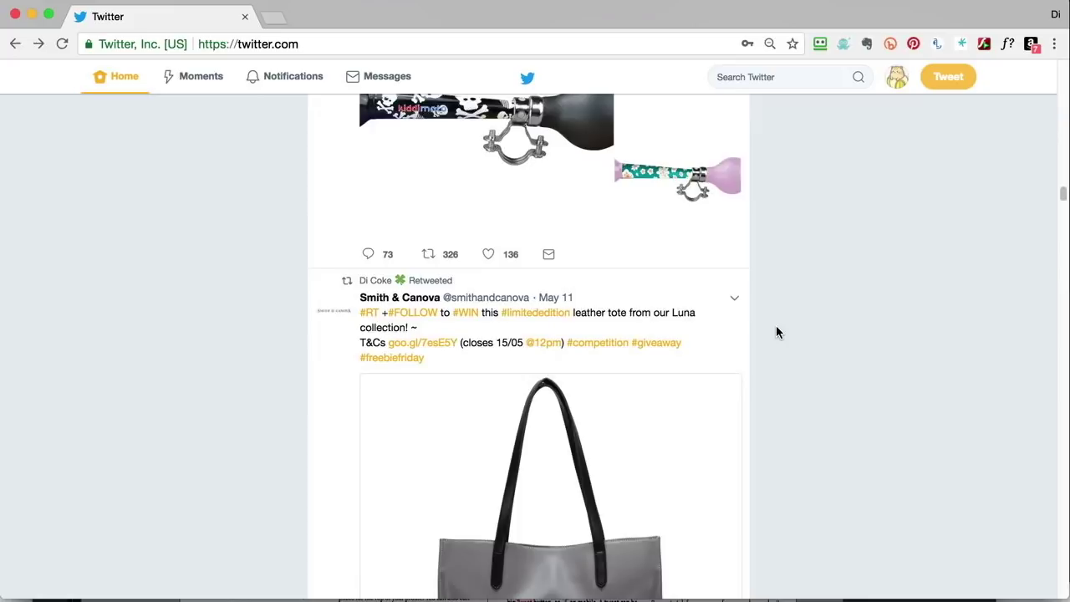
scroll(776, 333, down, 4)
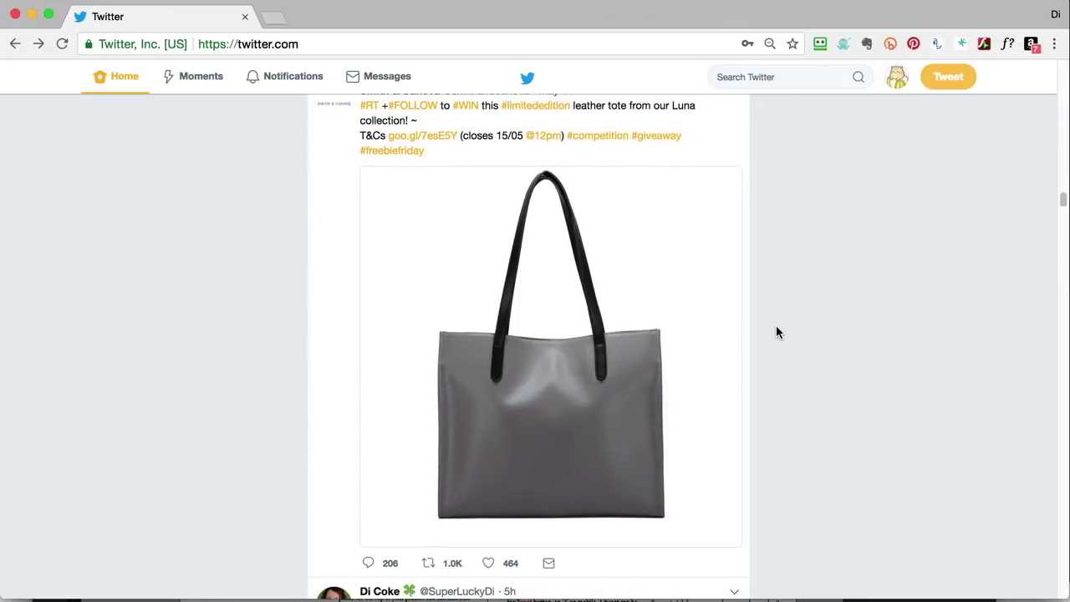
scroll(775, 333, down, 13)
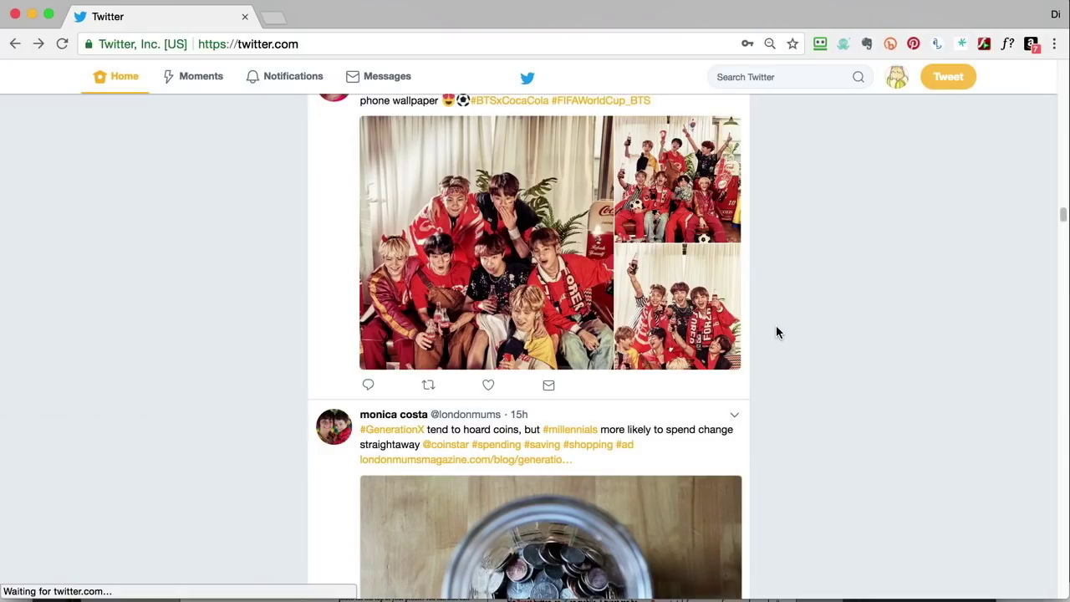
scroll(776, 332, down, 15)
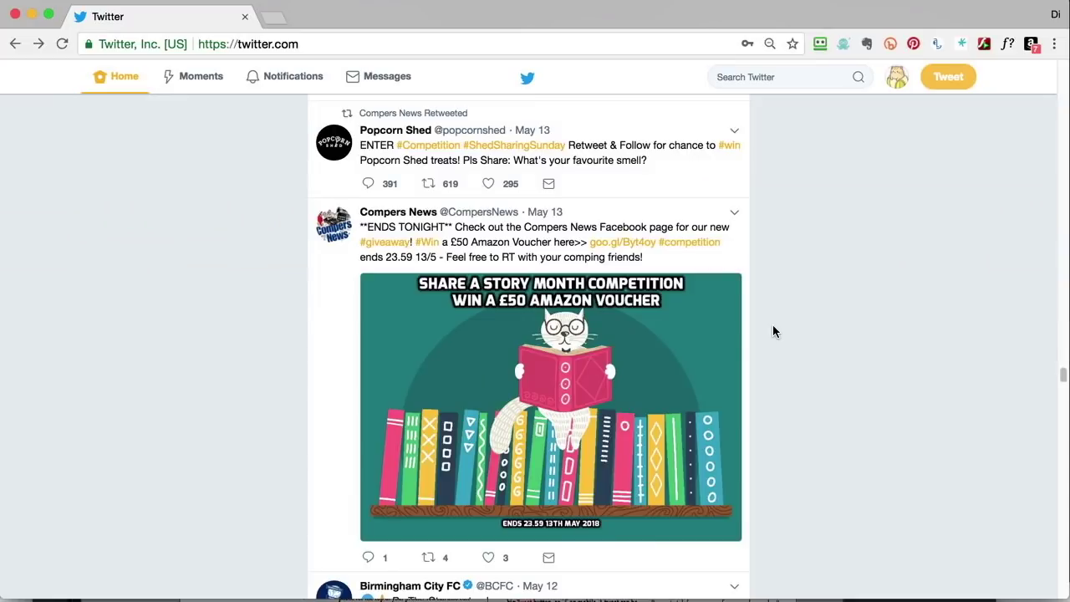
scroll(772, 332, down, 1)
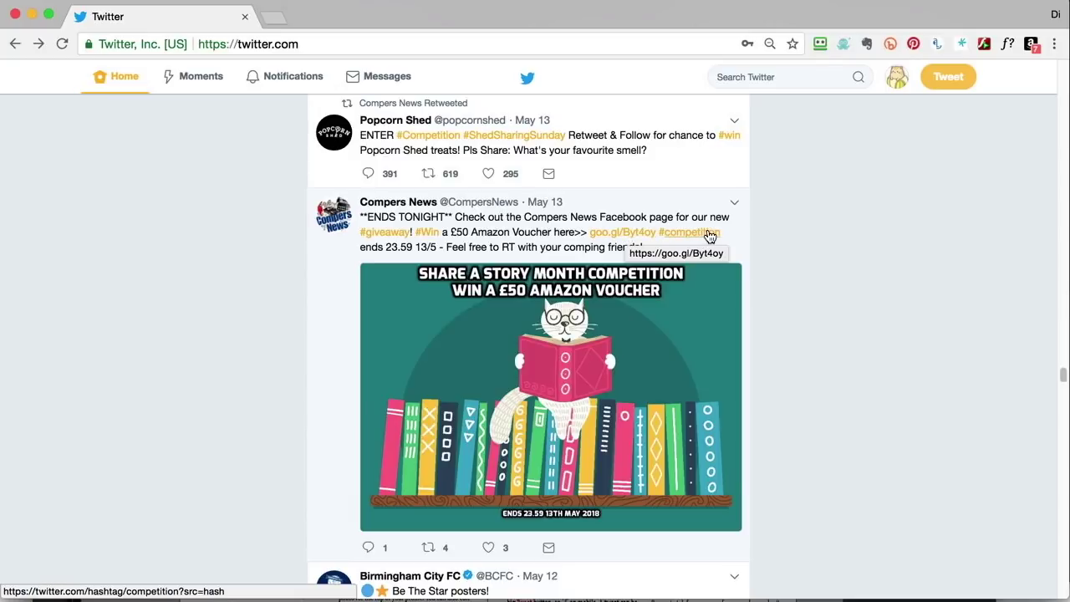
click(435, 137)
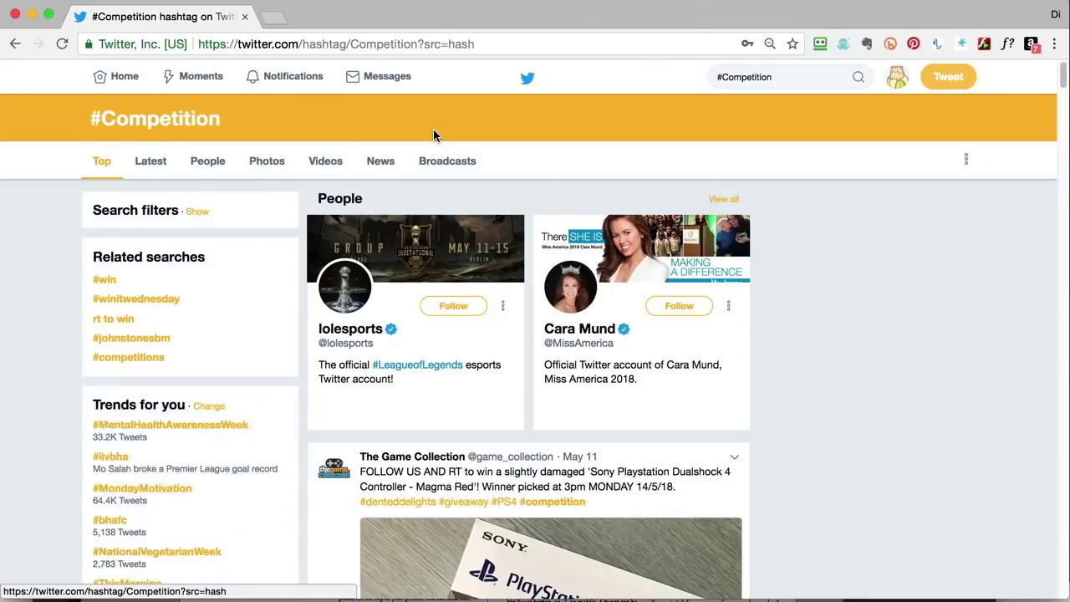
scroll(798, 505, down, 5)
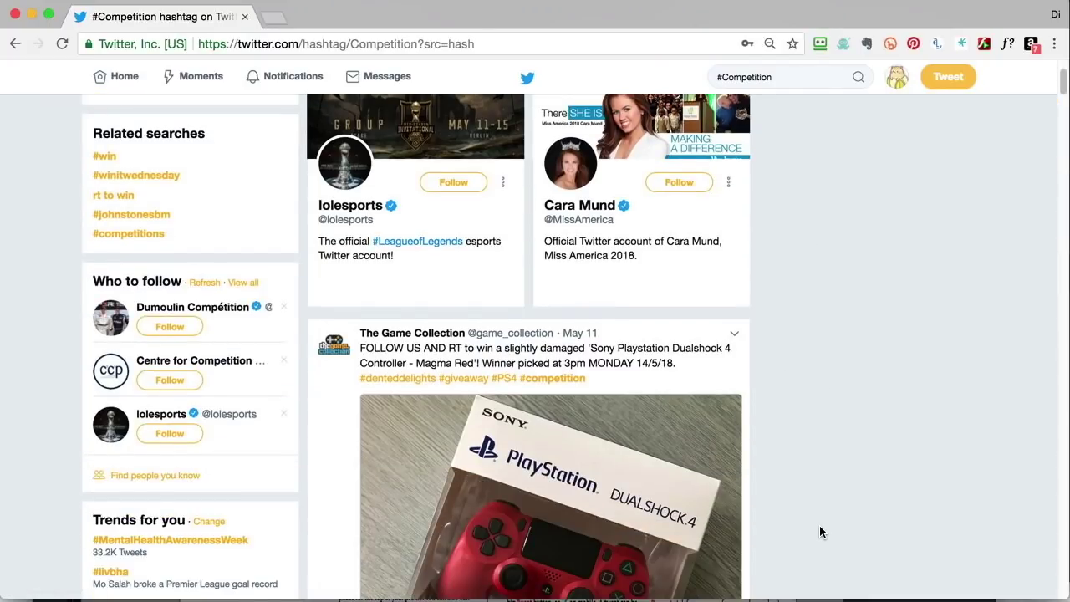
scroll(812, 514, down, 8)
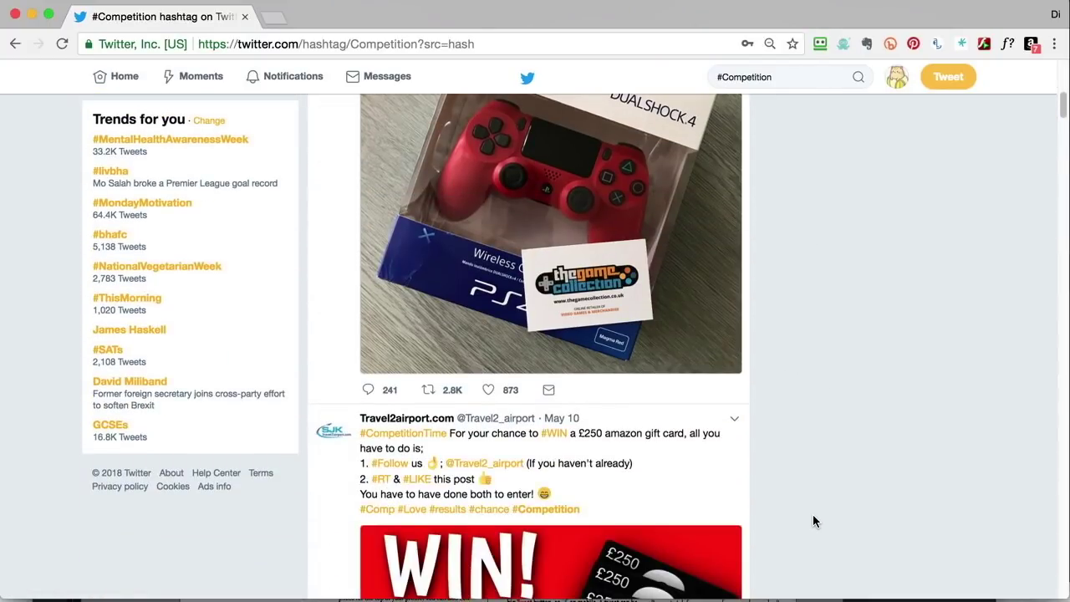
scroll(815, 515, down, 15)
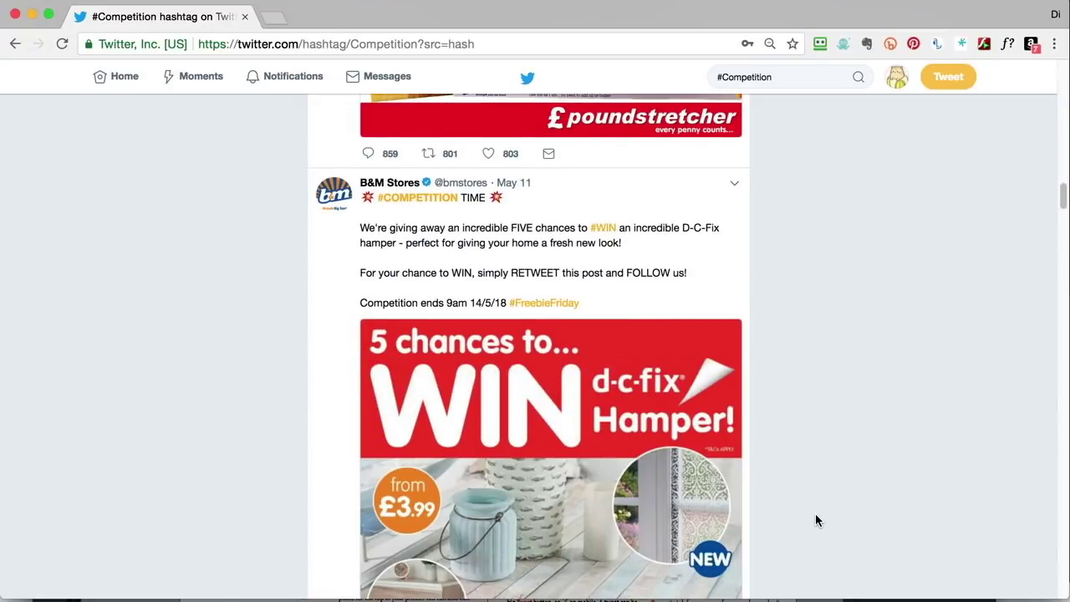
key(super+bracketleft)
scroll(750, 255, down, 3)
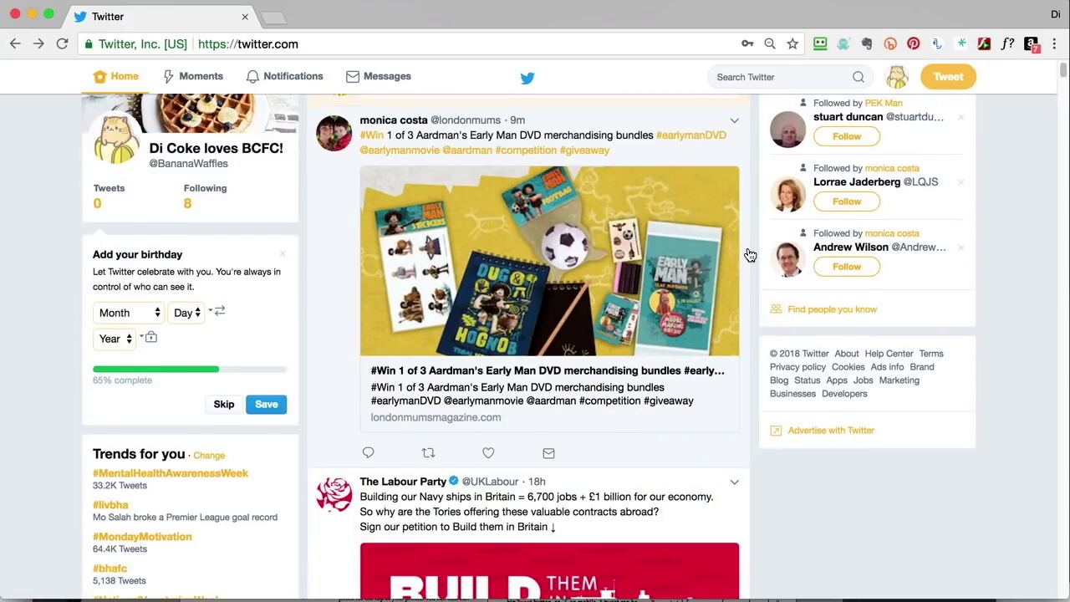
scroll(747, 269, down, 2)
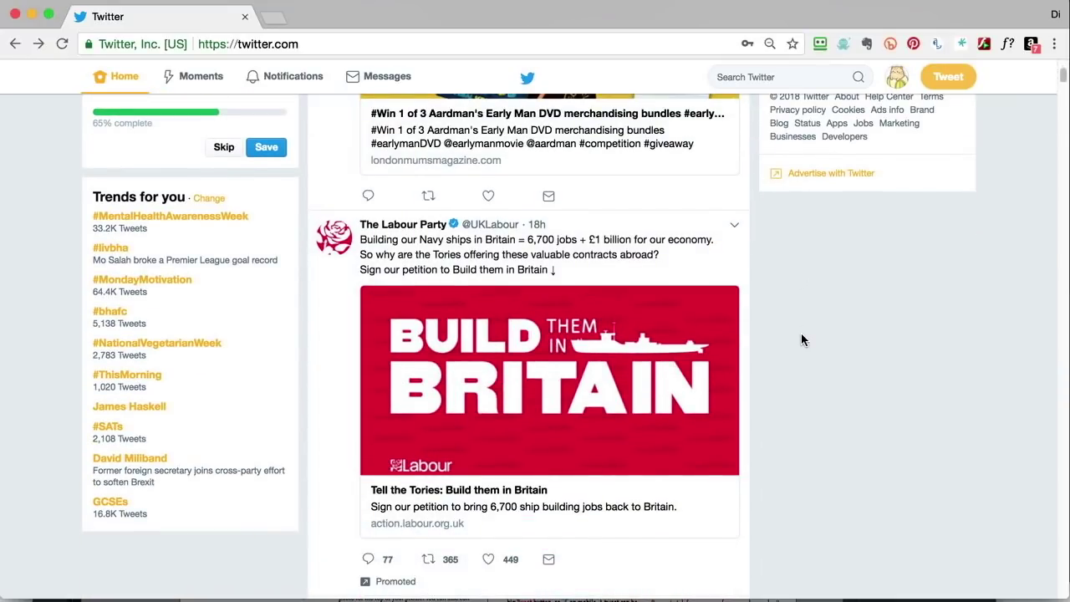
scroll(796, 342, down, 2)
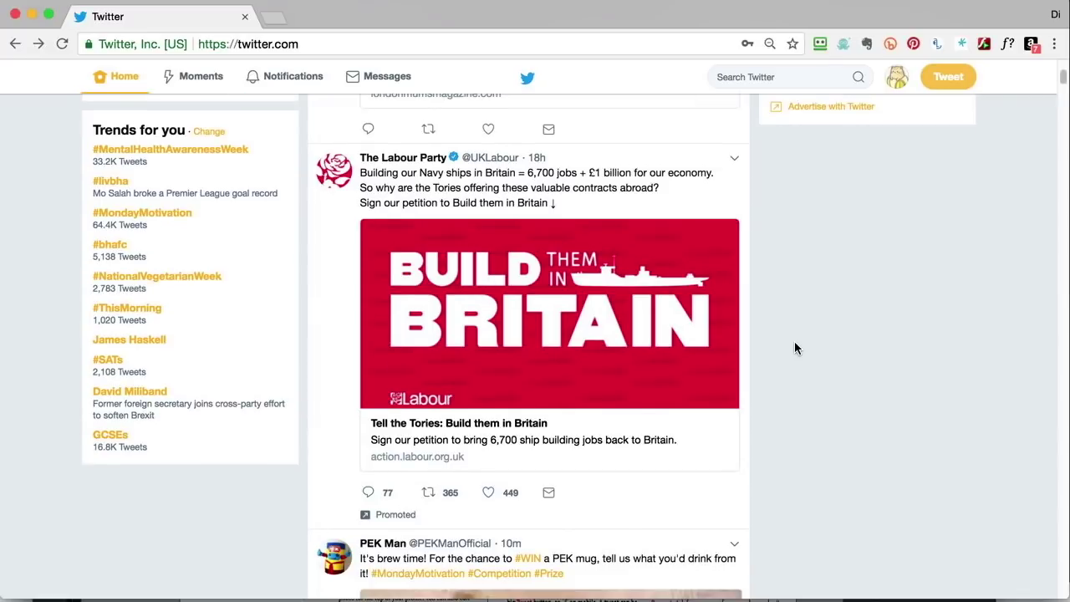
scroll(794, 342, down, 1)
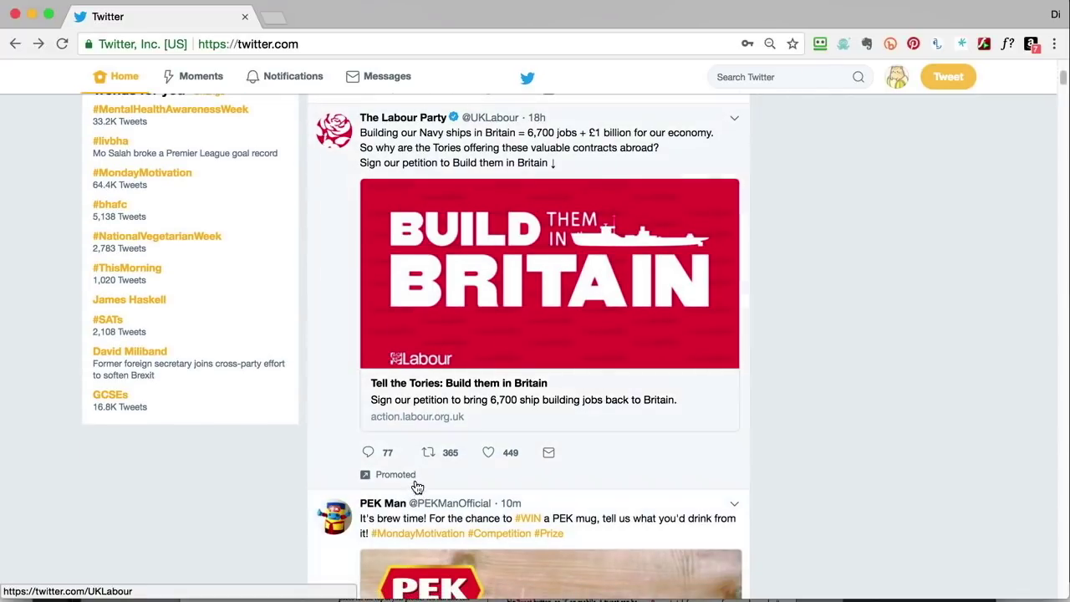
mouse_move(389, 481)
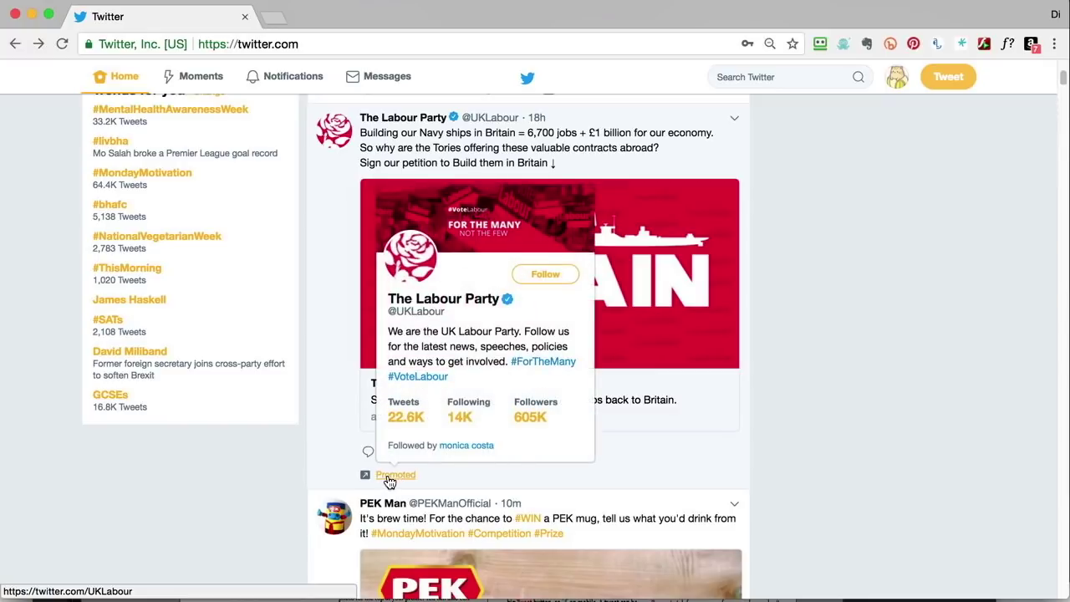
scroll(512, 165, up, 1)
mouse_move(453, 126)
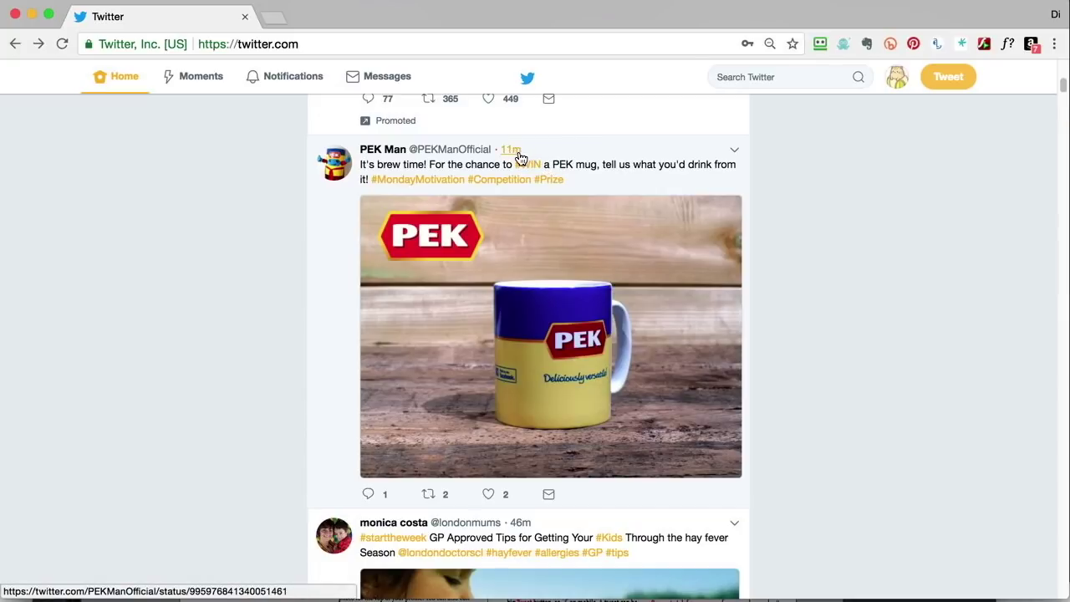
mouse_move(509, 156)
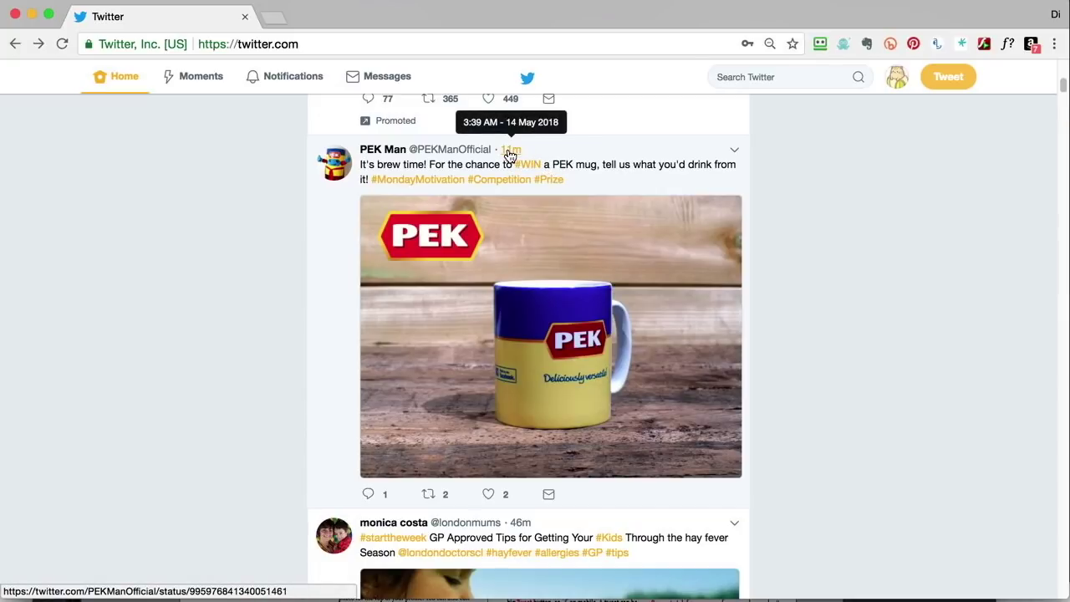
click(509, 155)
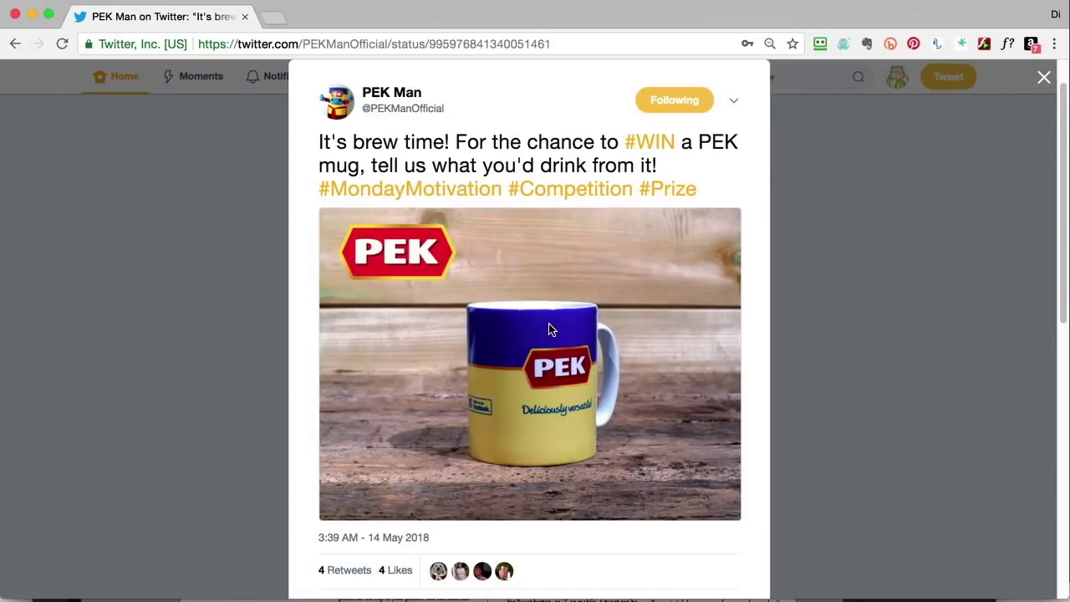
triple_click(432, 46)
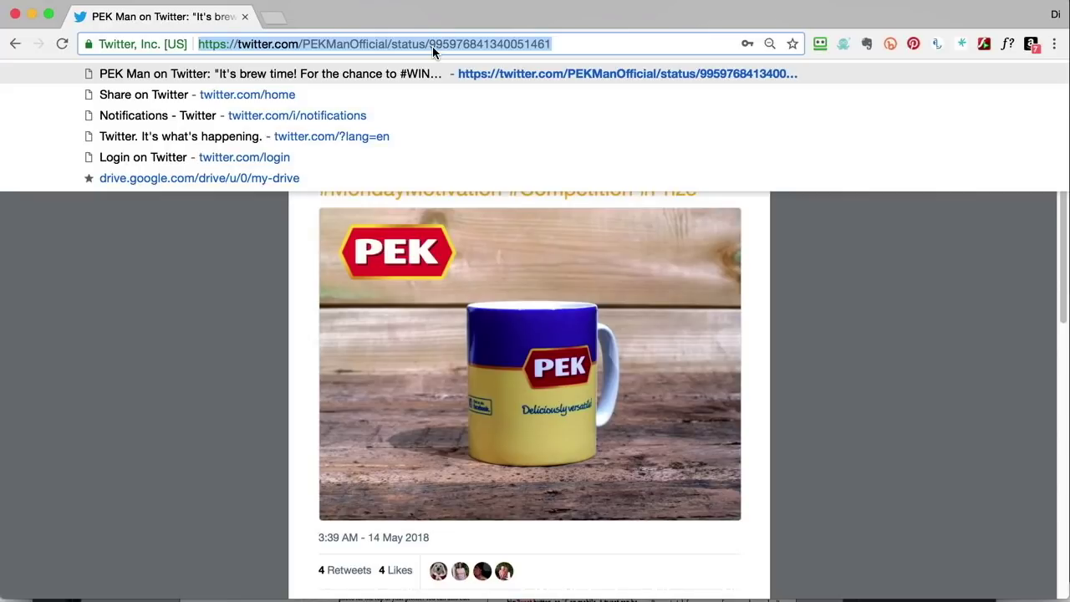
triple_click(432, 46)
click(878, 350)
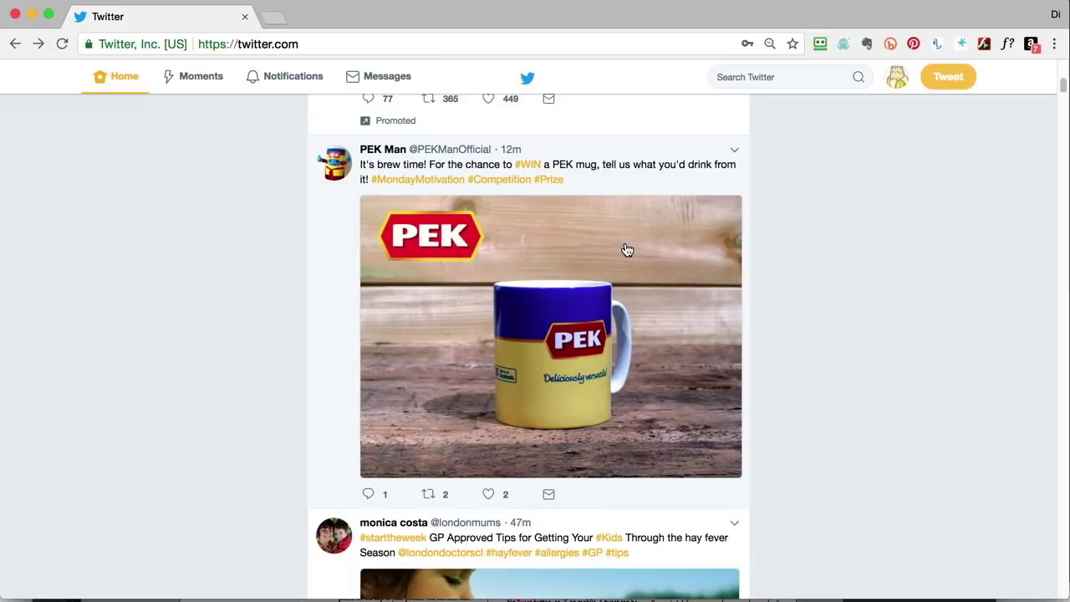
- Reply to PEK Man's mug tweet with 'I'd drink a nice strong cup of tea!'
click(369, 496)
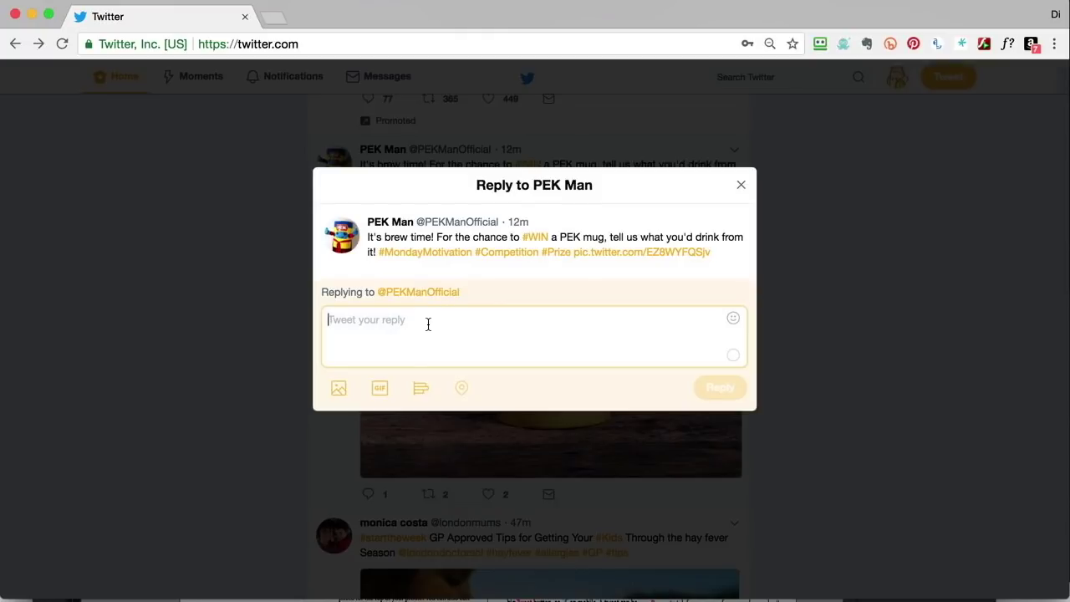
text(I'd drink a nice strong cup of tea!)
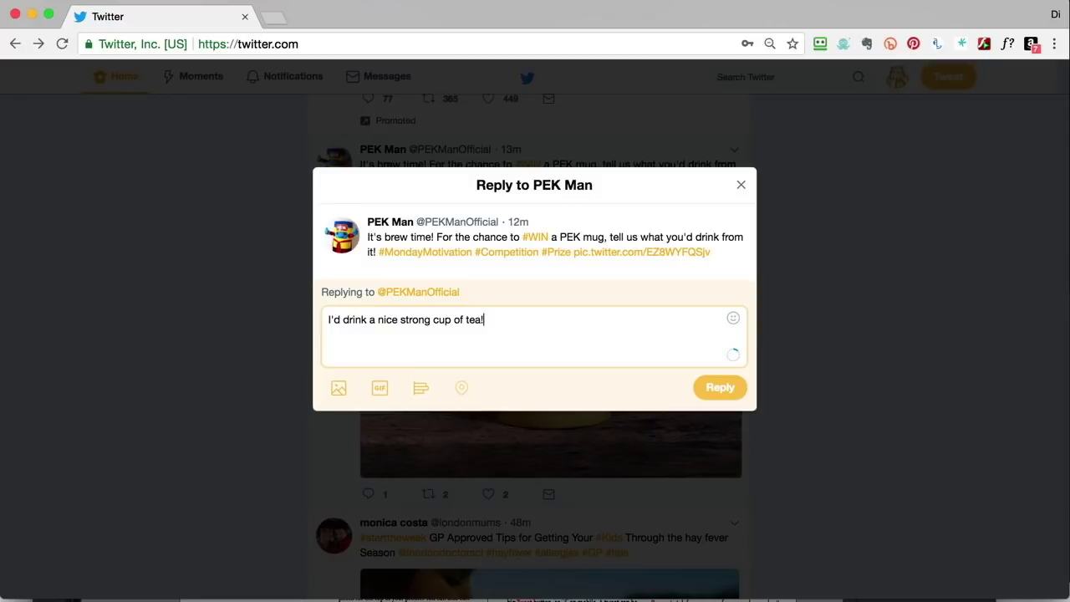
click(720, 391)
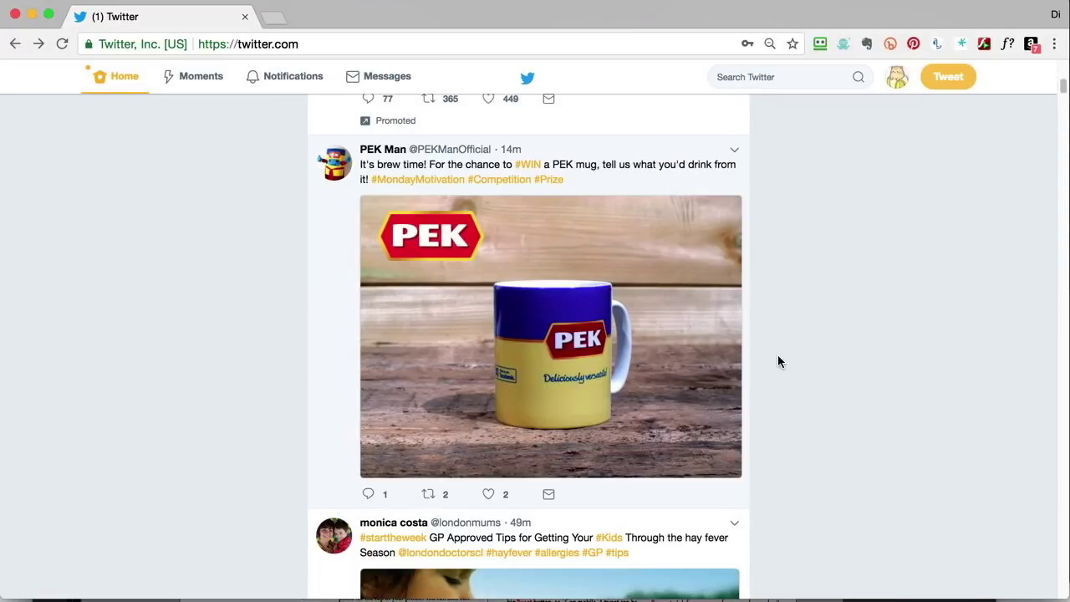
- Retweet and like PEK Man's mug competition tweet
click(431, 495)
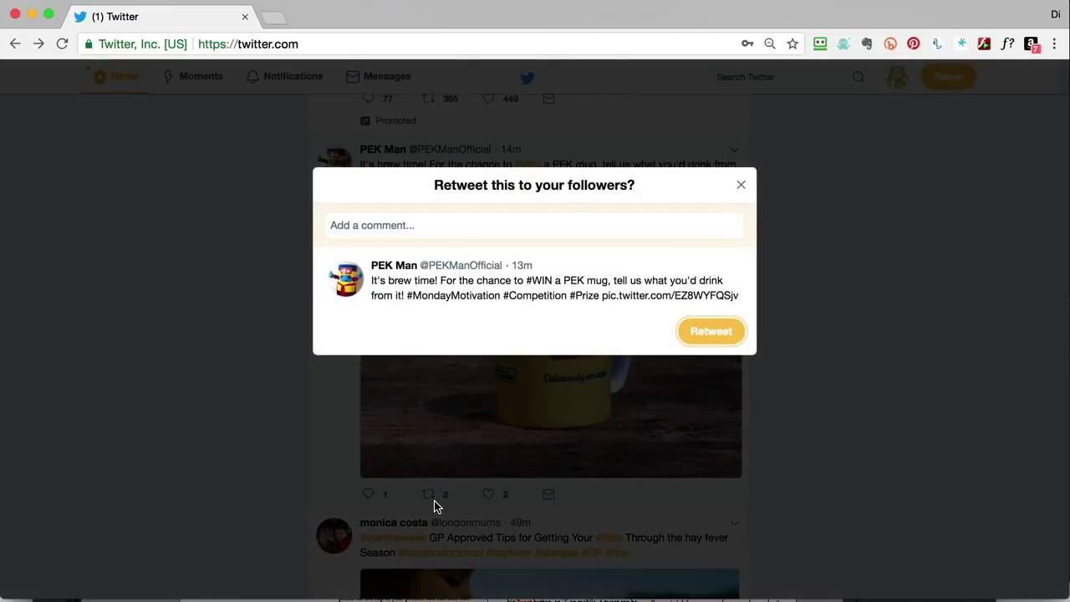
click(701, 331)
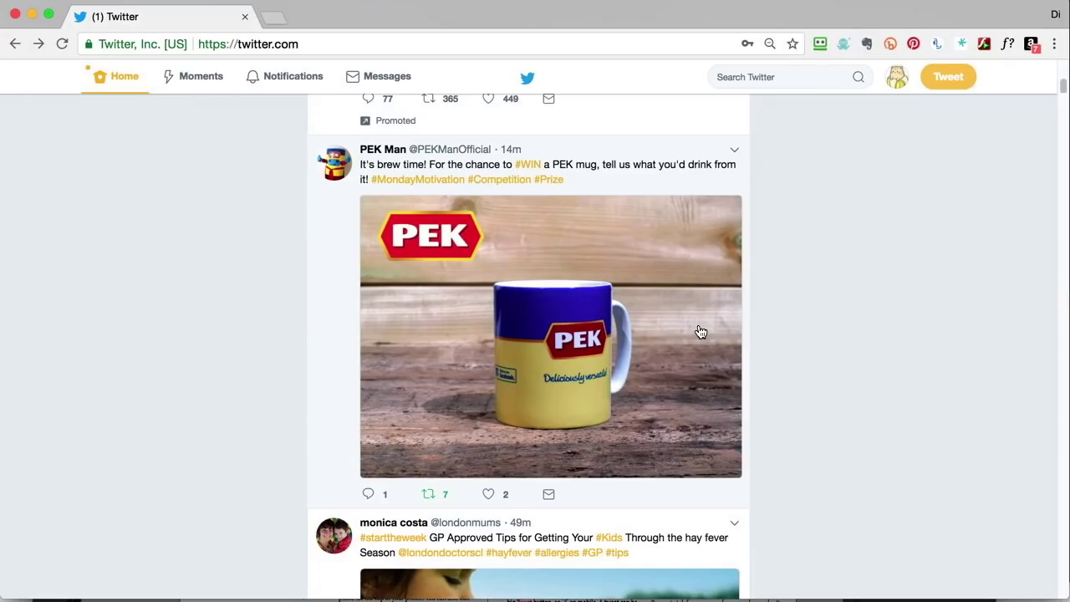
click(488, 494)
- Open the tweet on its own and scroll through its replies
click(511, 151)
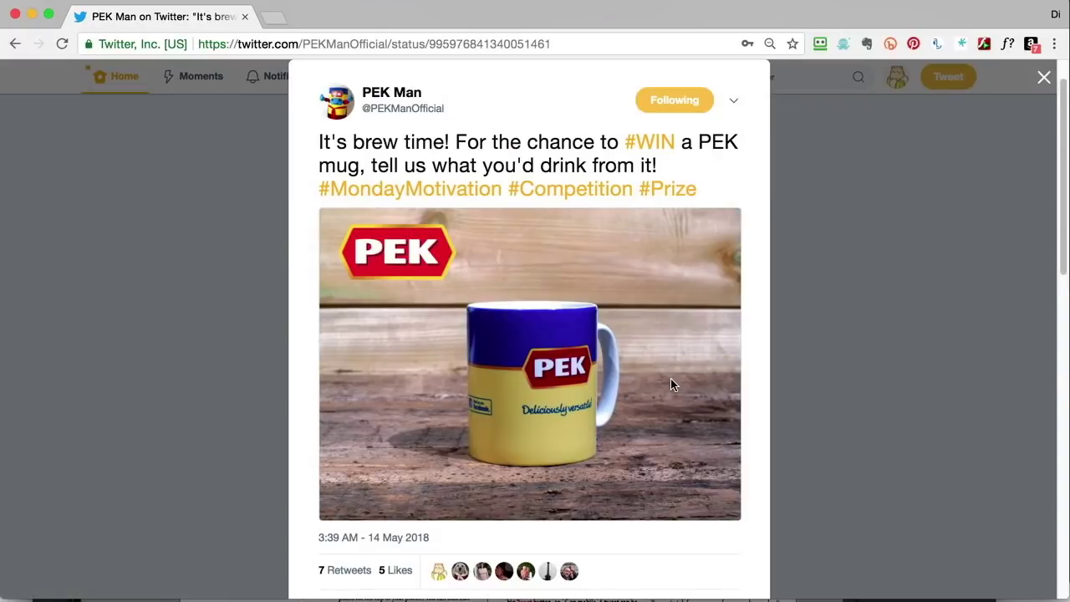
scroll(673, 385, down, 3)
scroll(701, 409, down, 5)
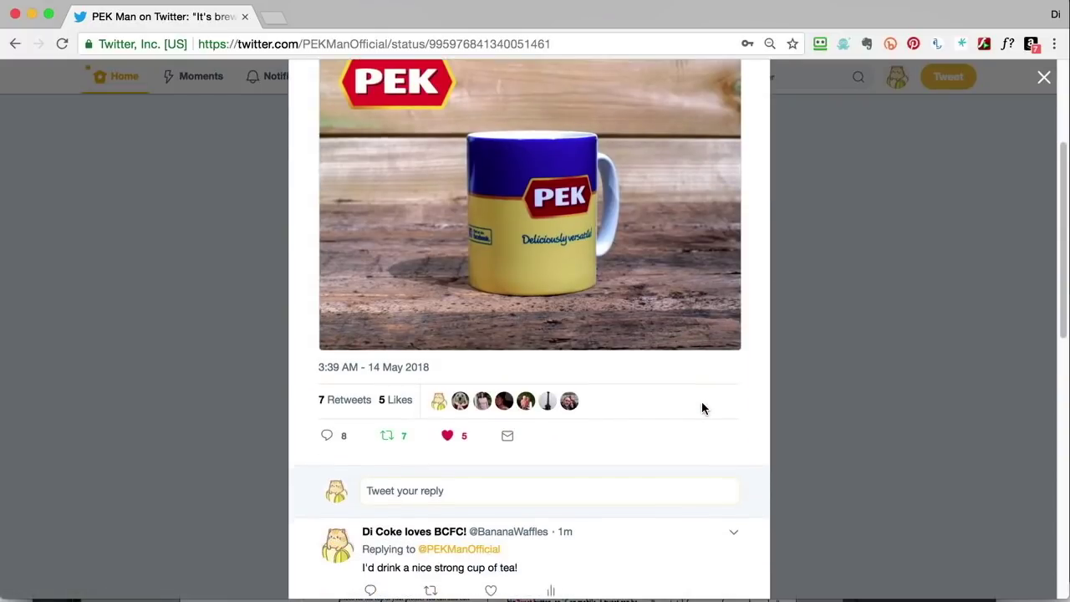
scroll(717, 418, down, 3)
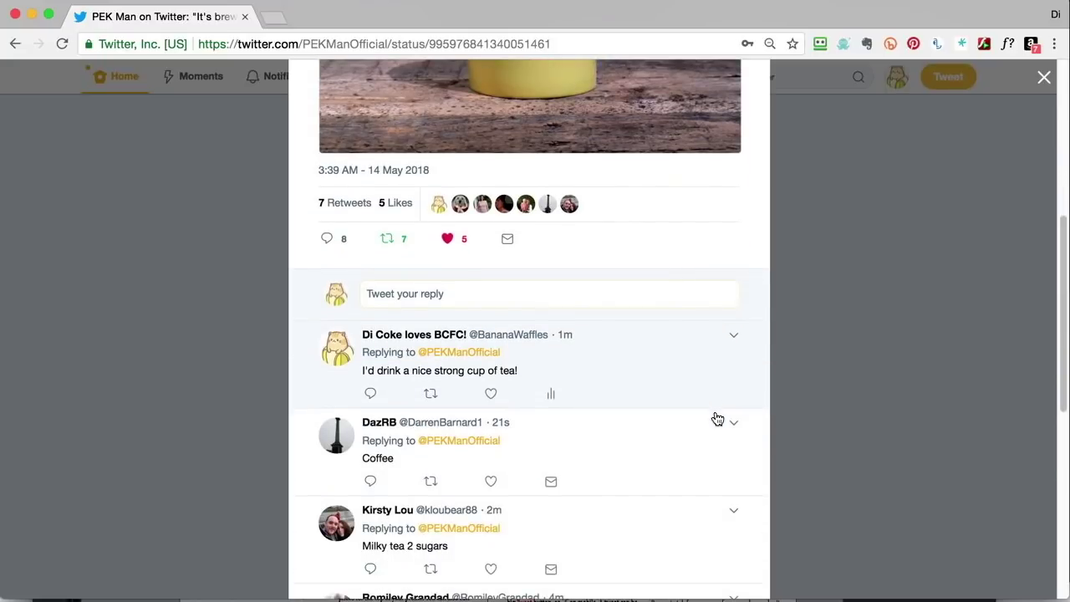
scroll(717, 418, down, 4)
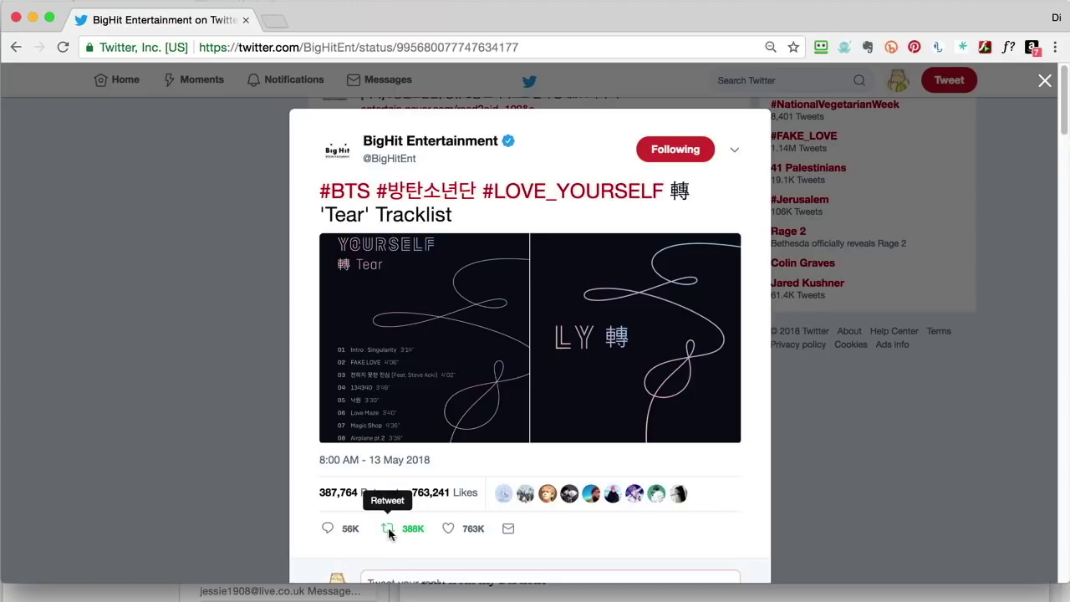
- Quote-tweet the BTS tracklist with 'Really looking forward to the new BTS album!'
click(389, 531)
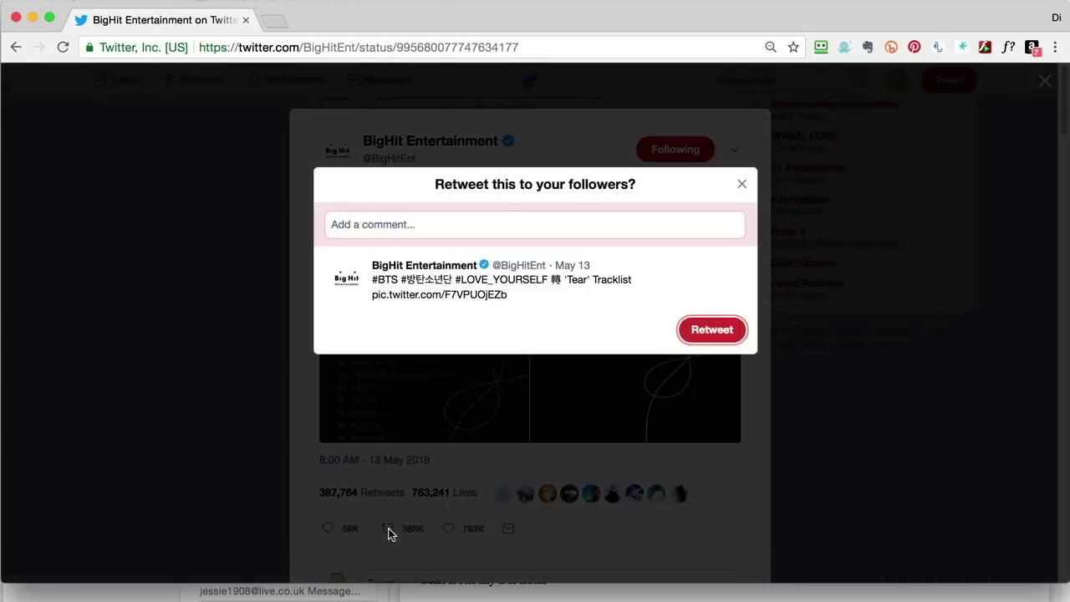
click(396, 225)
text(Really looking forward to the new BTS album!)
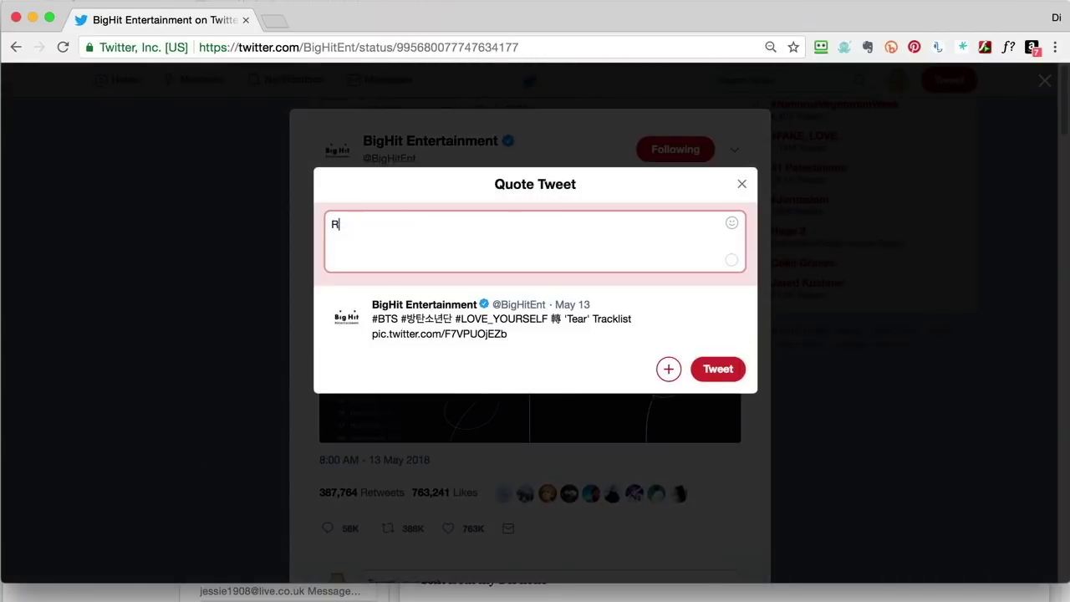
click(719, 369)
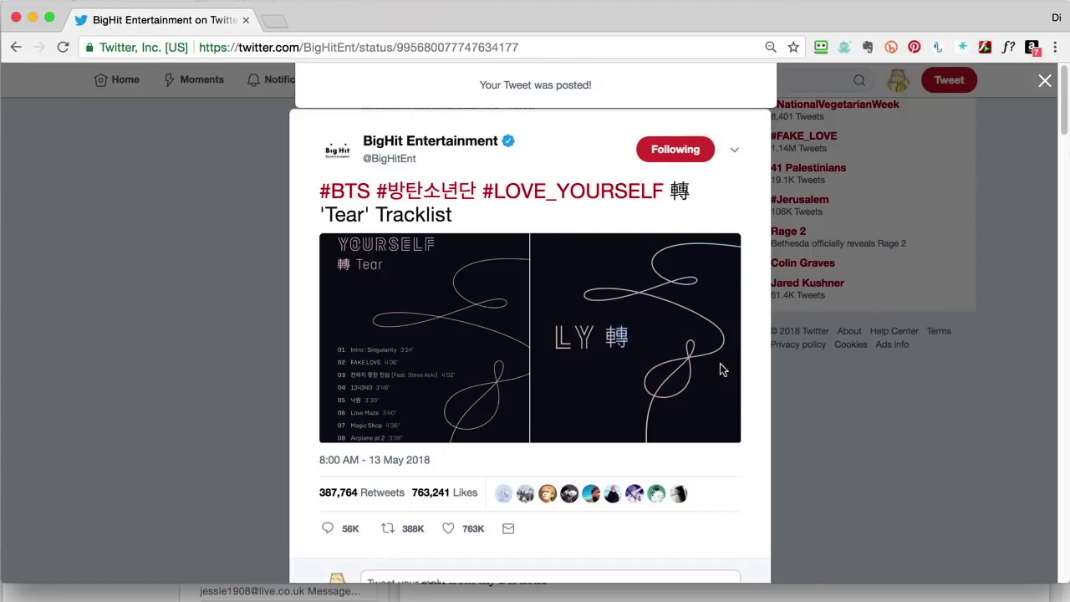
- Go to your own profile and reopen the quoted BTS tracklist tweet
key(Escape)
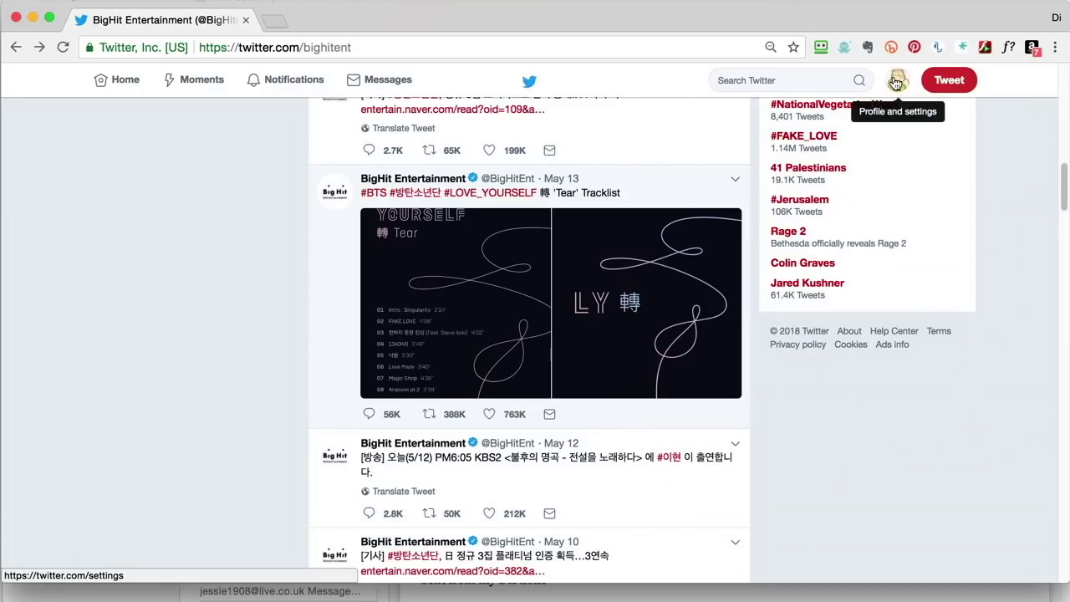
click(896, 81)
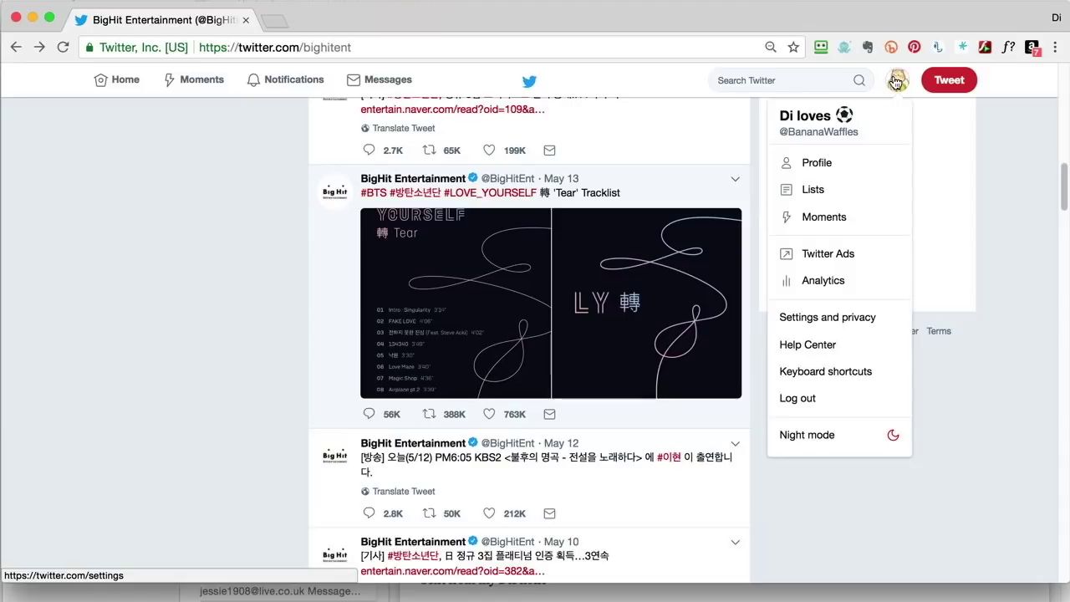
click(862, 163)
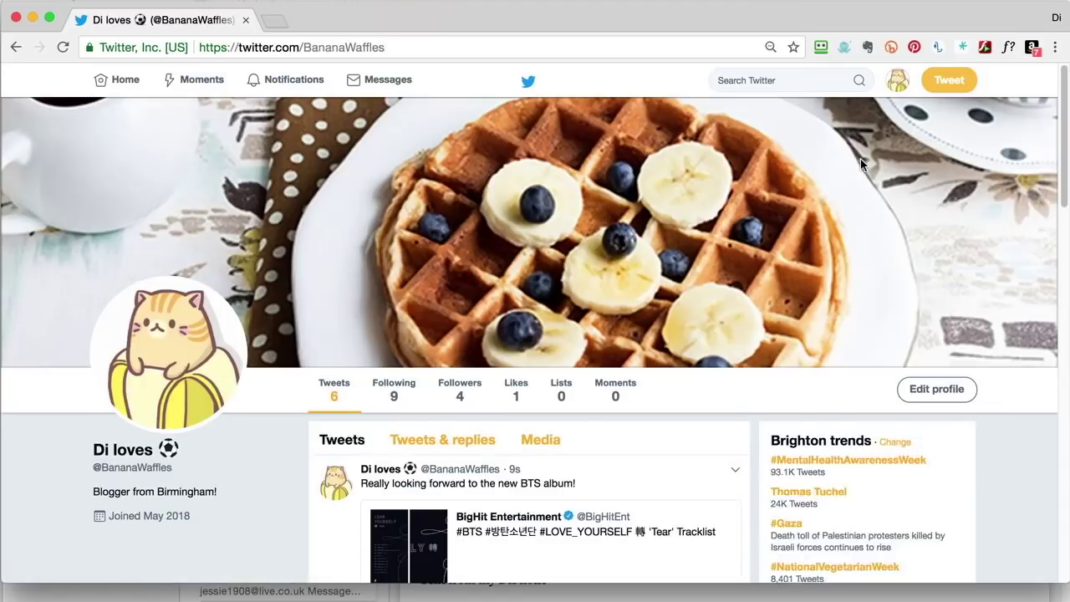
scroll(738, 330, down, 3)
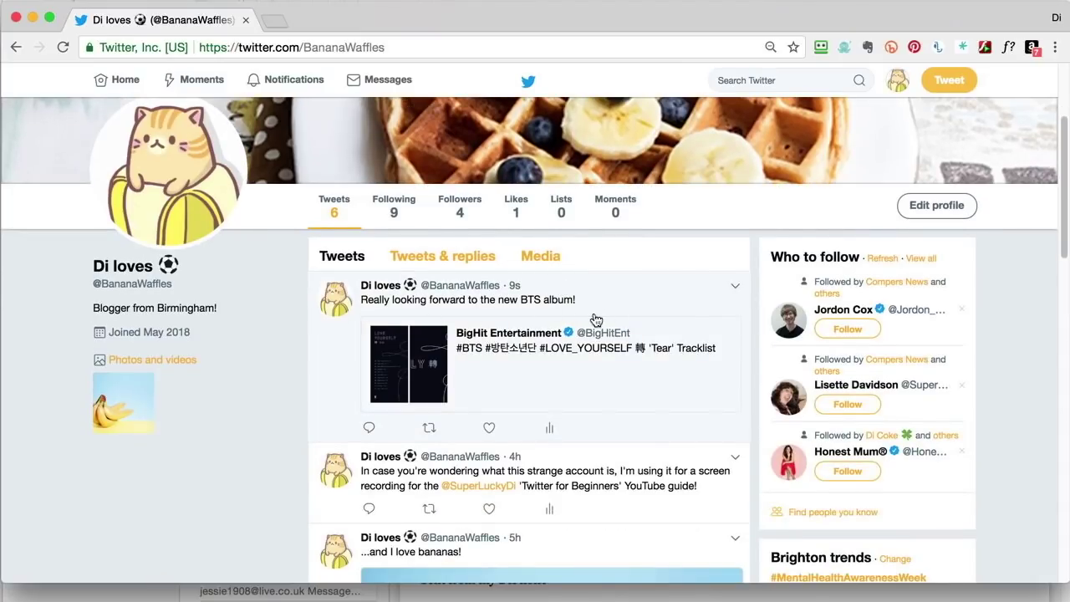
click(642, 340)
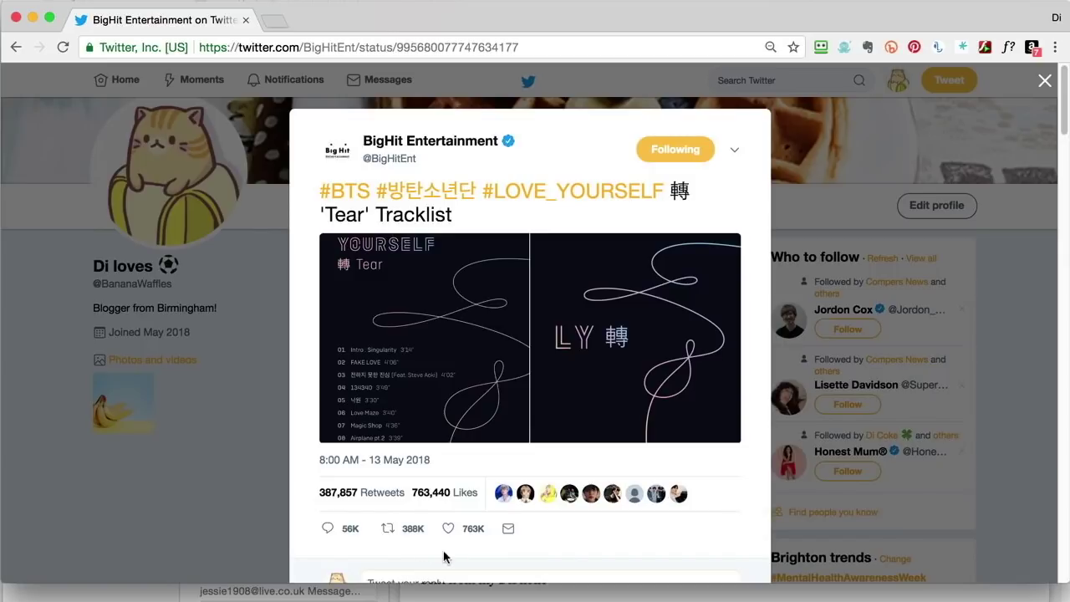
- Retweet the BTS tracklist tweet, undo it from your profile, and reload
click(394, 533)
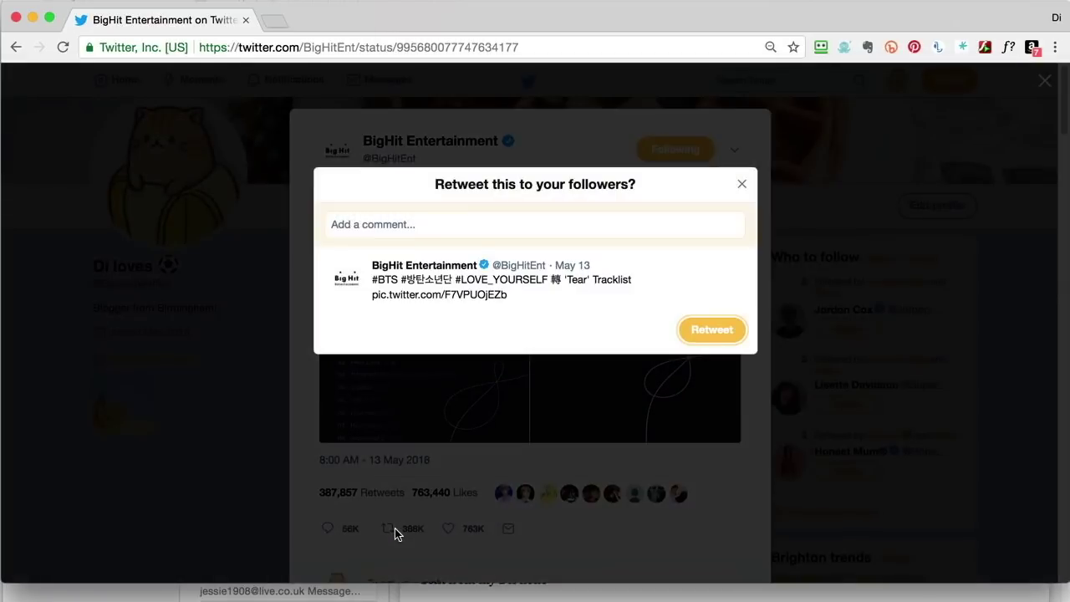
click(714, 335)
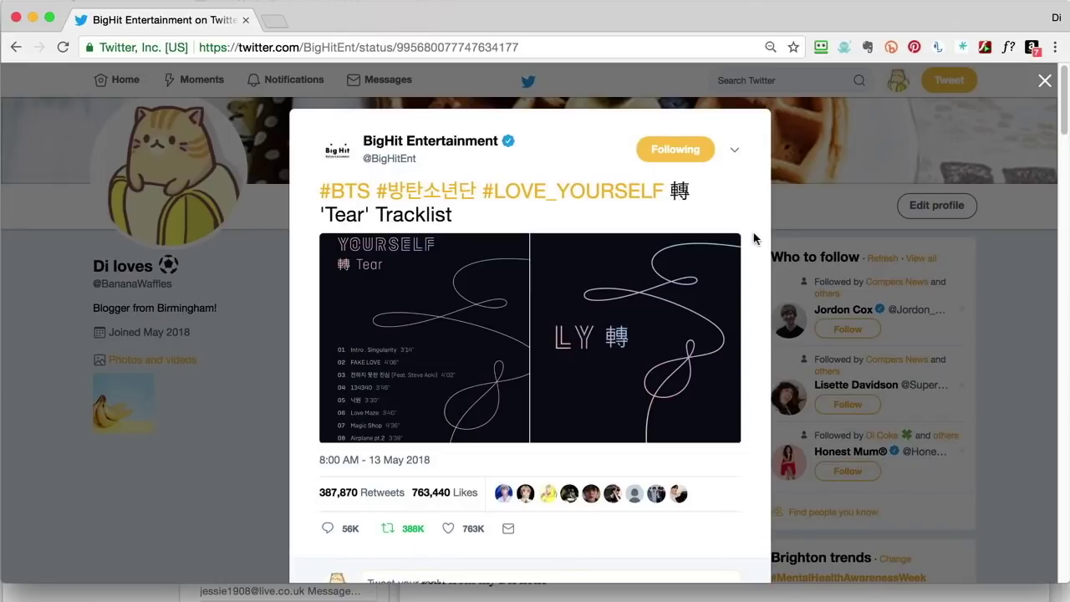
click(778, 233)
scroll(747, 444, down, 3)
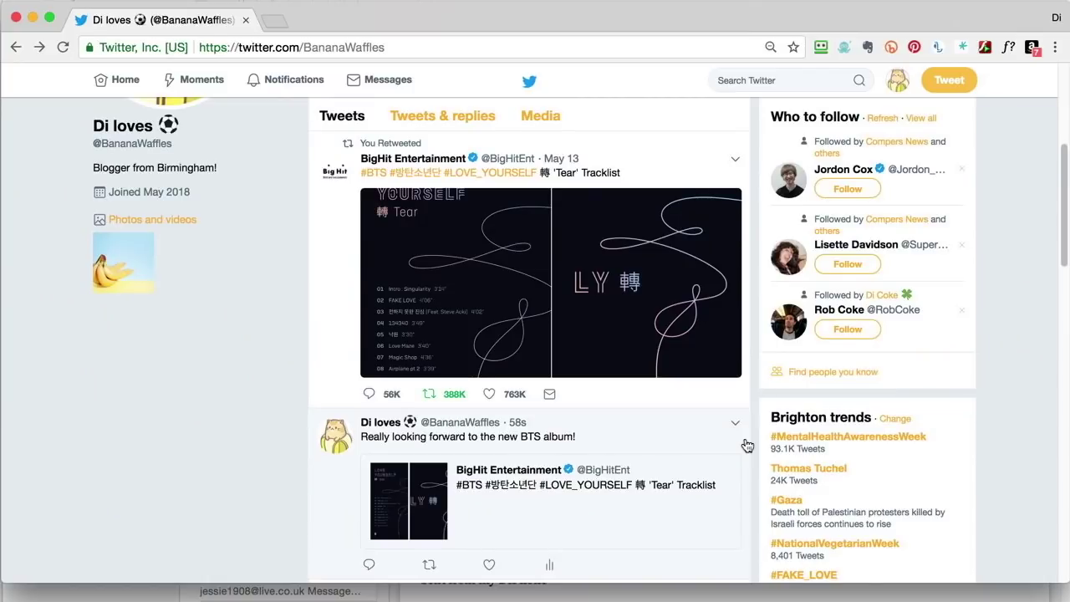
click(428, 394)
key(cmd+r)
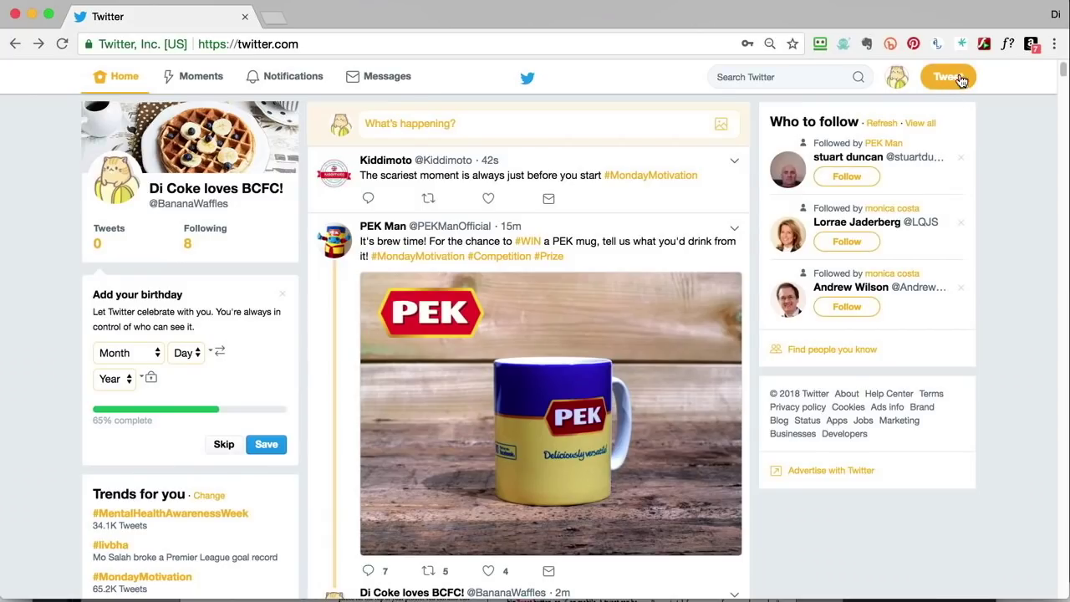
click(945, 85)
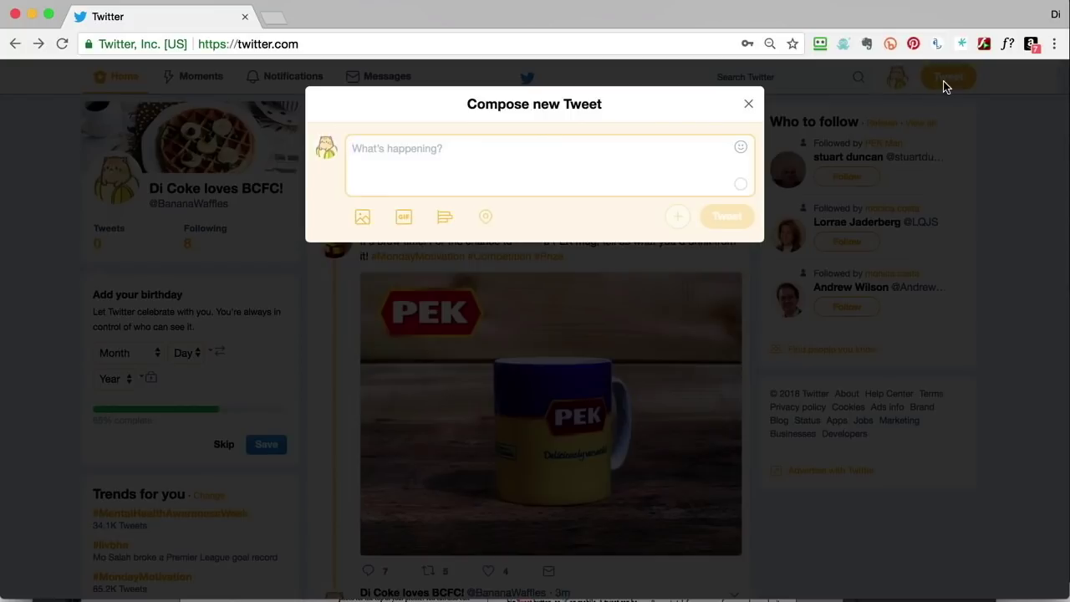
text(Hello)
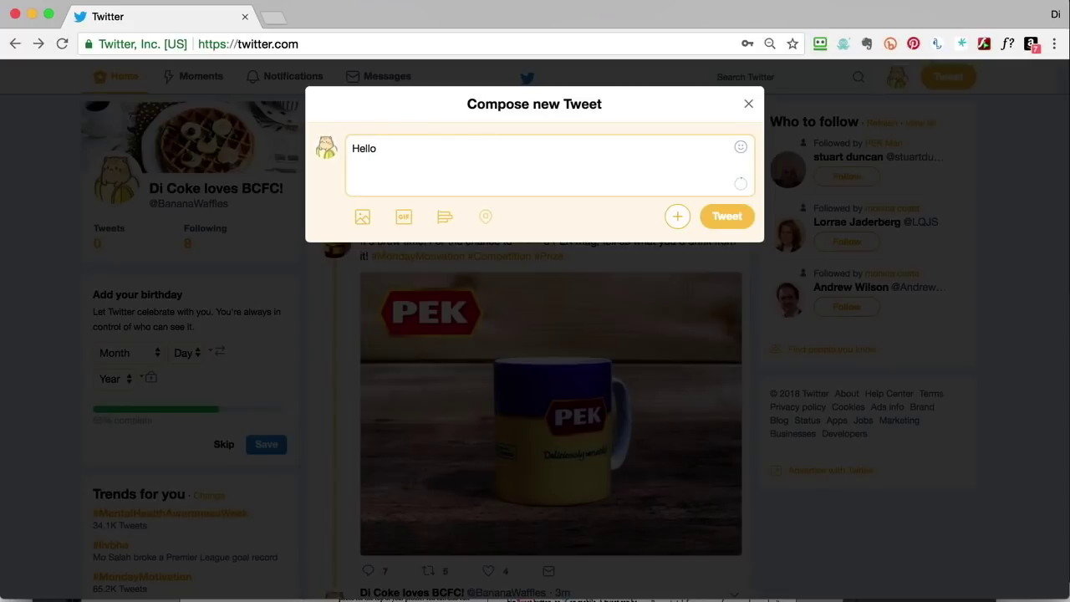
text(@Super)
text(LuckyDi, I'm new to Twitter!)
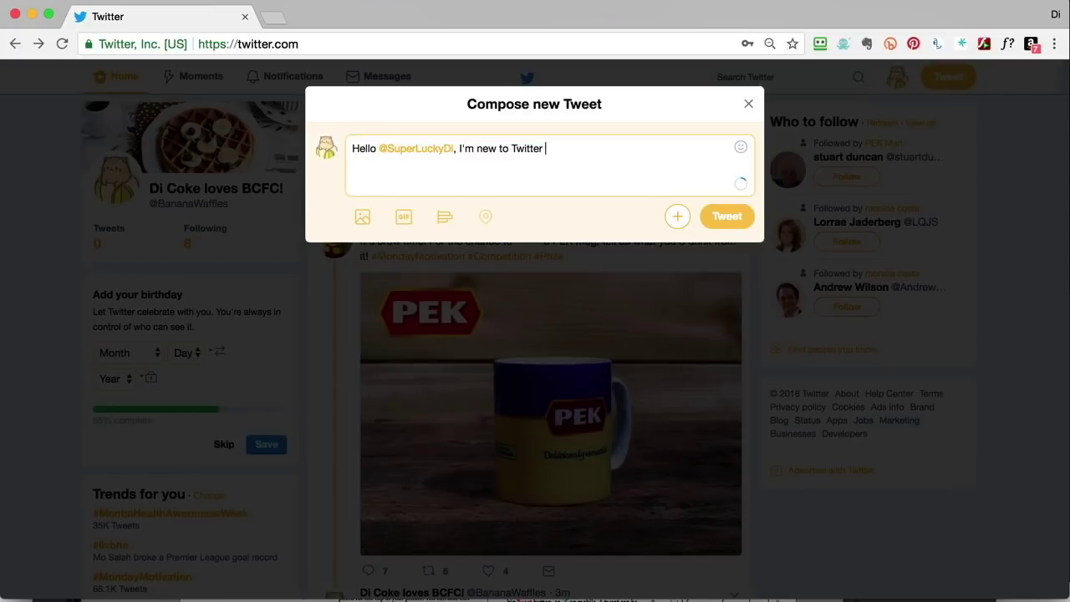
click(739, 151)
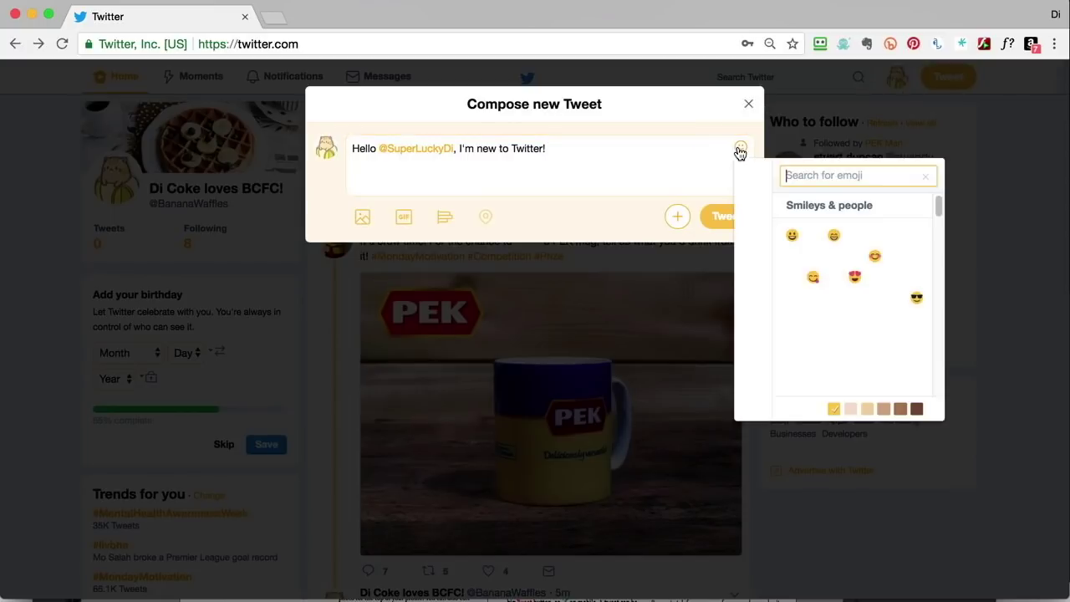
click(793, 237)
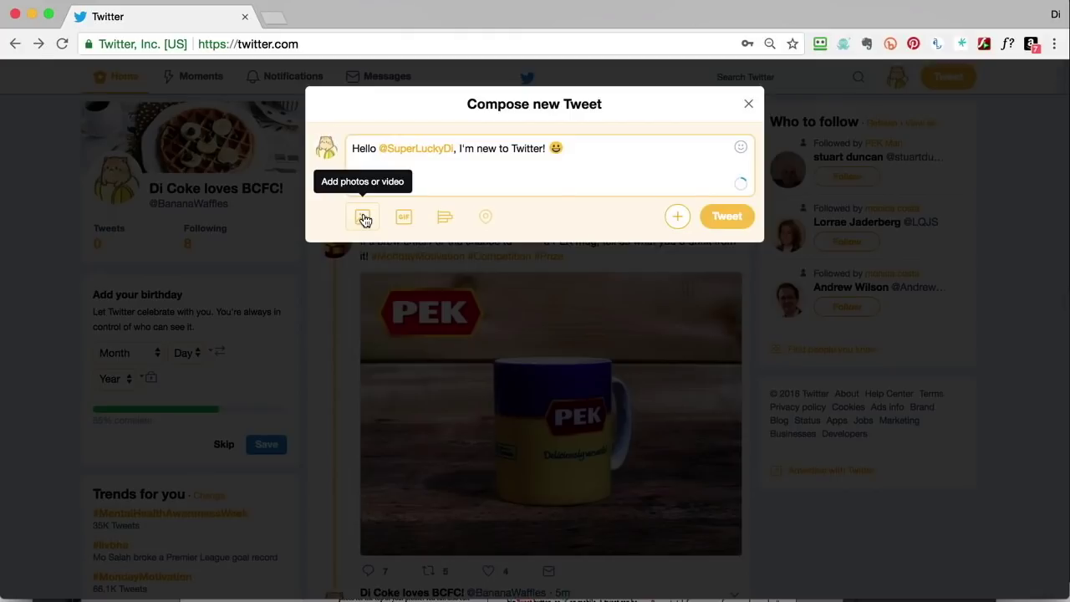
- Open and cancel the photo picker, then bring up GIF search
click(364, 219)
click(925, 496)
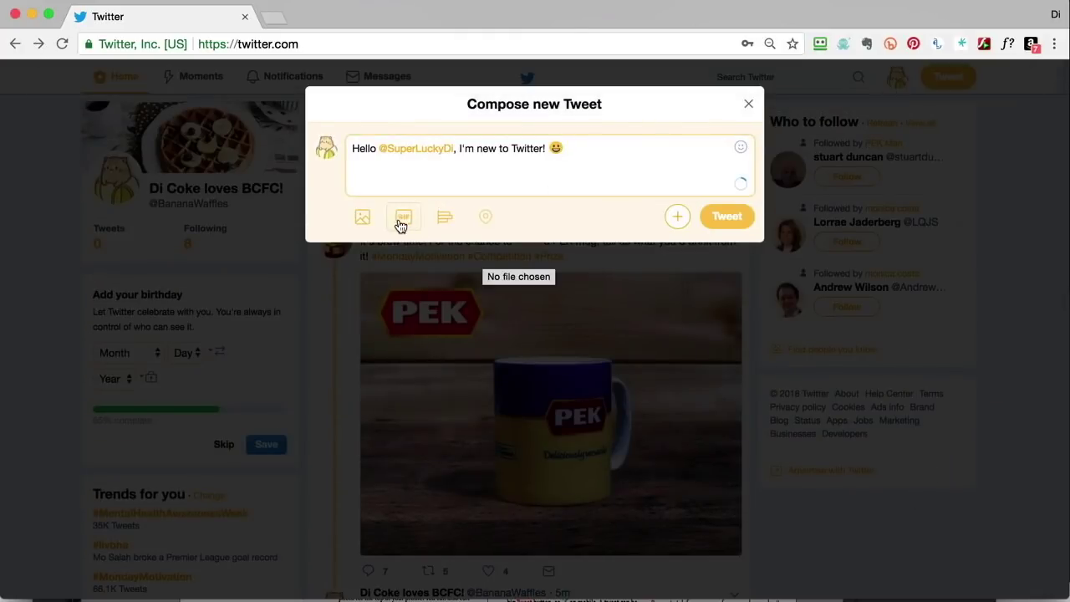
click(400, 221)
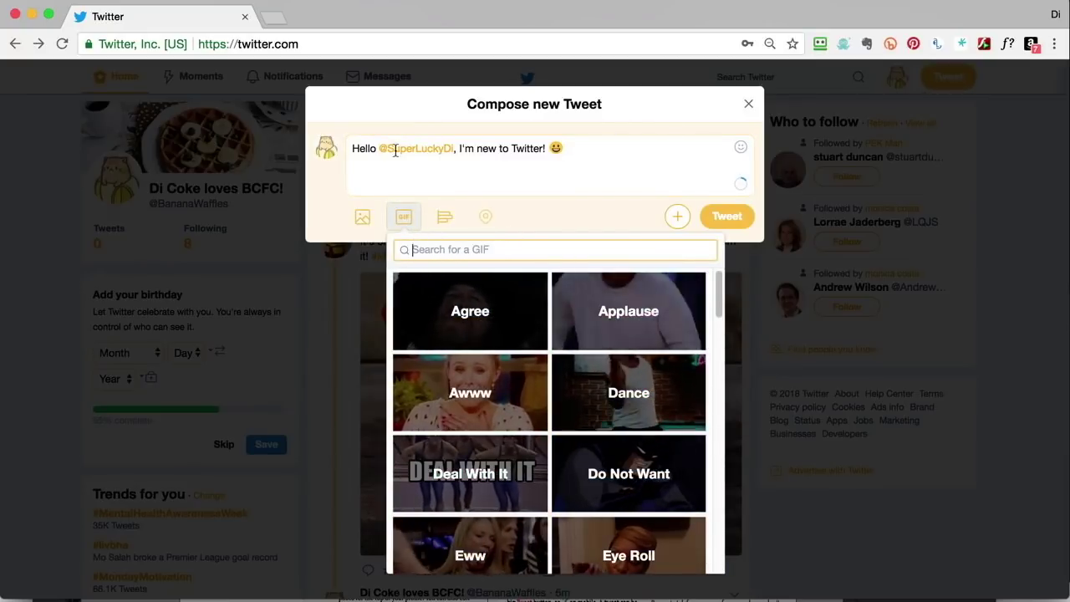
- Attach the 'HELLO?' banana GIF, delete the stray gibberish line, and post the greeting tweet
text(hello banana)
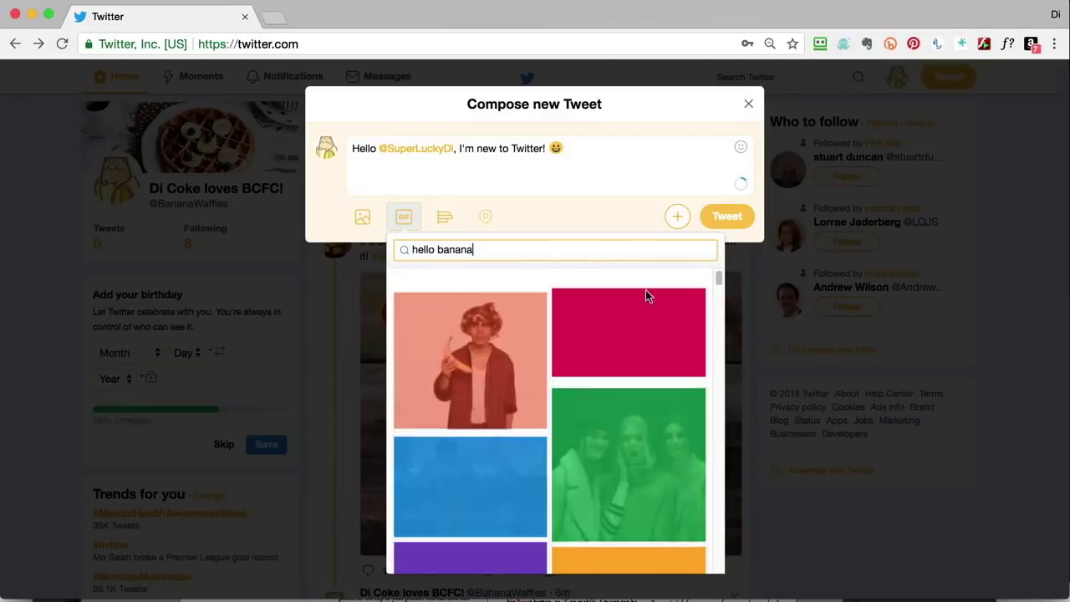
click(484, 339)
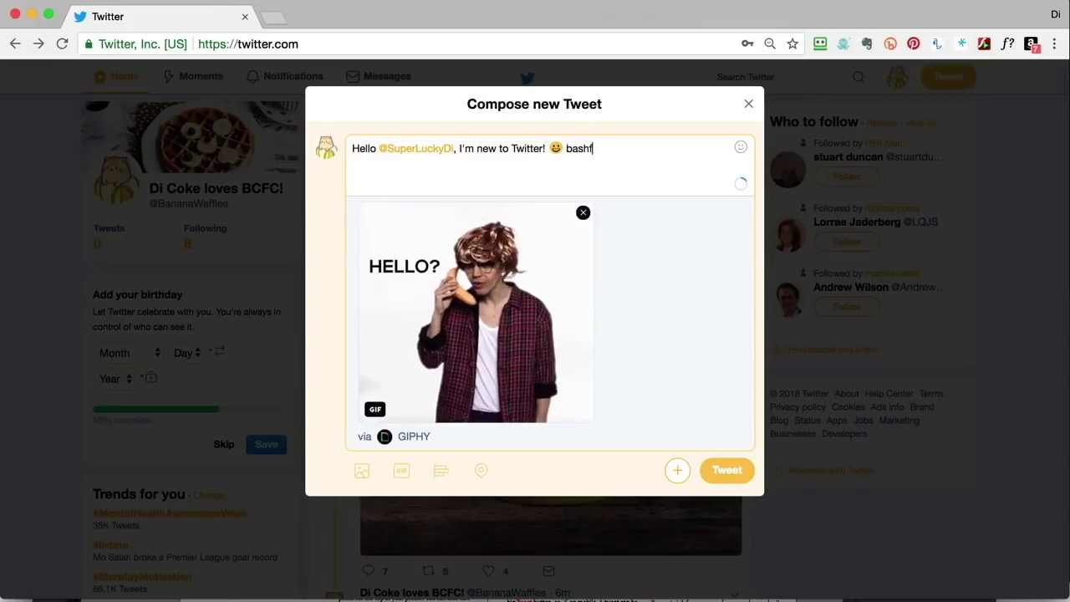
text(uesutnmfvxnvmxbbvxcnvmbcxvbcxn)
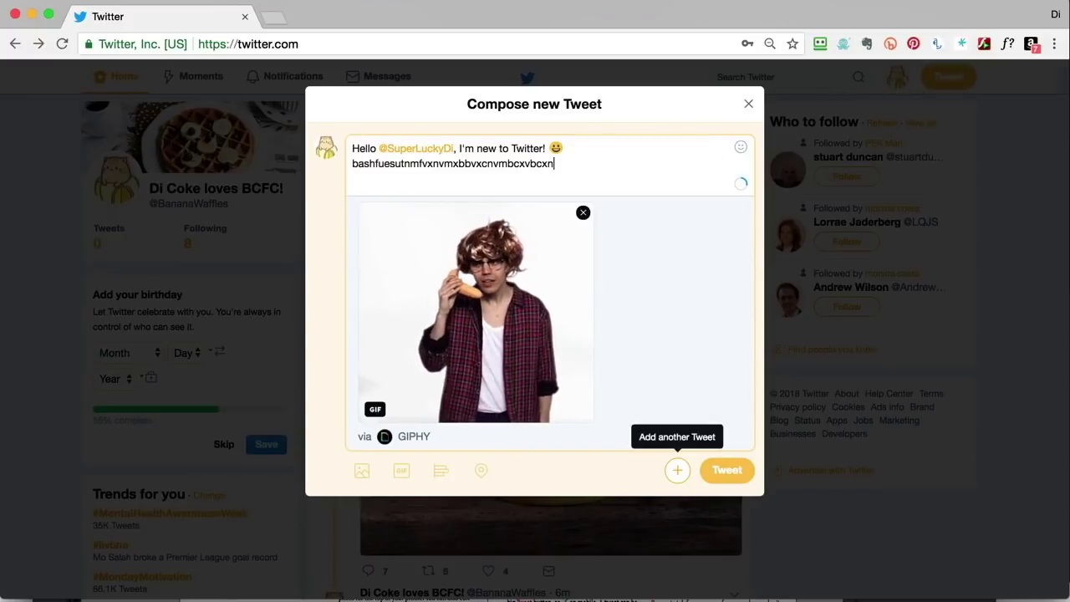
drag(555, 164, 354, 168)
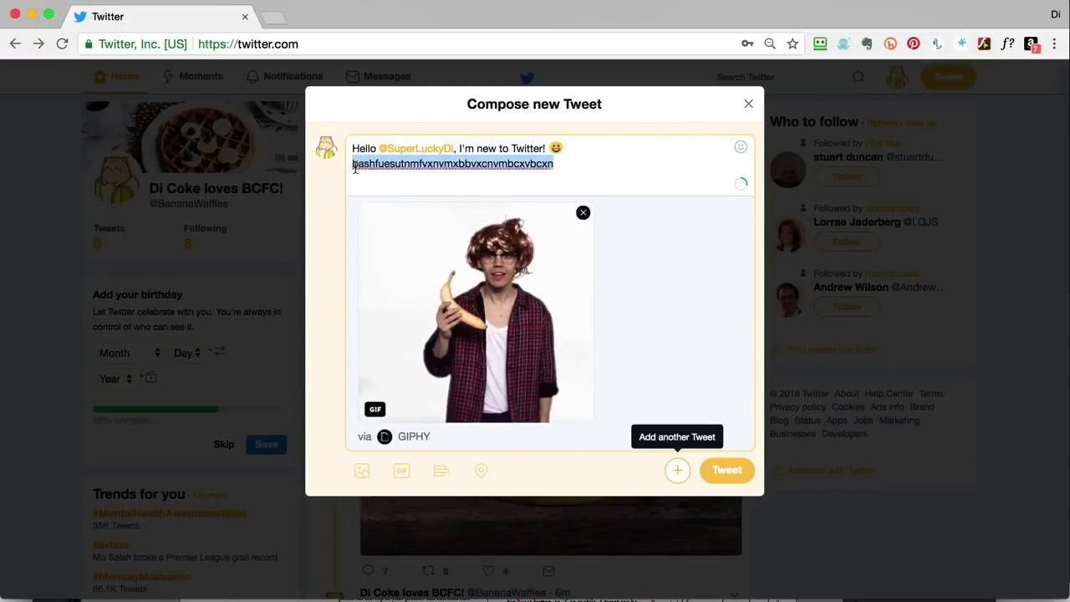
key(BackSpace)
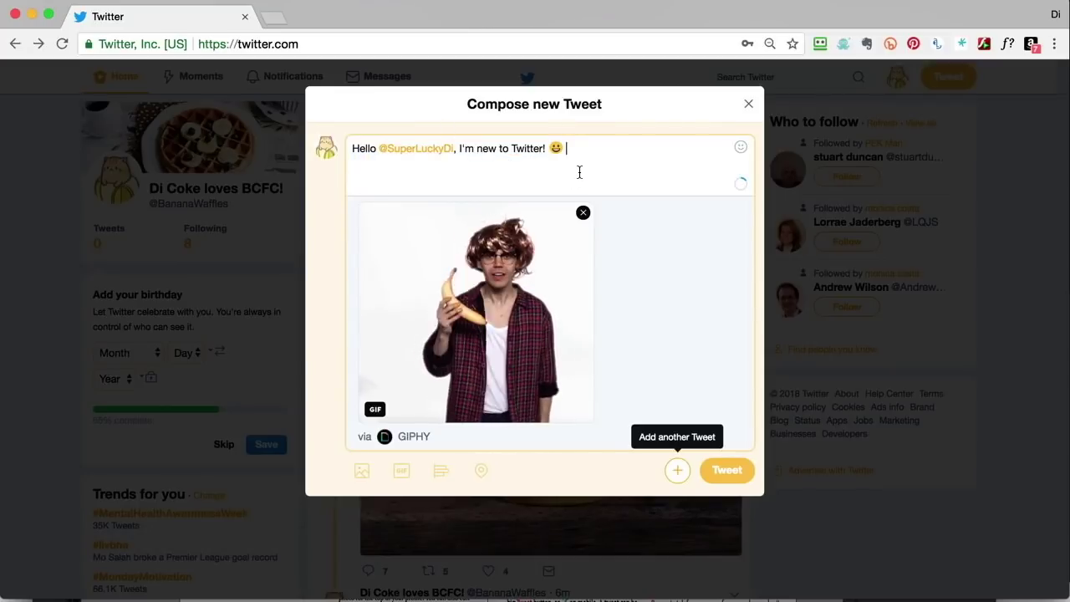
click(730, 471)
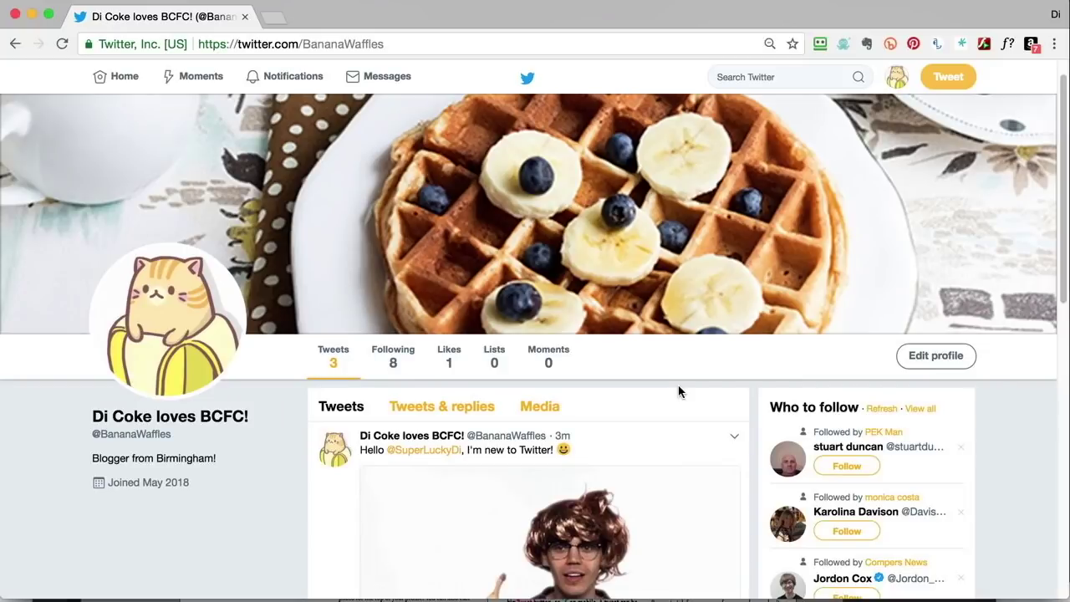
- Show the profile's Tweets & replies and find the tea reply under PEK Man's mug competition tweet
scroll(688, 392, down, 3)
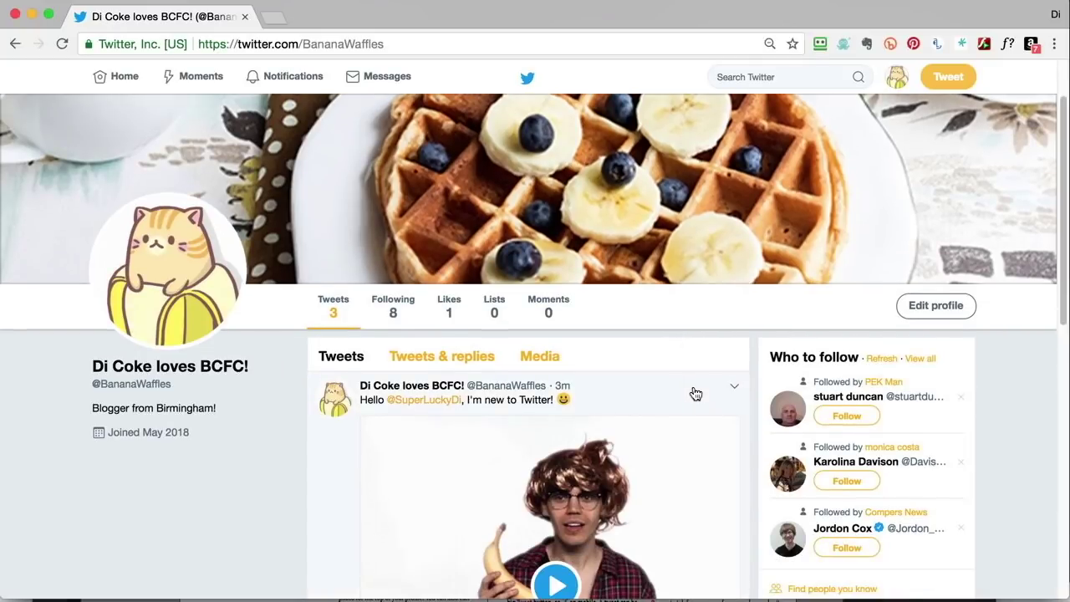
scroll(708, 405, down, 3)
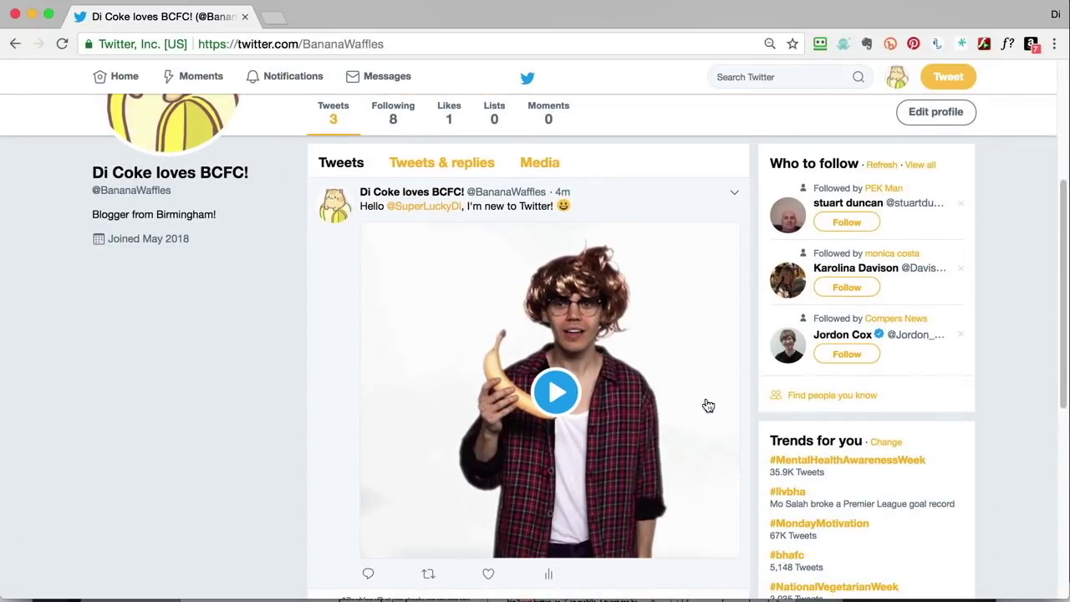
scroll(708, 406, down, 5)
scroll(707, 405, down, 3)
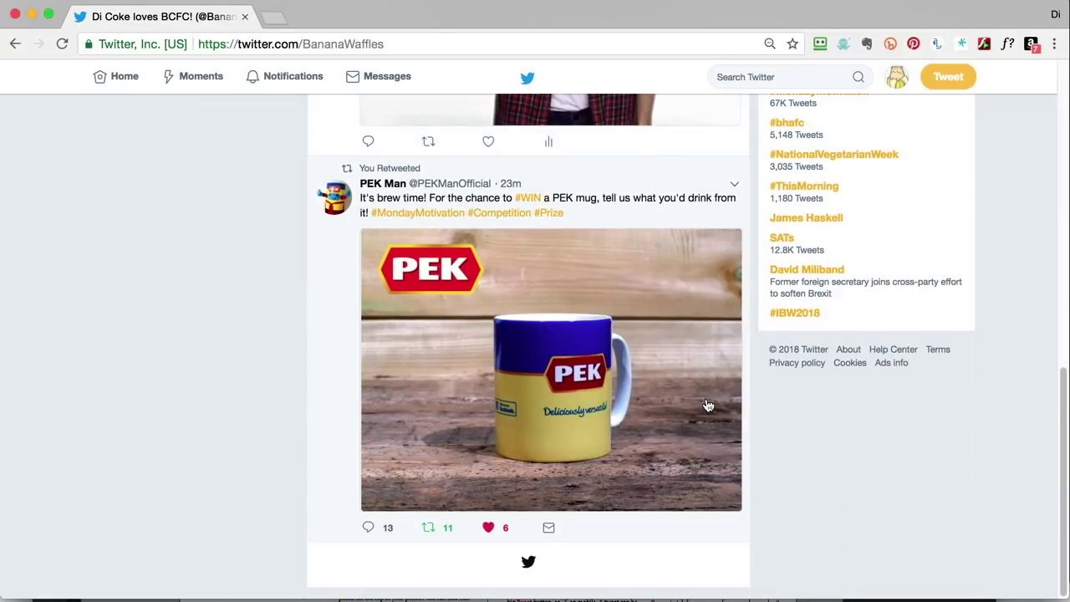
scroll(708, 406, up, 10)
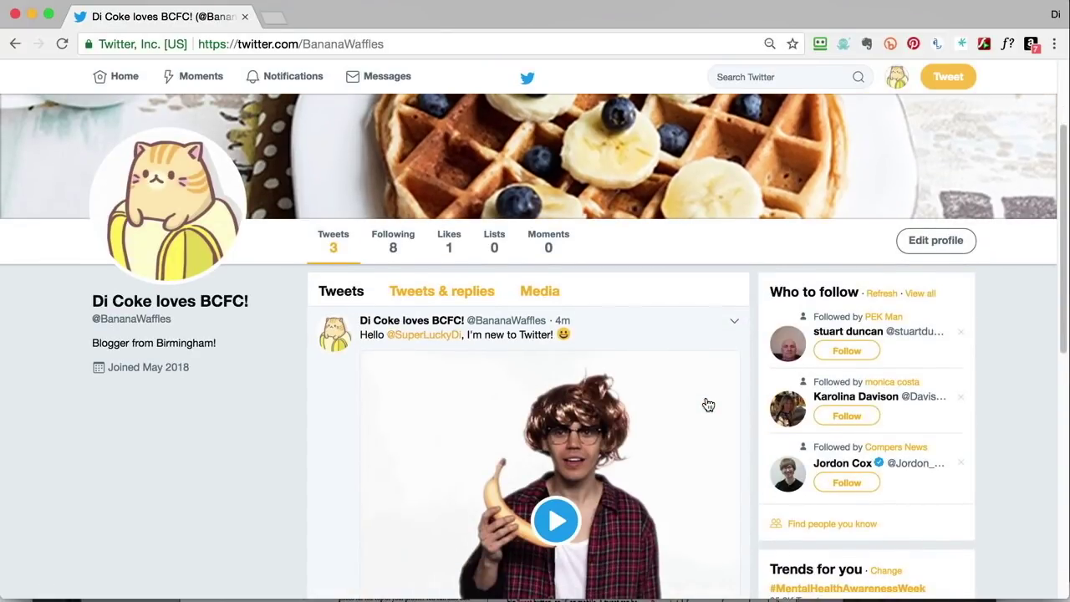
scroll(708, 405, down, 1)
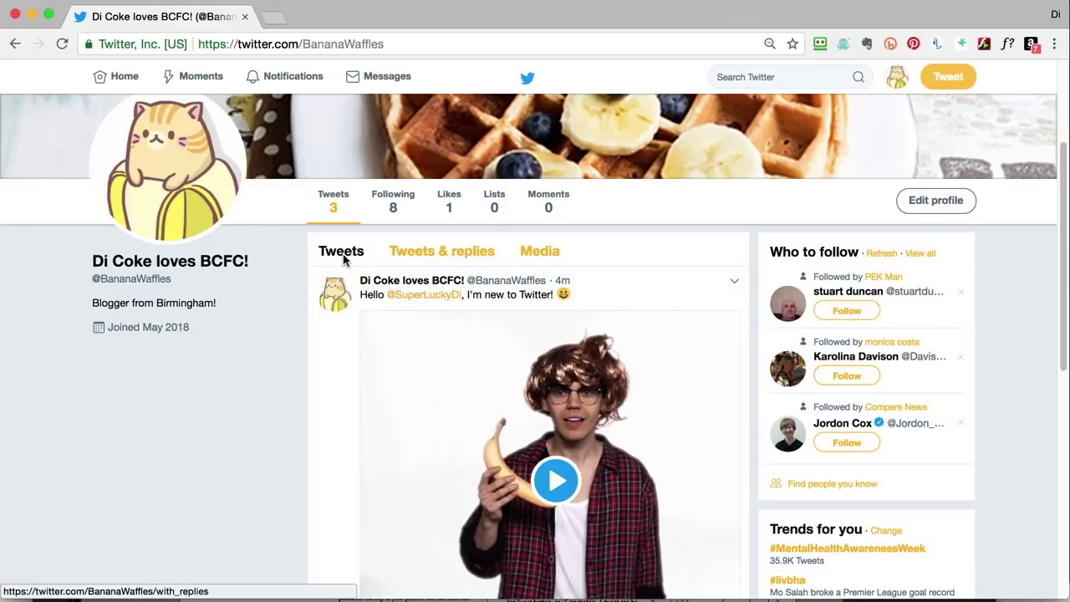
click(423, 252)
scroll(681, 446, down, 5)
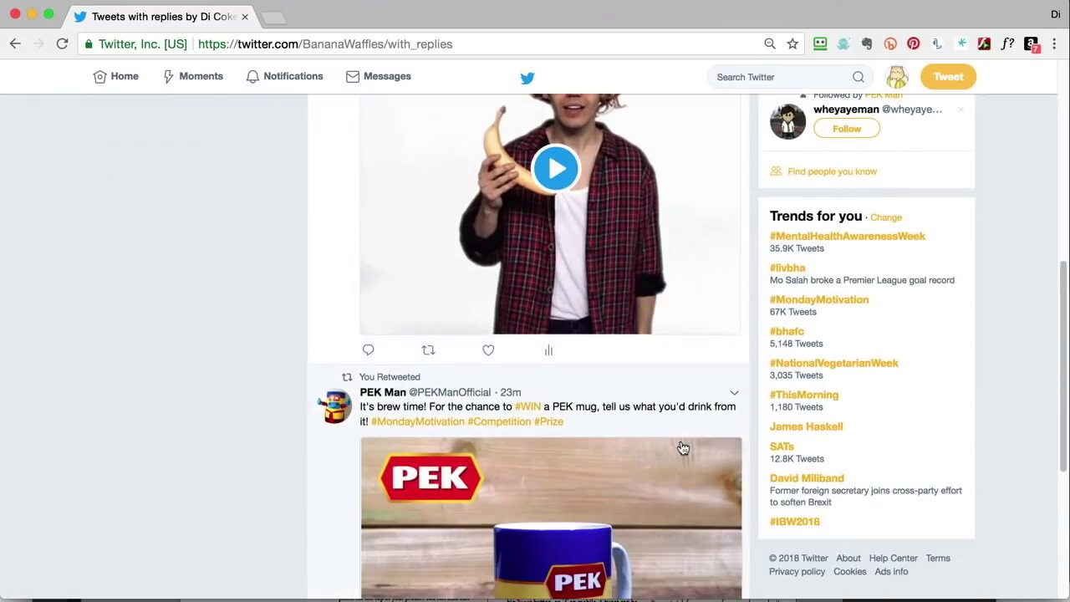
scroll(681, 447, down, 4)
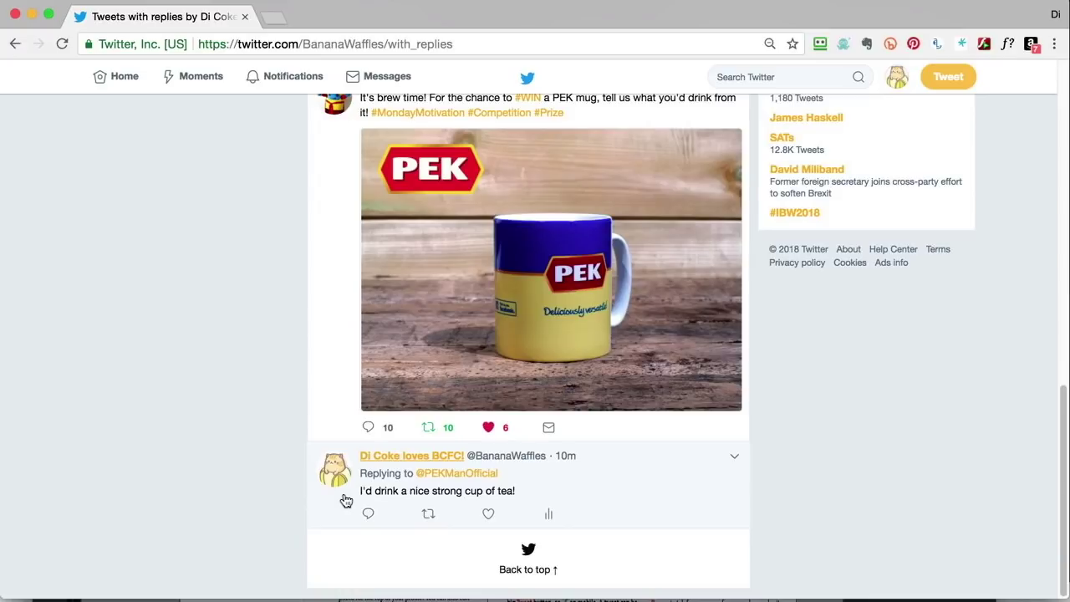
scroll(696, 235, up, 15)
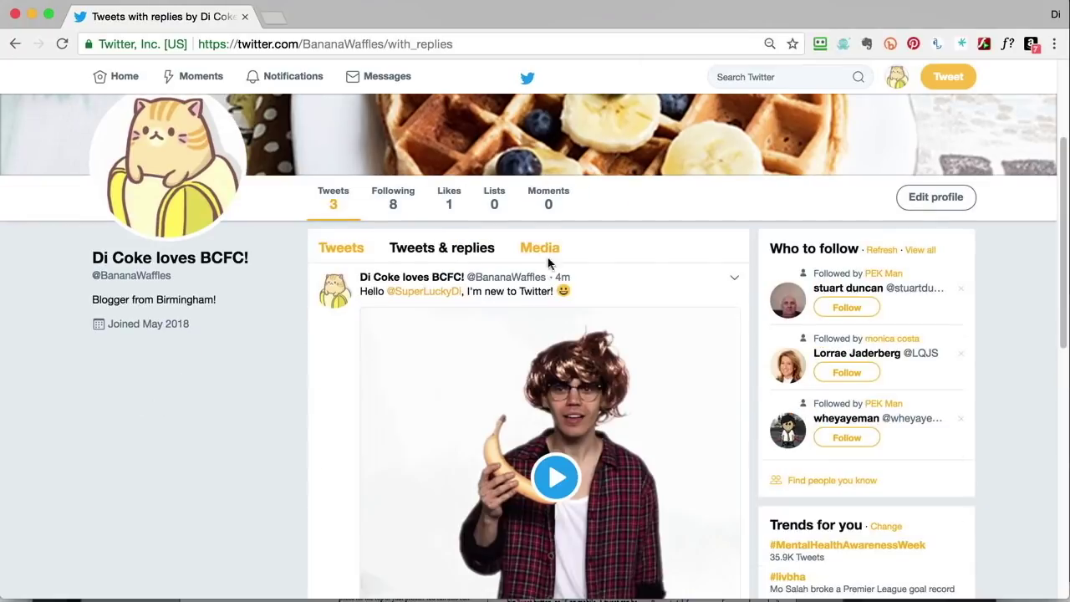
- Browse the profile's Media, Tweets and Tweets & replies lists
click(539, 249)
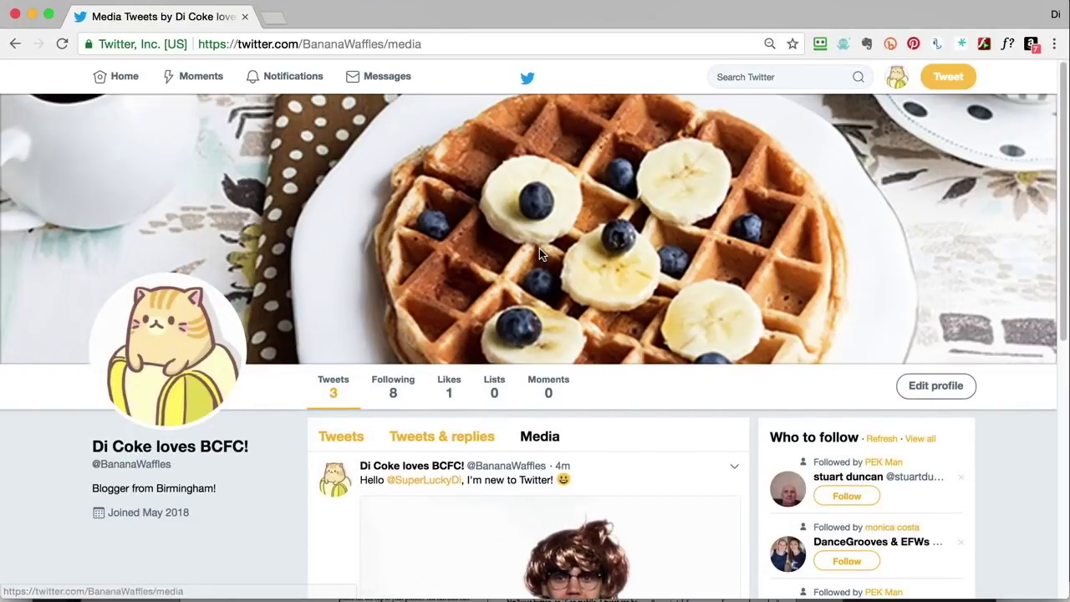
scroll(678, 451, down, 1)
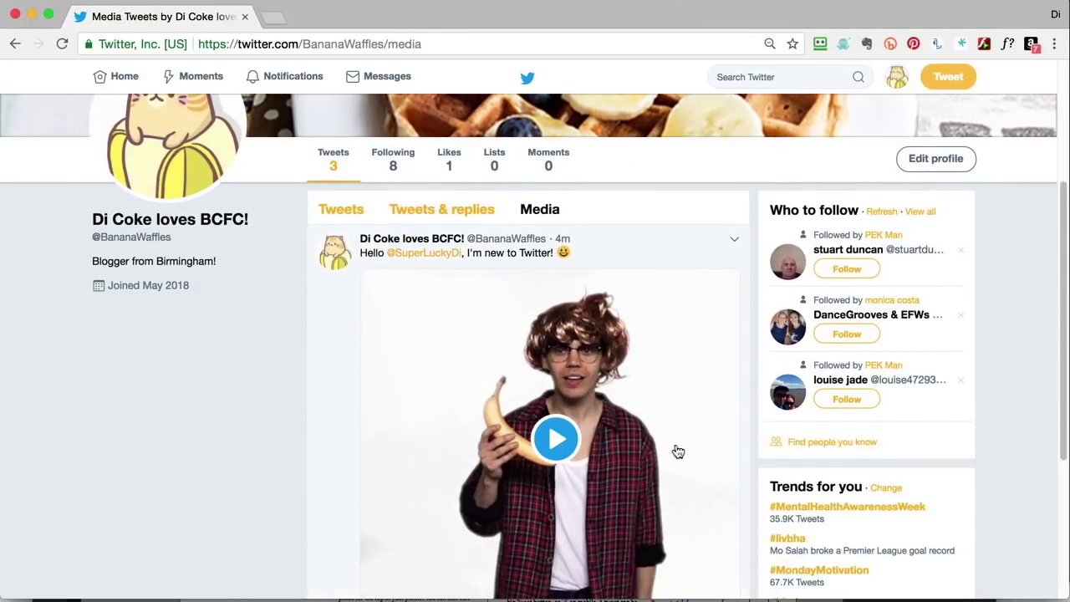
scroll(678, 451, up, 1)
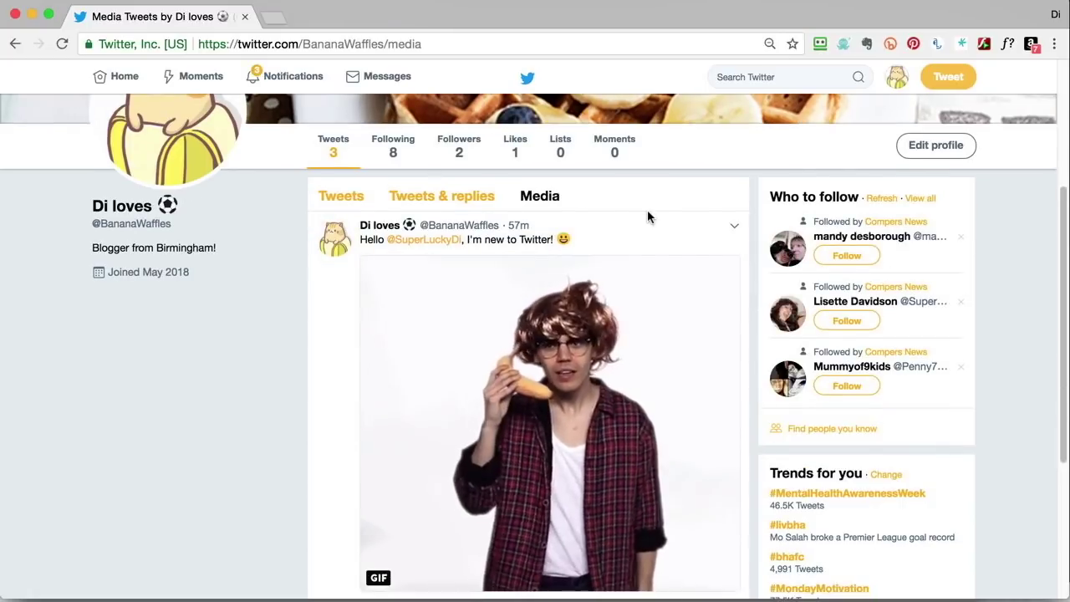
click(352, 204)
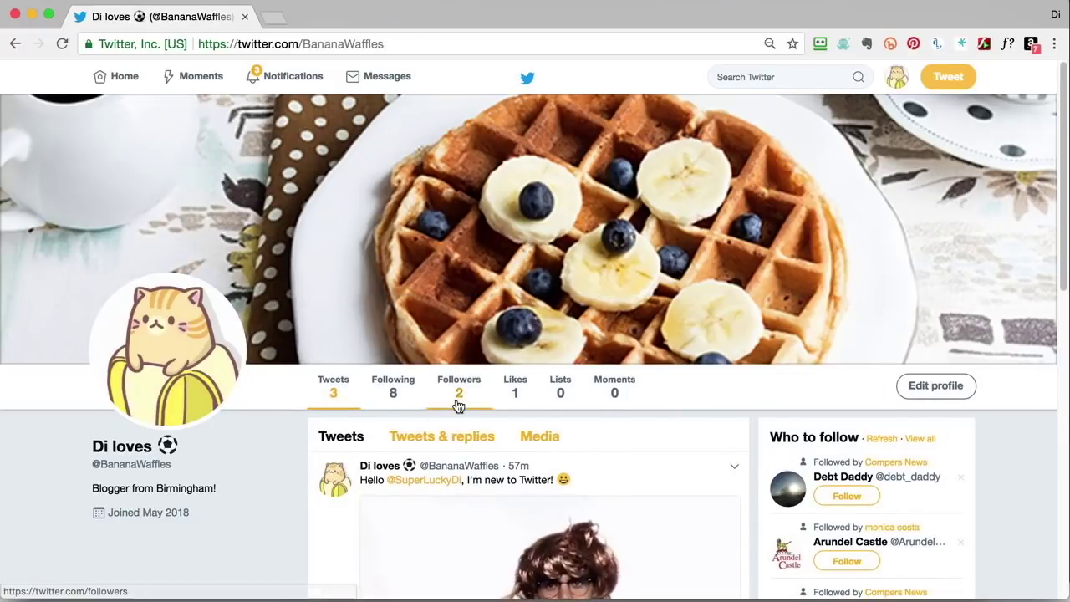
scroll(392, 351, down, 3)
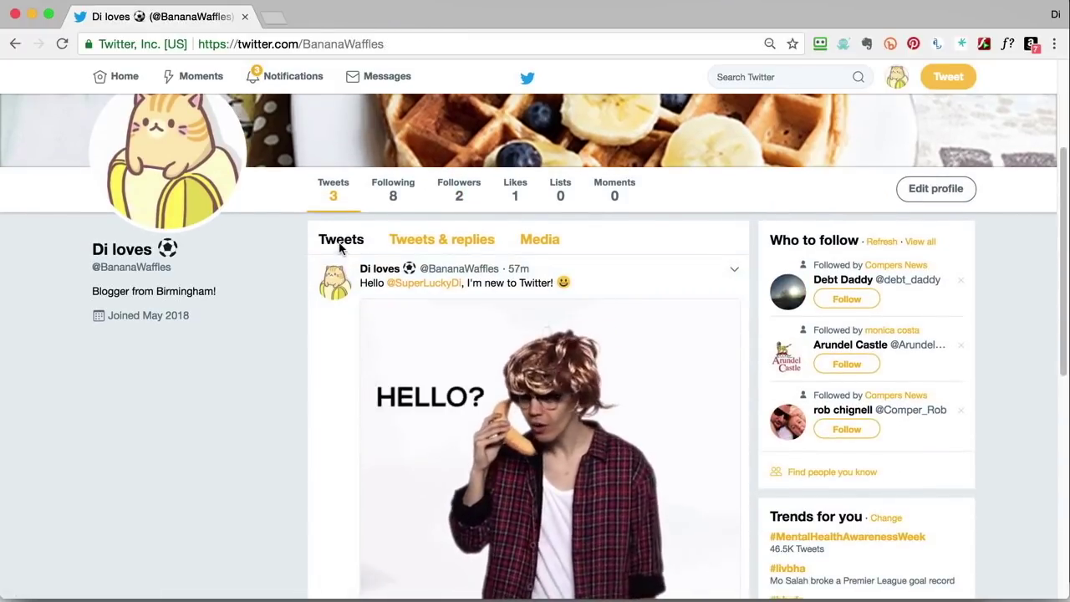
click(418, 241)
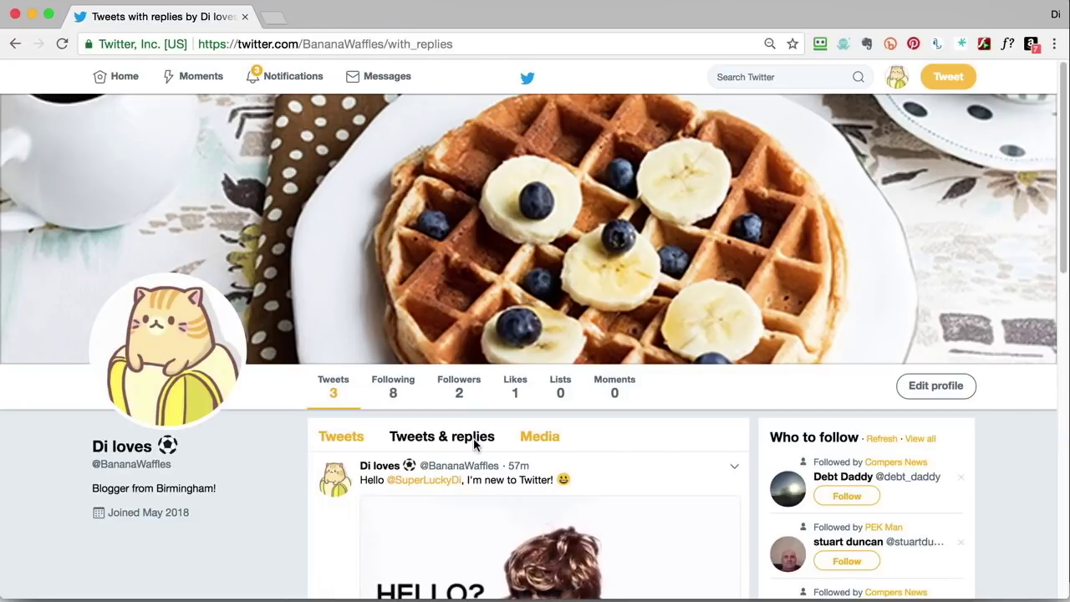
scroll(616, 422, down, 3)
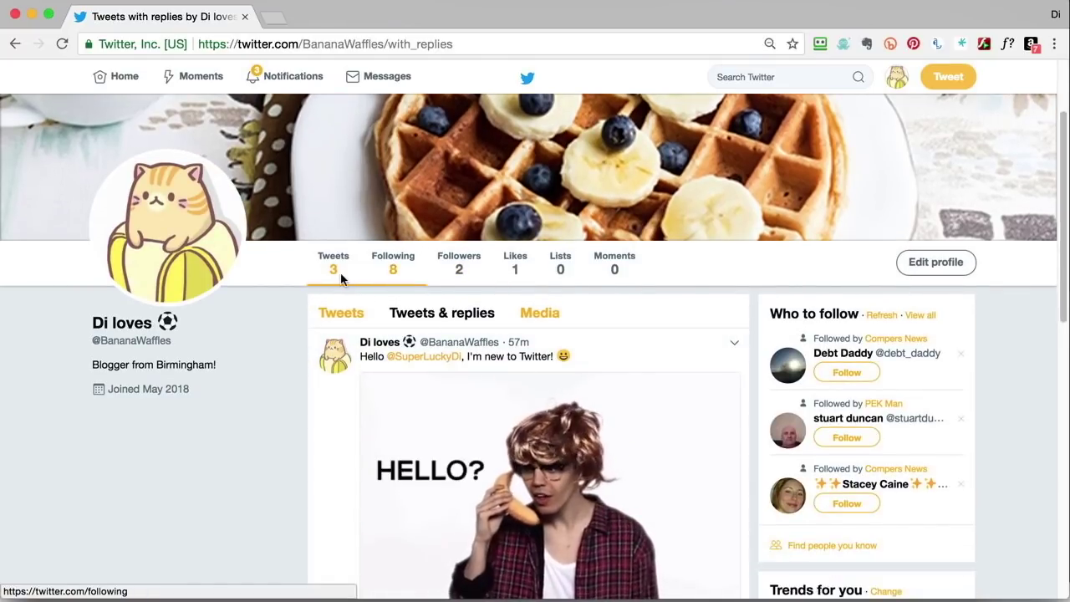
- View the profile's followed accounts, its followers and its liked tweets
click(396, 270)
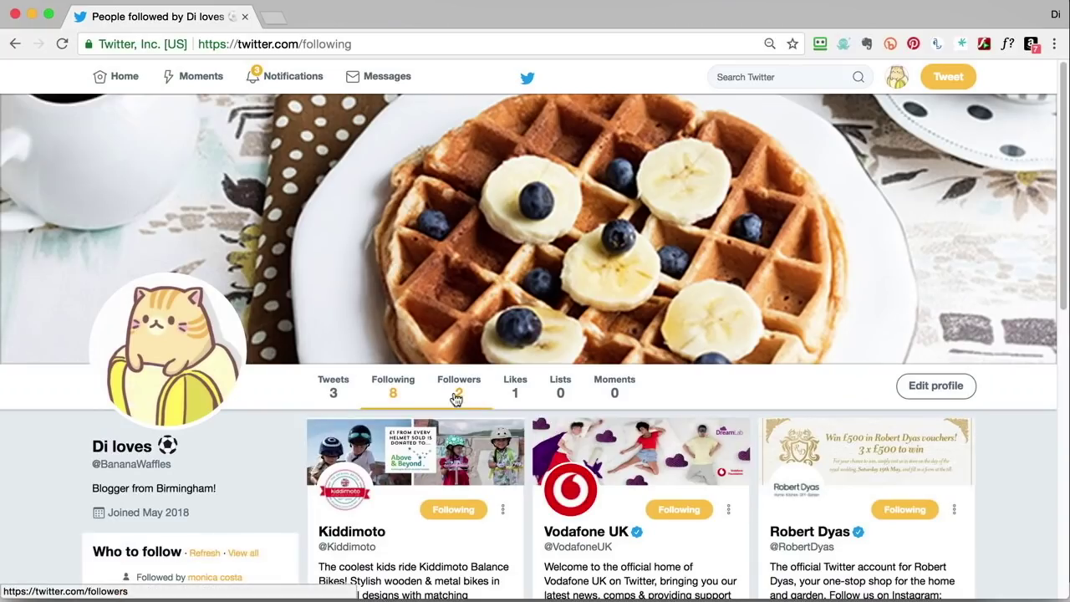
click(455, 397)
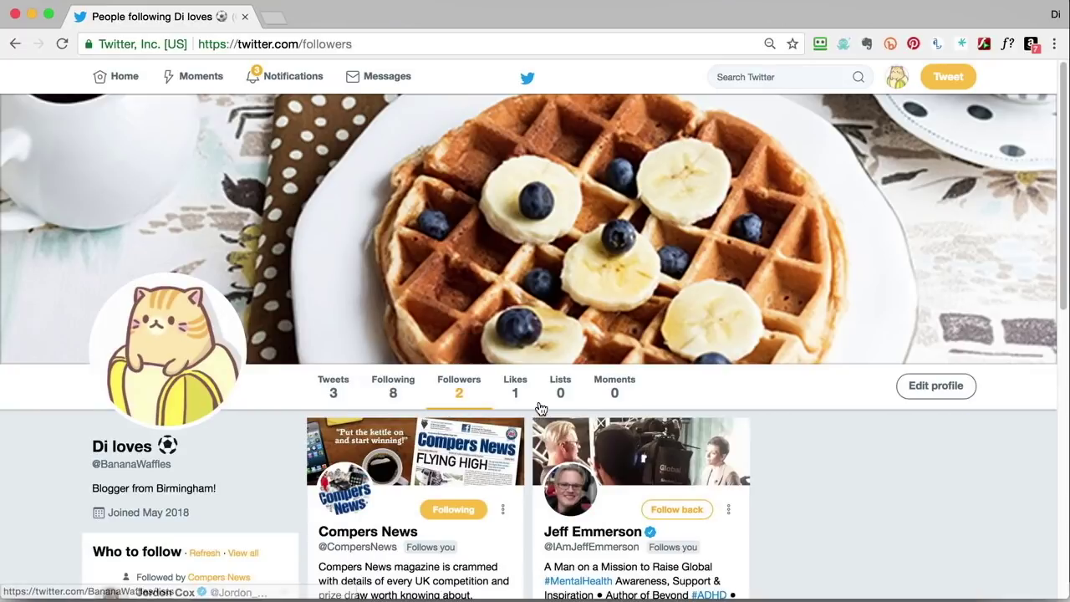
click(518, 385)
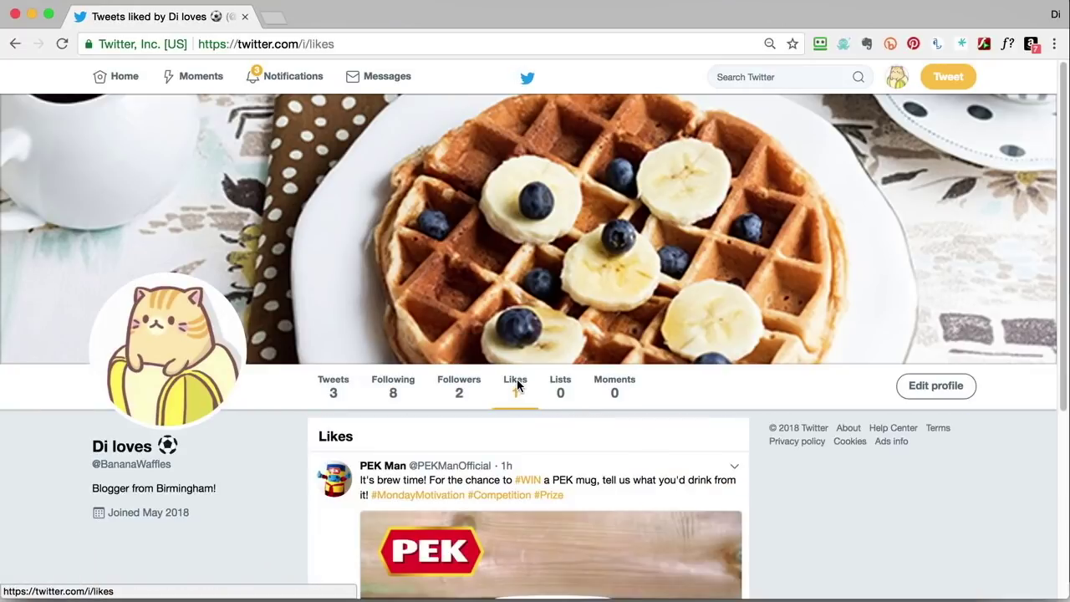
scroll(735, 476, down, 5)
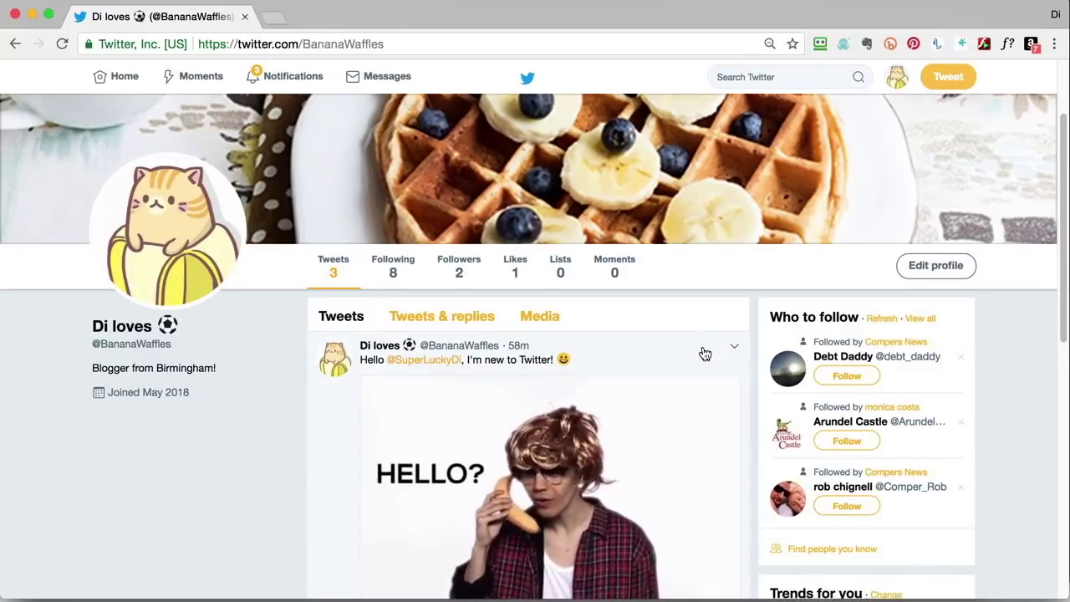
scroll(709, 347, down, 3)
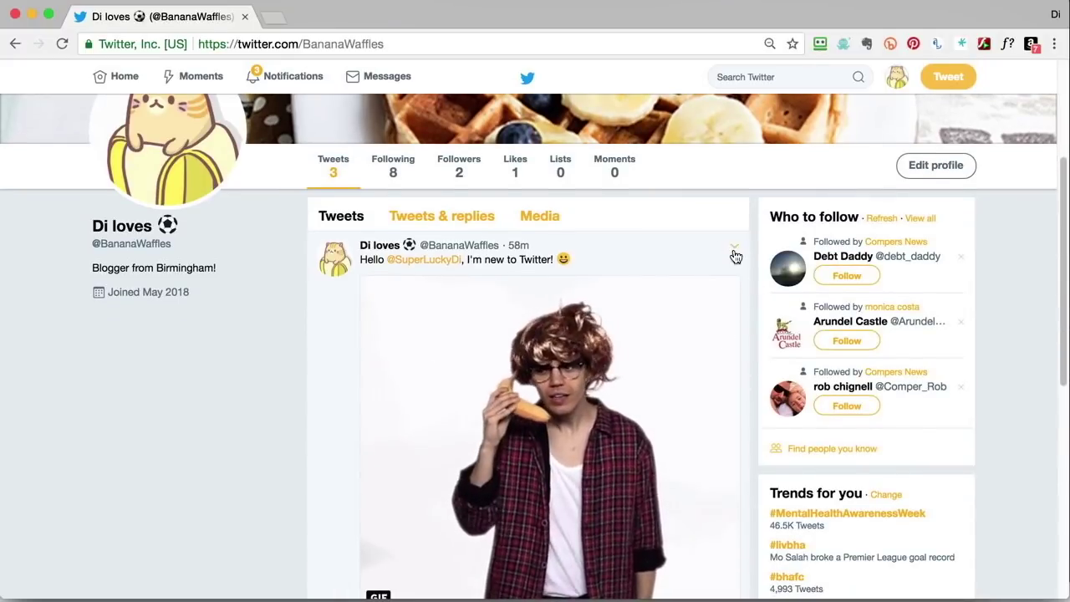
click(733, 251)
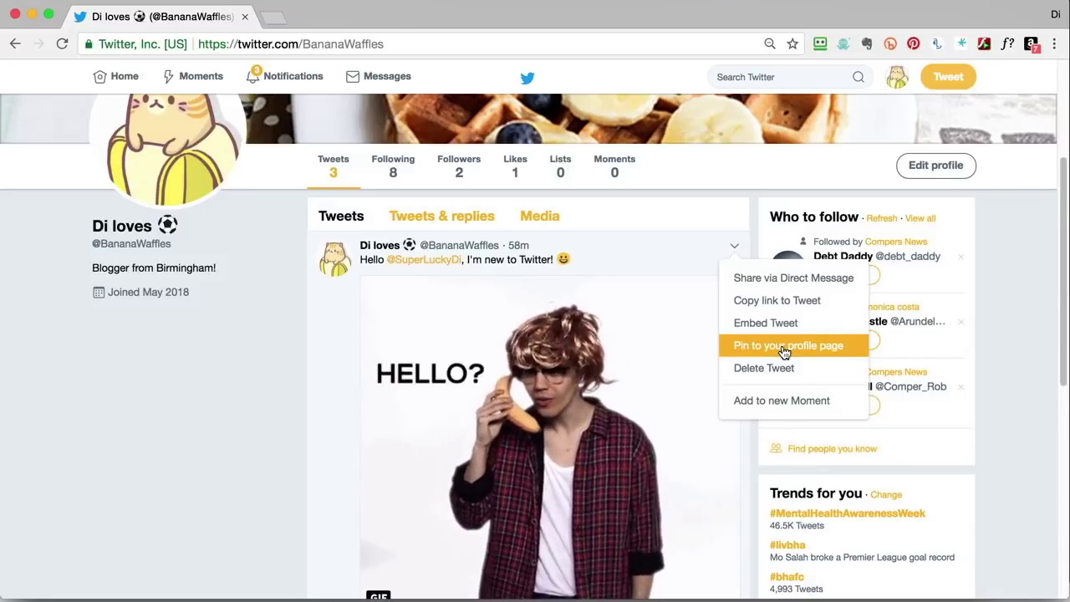
click(784, 349)
click(698, 367)
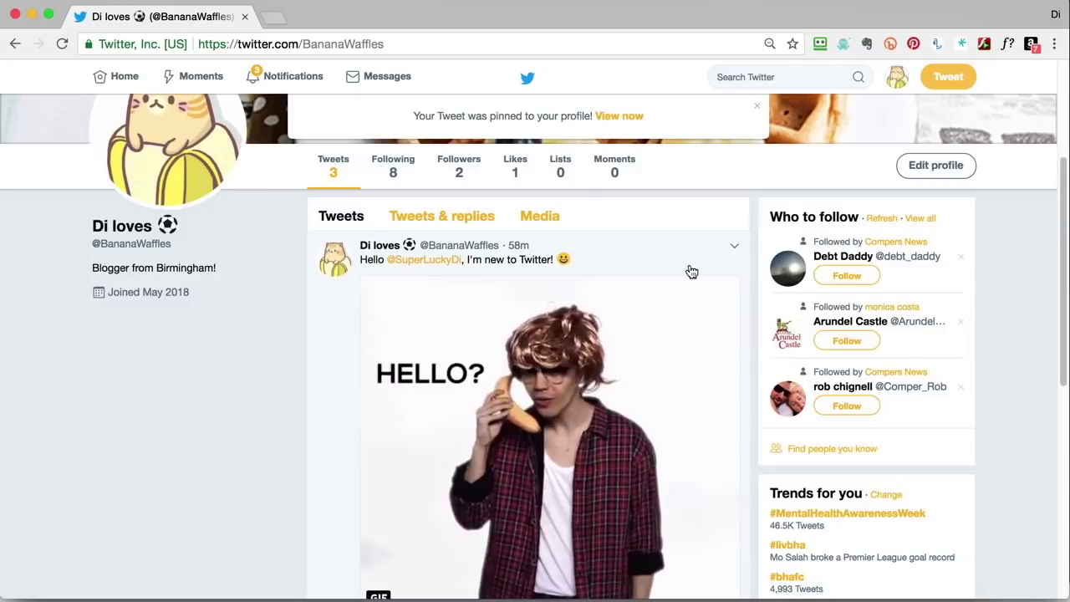
scroll(669, 284, down, 3)
scroll(675, 304, up, 2)
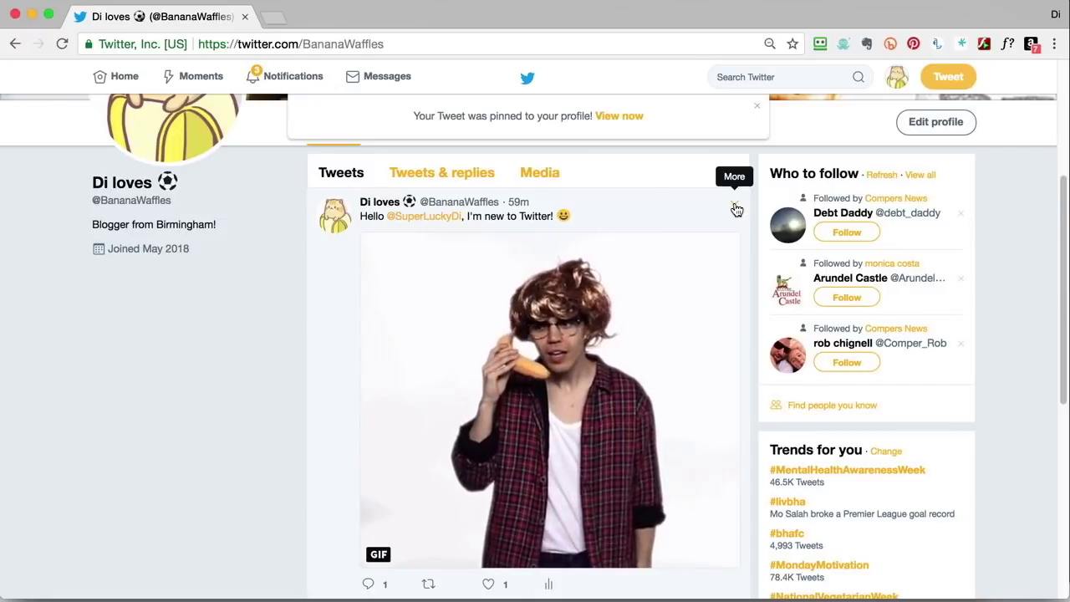
click(734, 204)
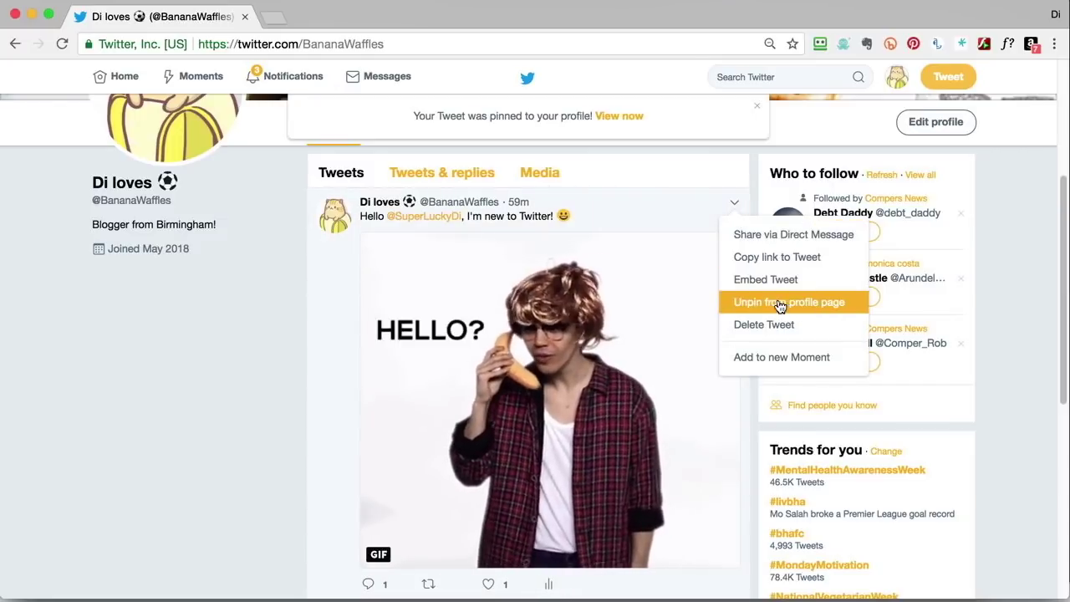
click(779, 303)
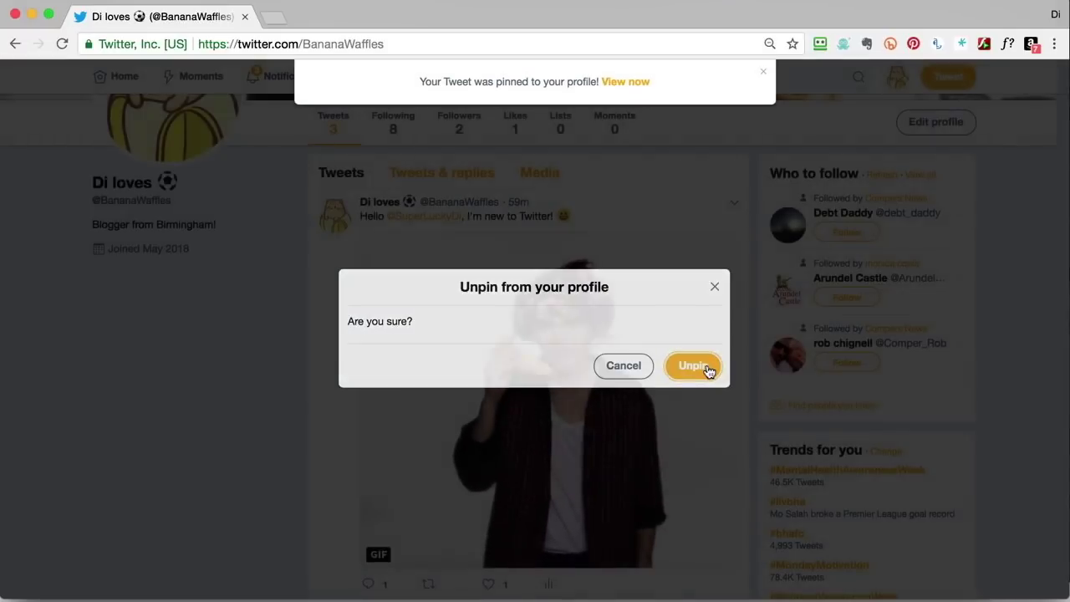
click(693, 366)
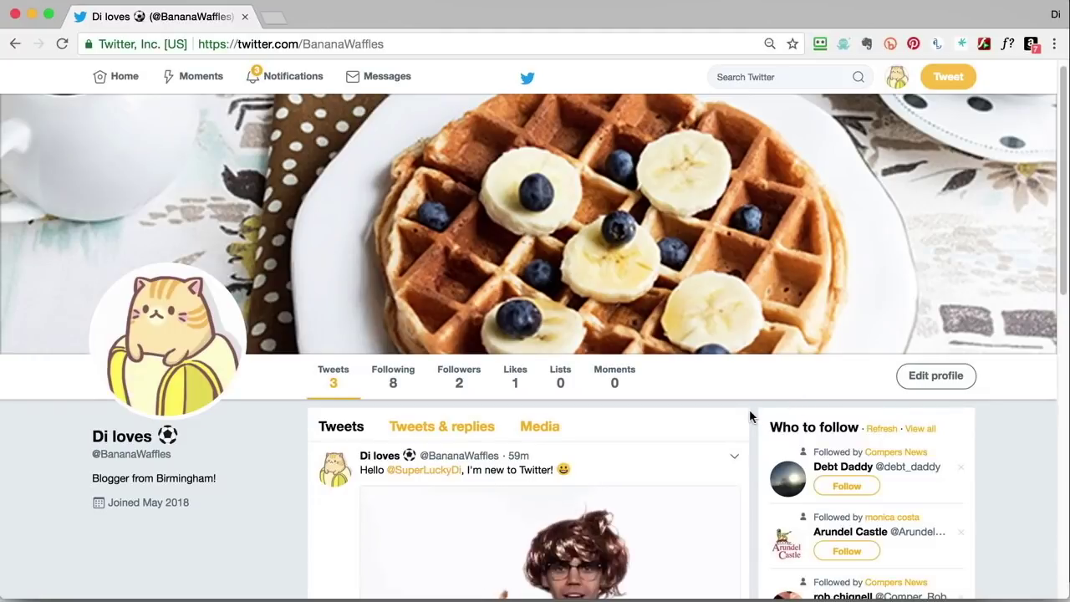
click(272, 78)
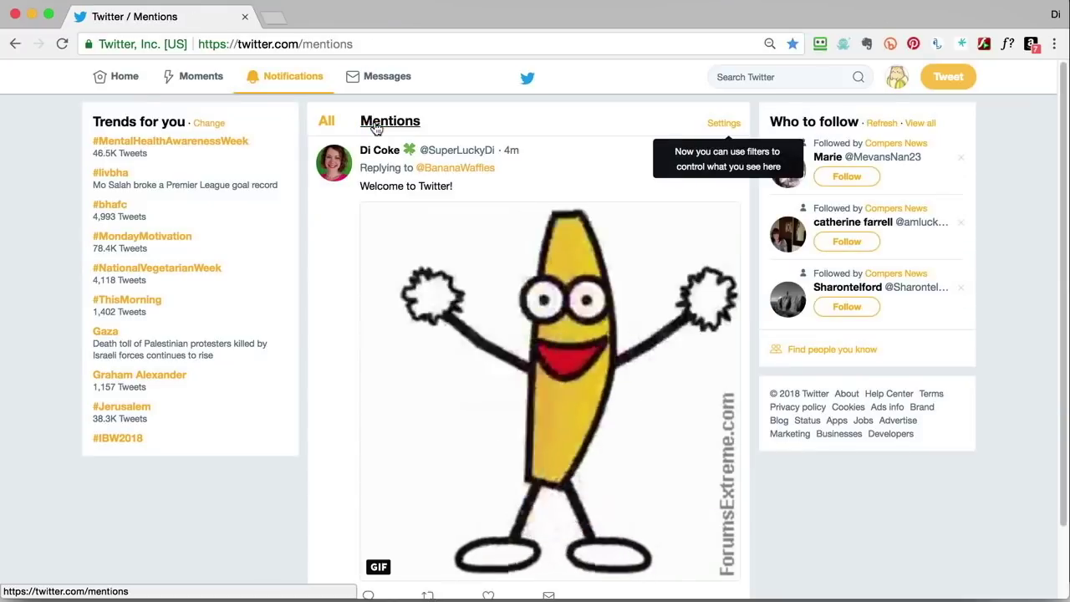
scroll(627, 376, down, 2)
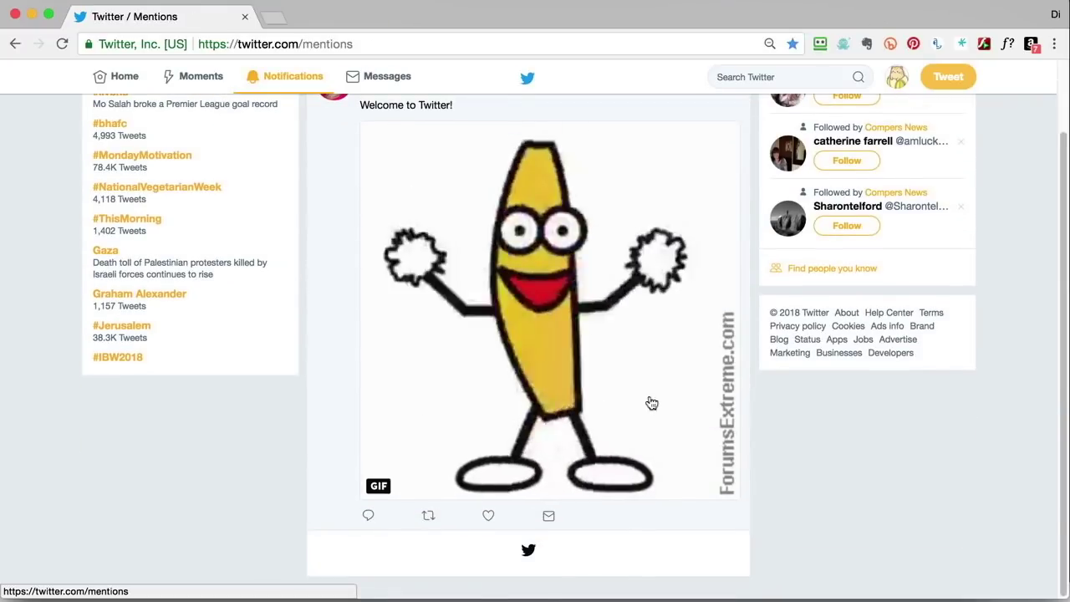
scroll(652, 394, up, 2)
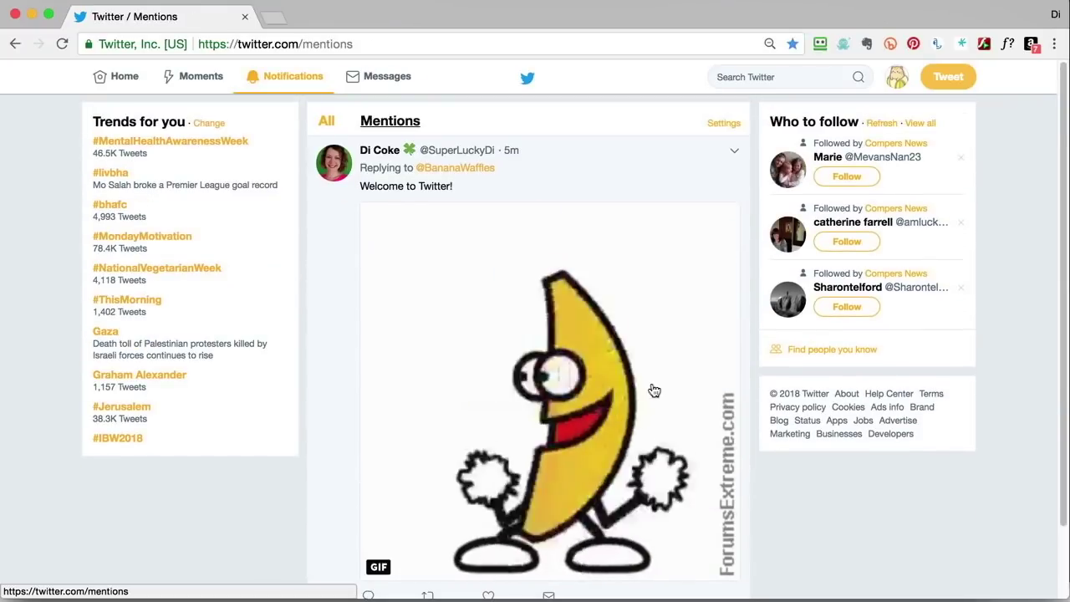
click(325, 122)
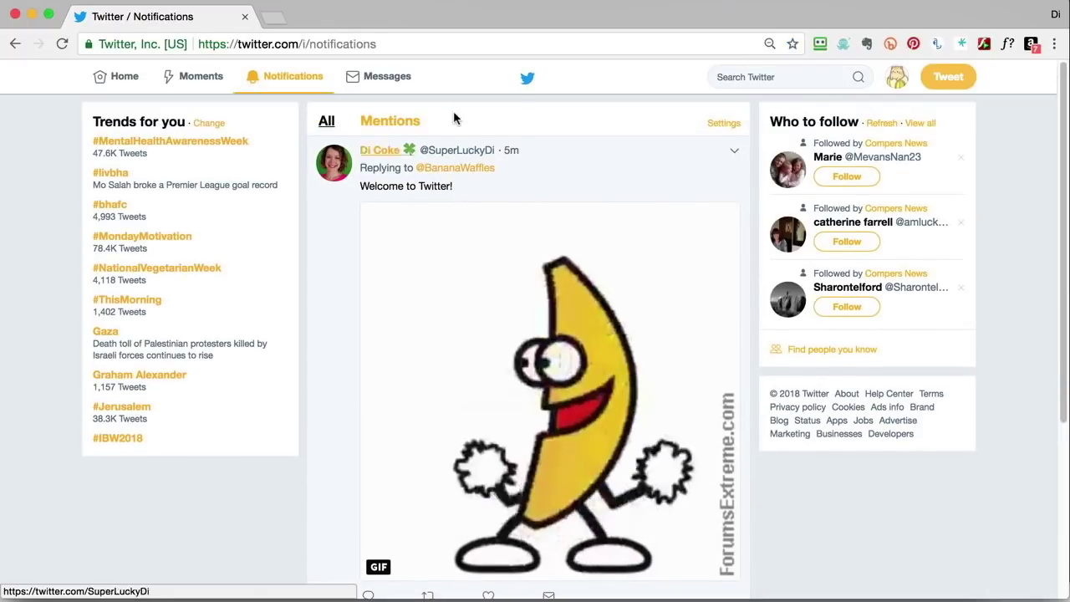
click(396, 125)
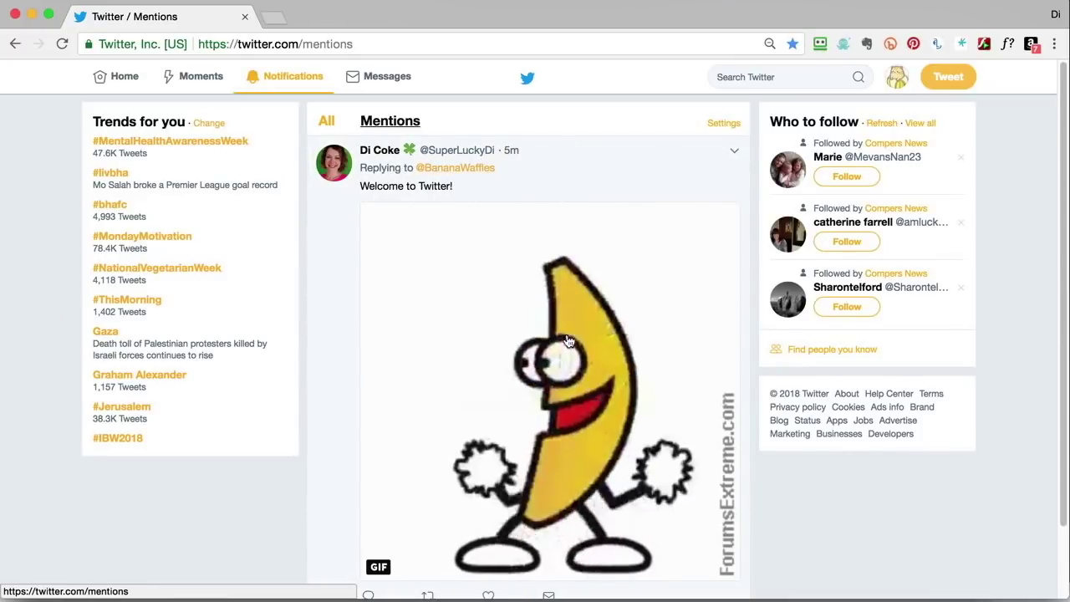
scroll(566, 349, down, 2)
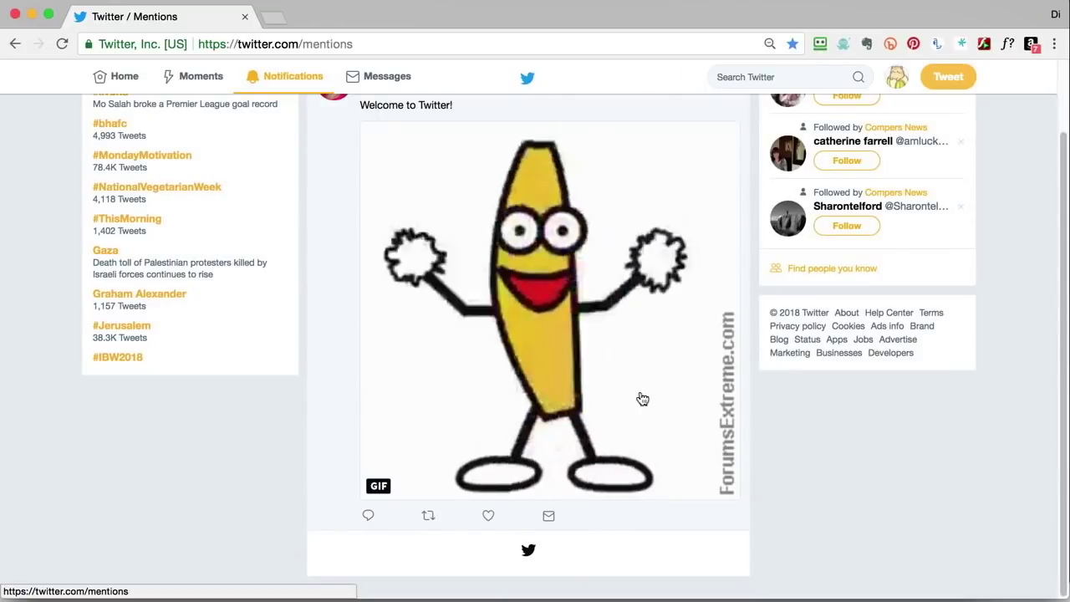
scroll(644, 399, up, 2)
scroll(645, 398, down, 2)
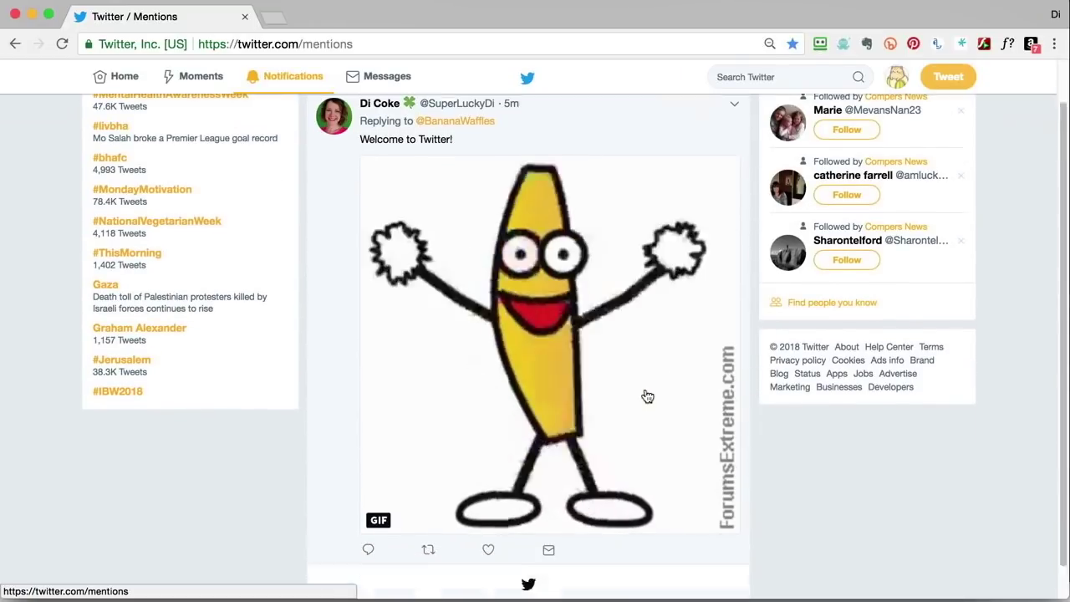
click(368, 516)
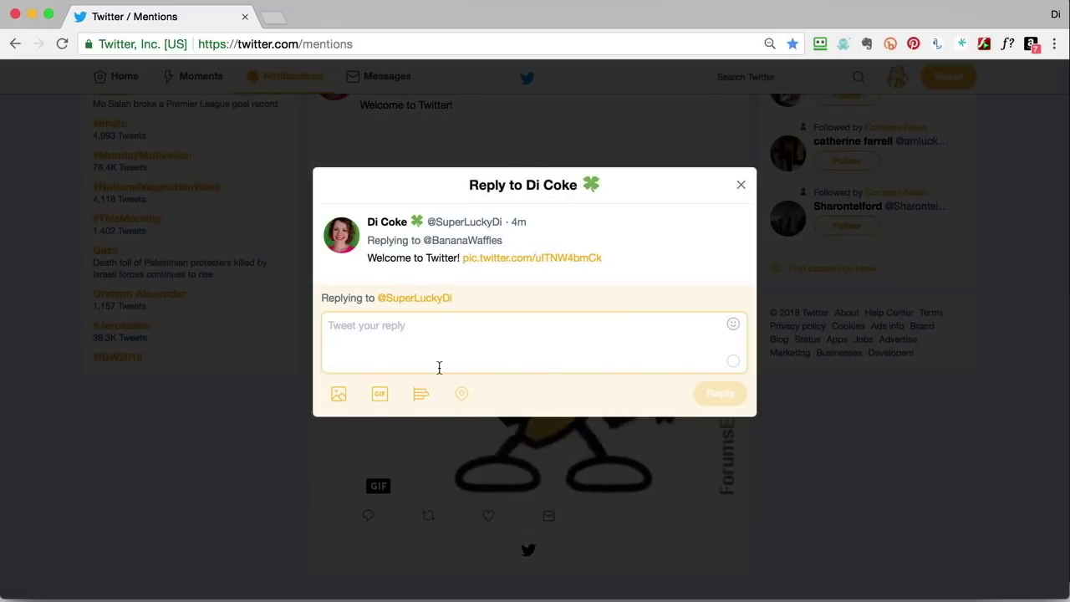
click(740, 185)
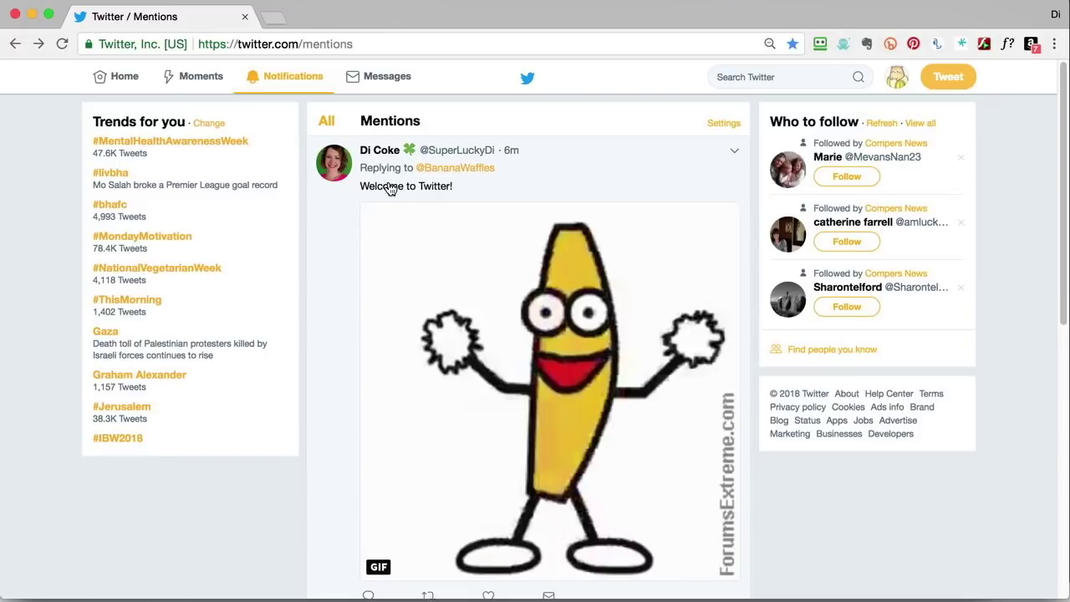
- Open the welcome mention's conversation and scroll up to its parent hello tweet
click(388, 186)
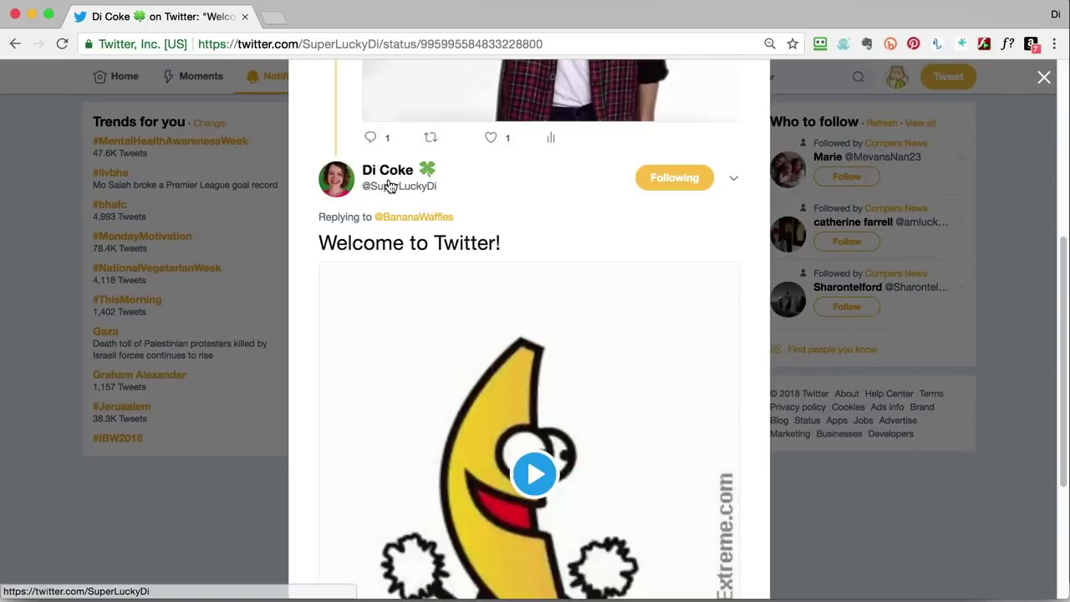
scroll(738, 209, up, 5)
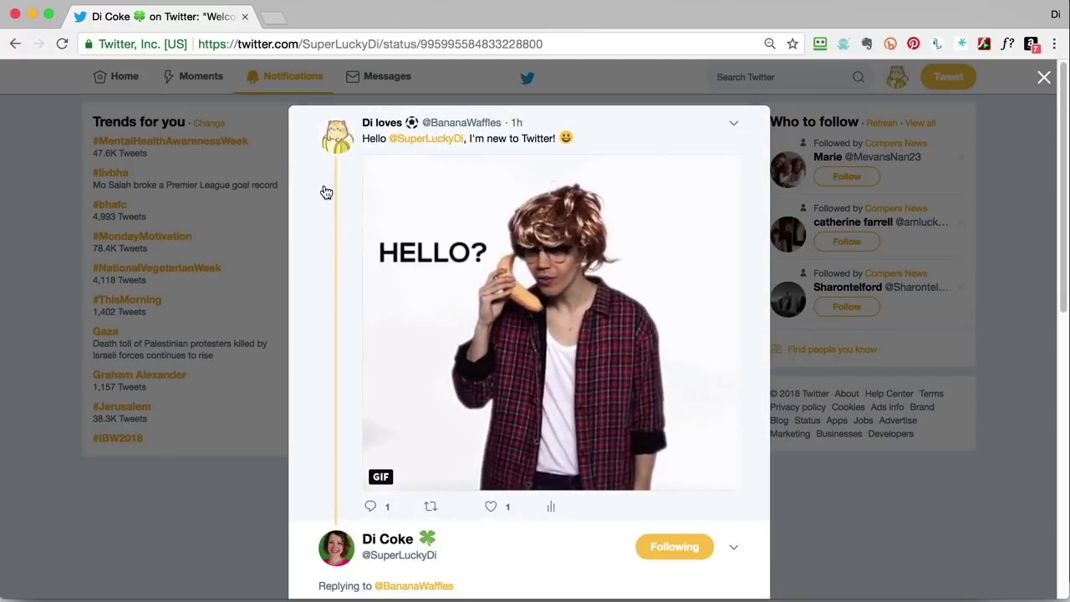
scroll(721, 325, down, 3)
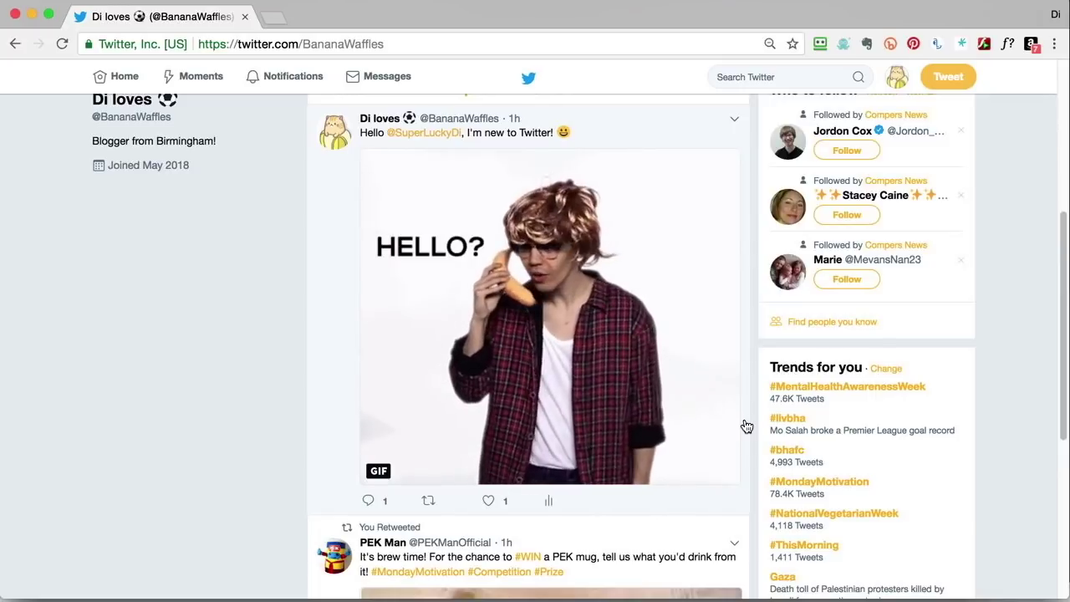
- Post '...and I love bananas!' with the cover2.jpg photo as a reply in the hello thread
click(369, 501)
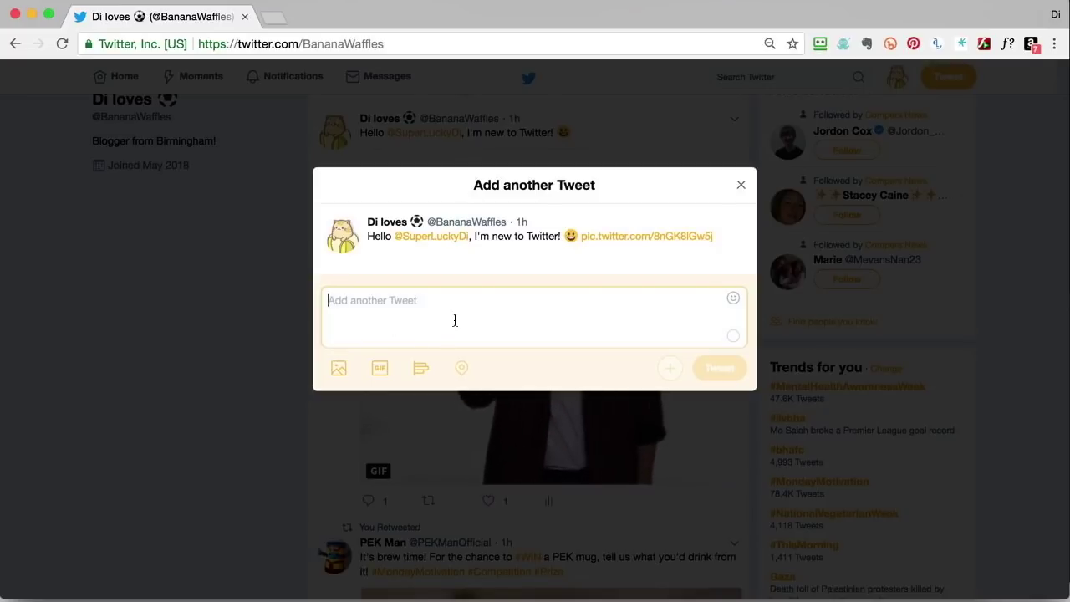
text(...and I love bananas!)
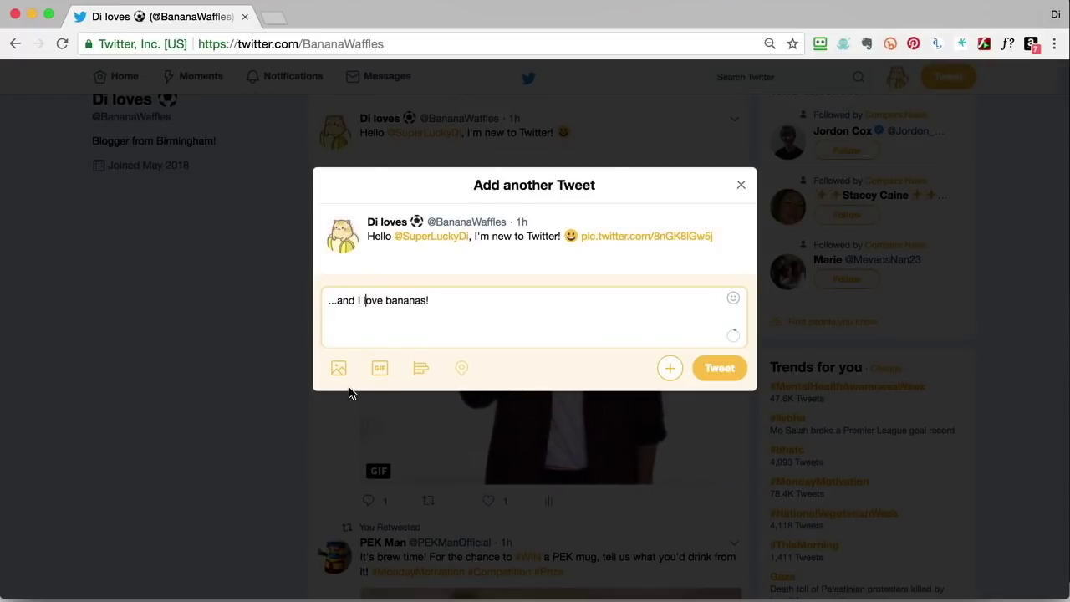
click(339, 368)
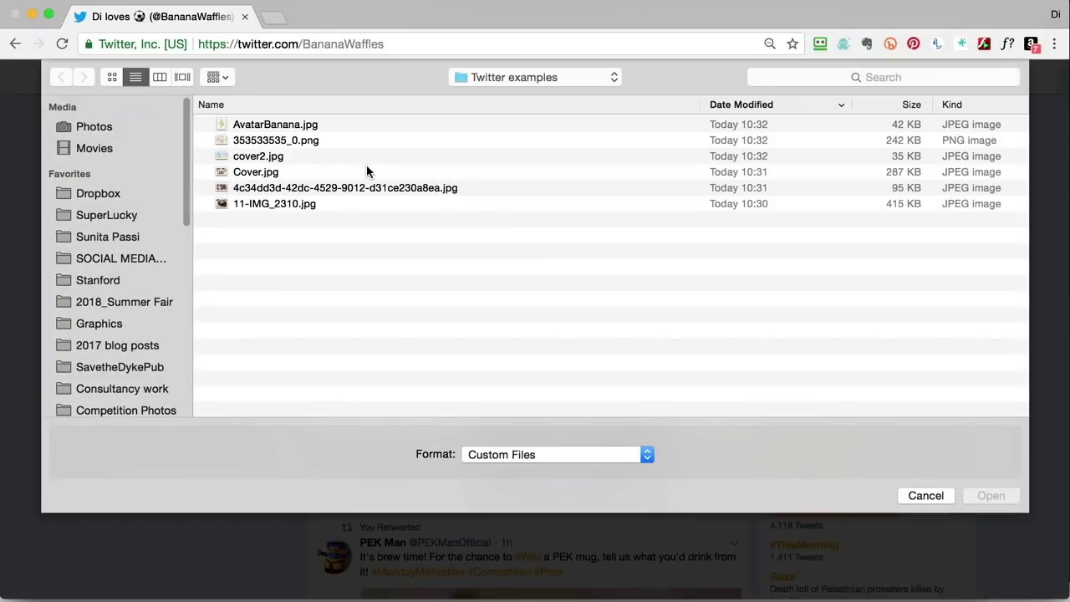
double_click(805, 135)
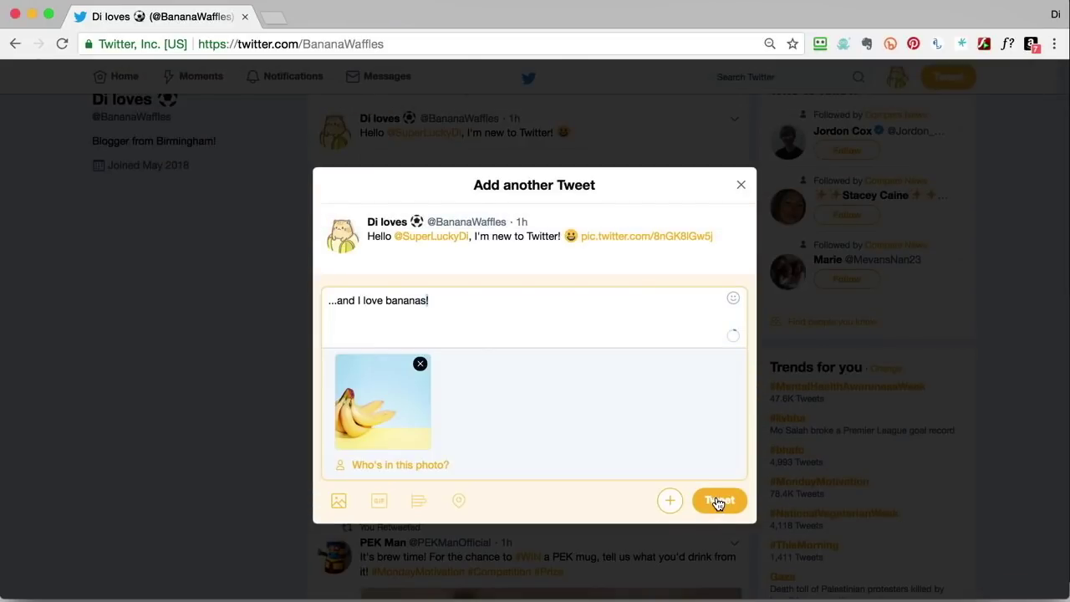
click(718, 501)
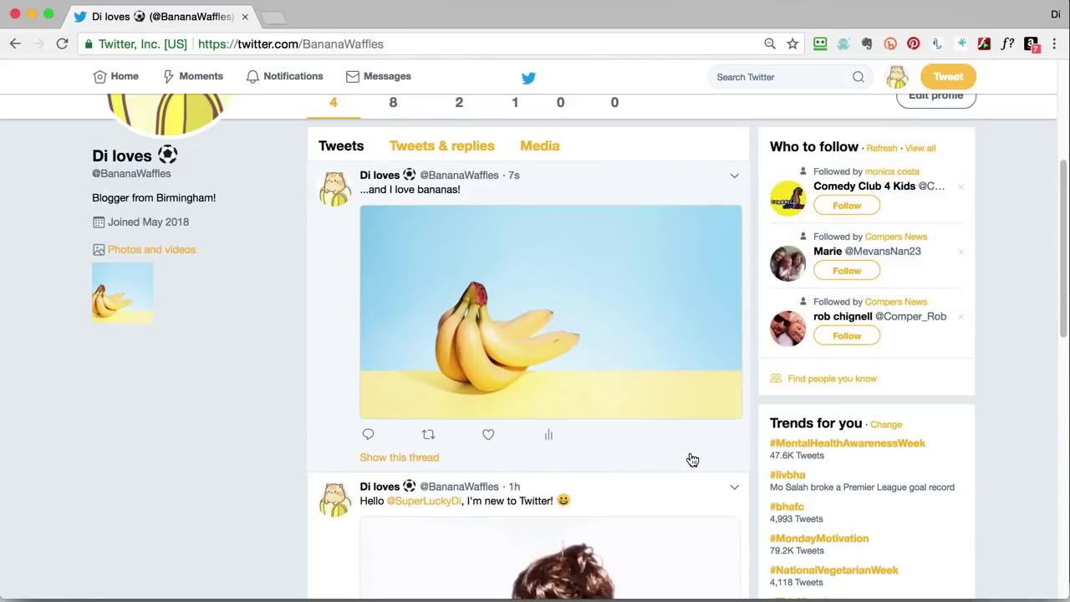
- Open the thread of the hello GIF tweet and bananas follow-up and scroll through it
click(383, 459)
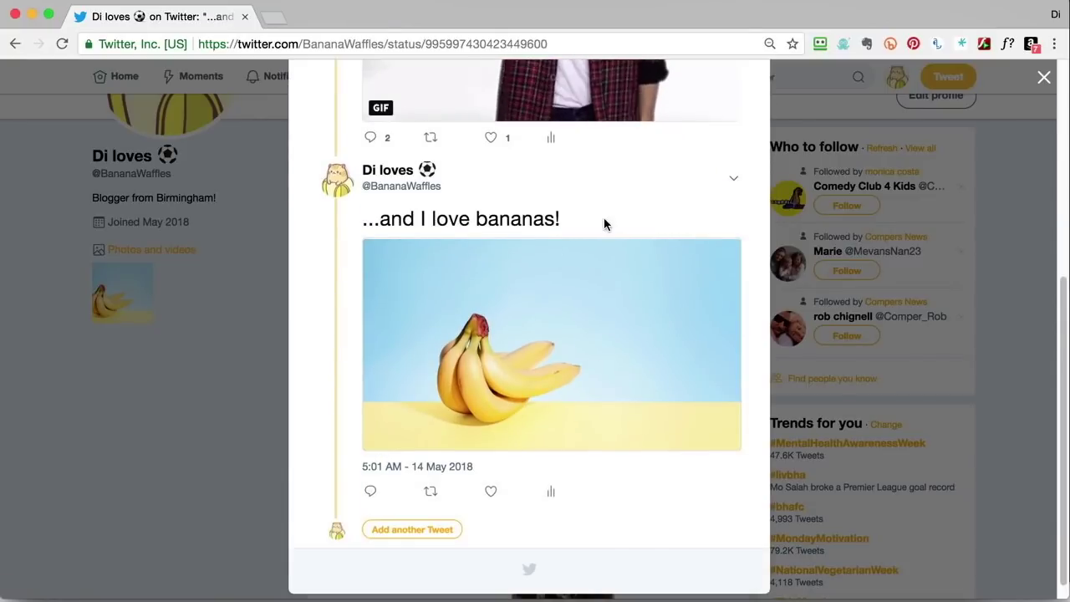
scroll(593, 220, up, 8)
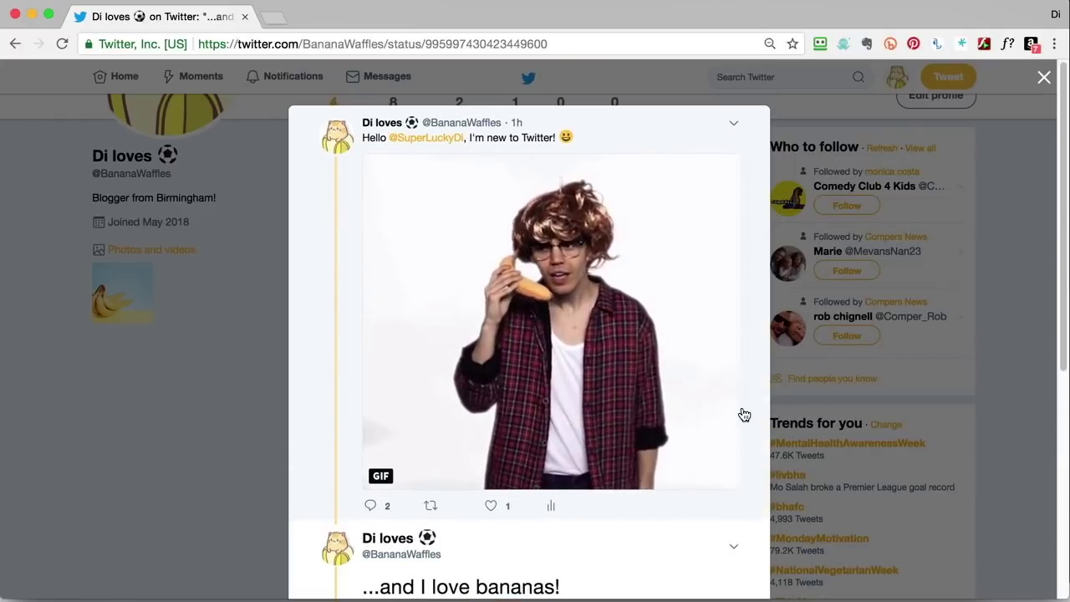
scroll(744, 414, down, 2)
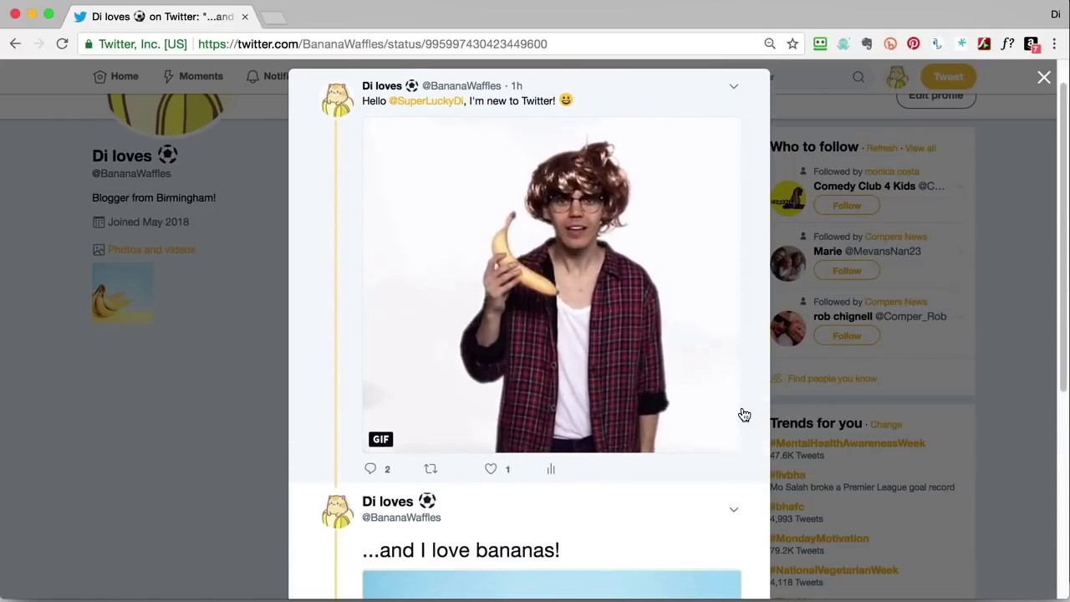
scroll(744, 415, down, 1)
scroll(742, 416, down, 5)
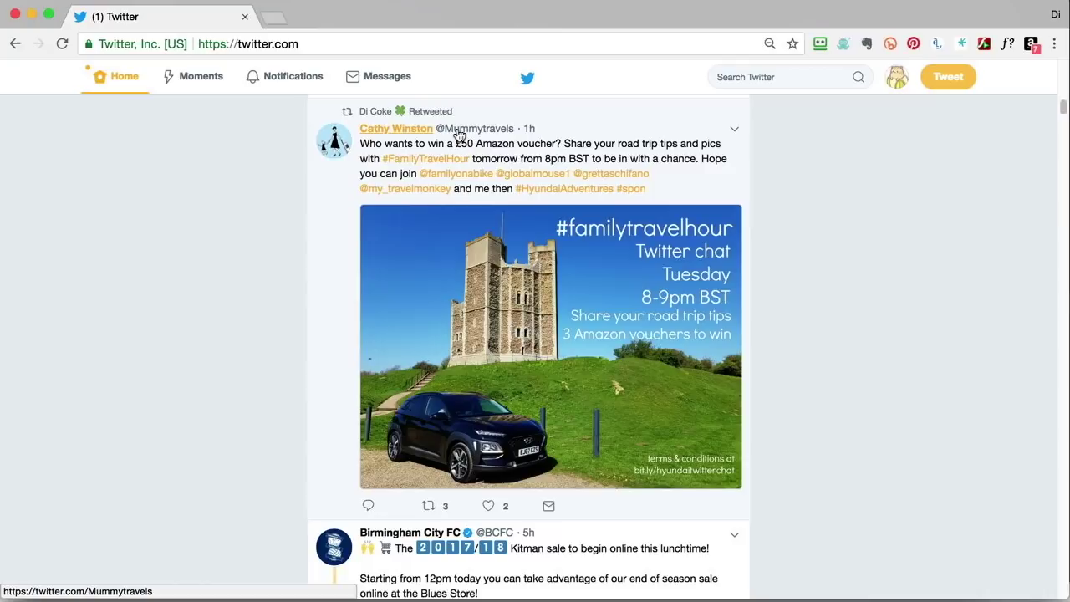
- Start a reply to the £50 voucher competition tweet and open its recipient list
mouse_move(452, 136)
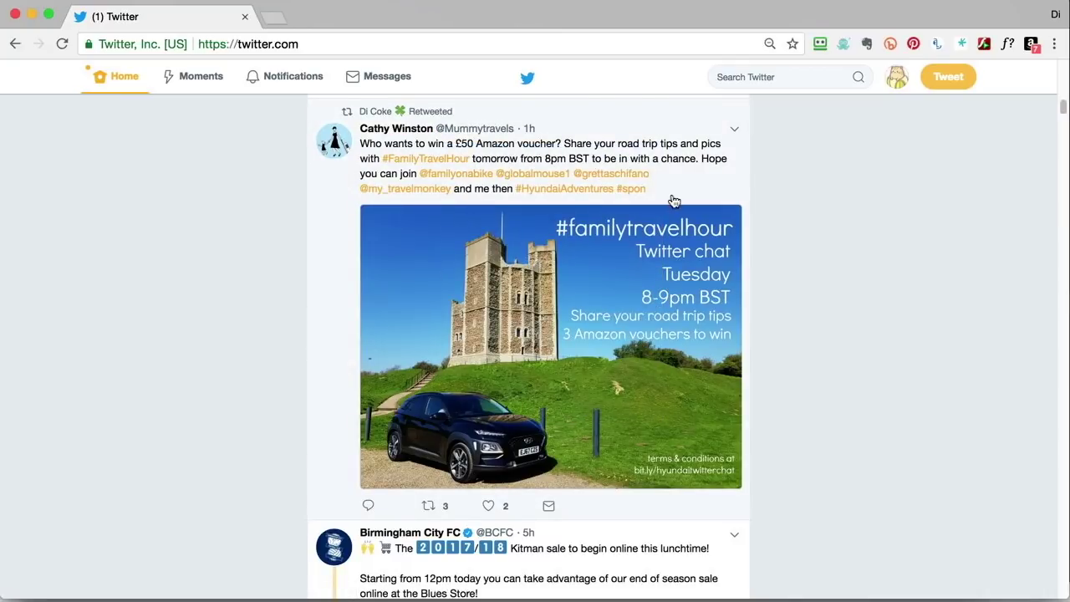
click(368, 506)
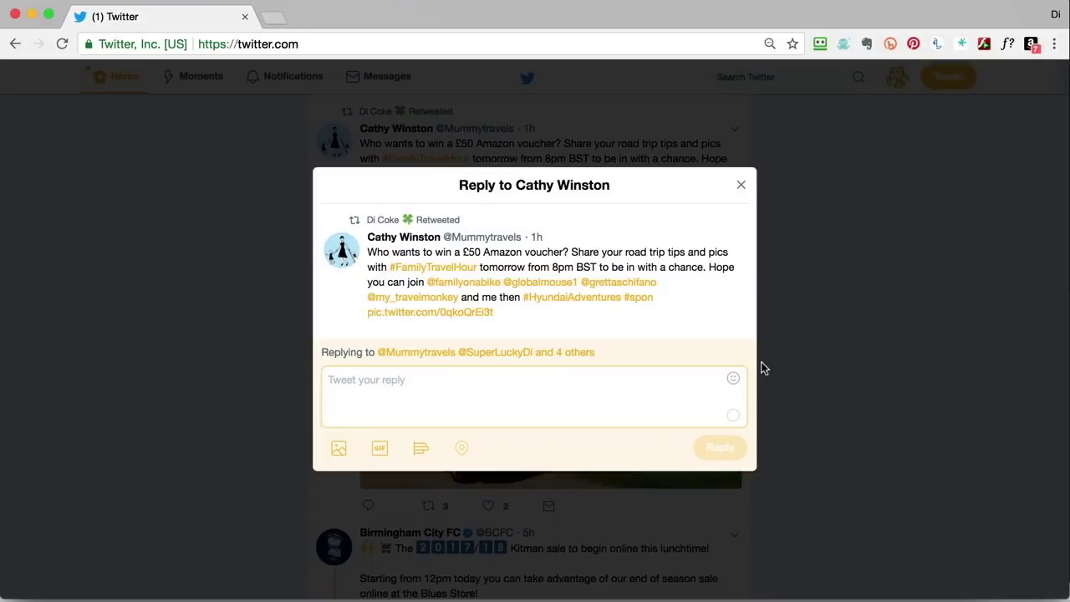
click(573, 355)
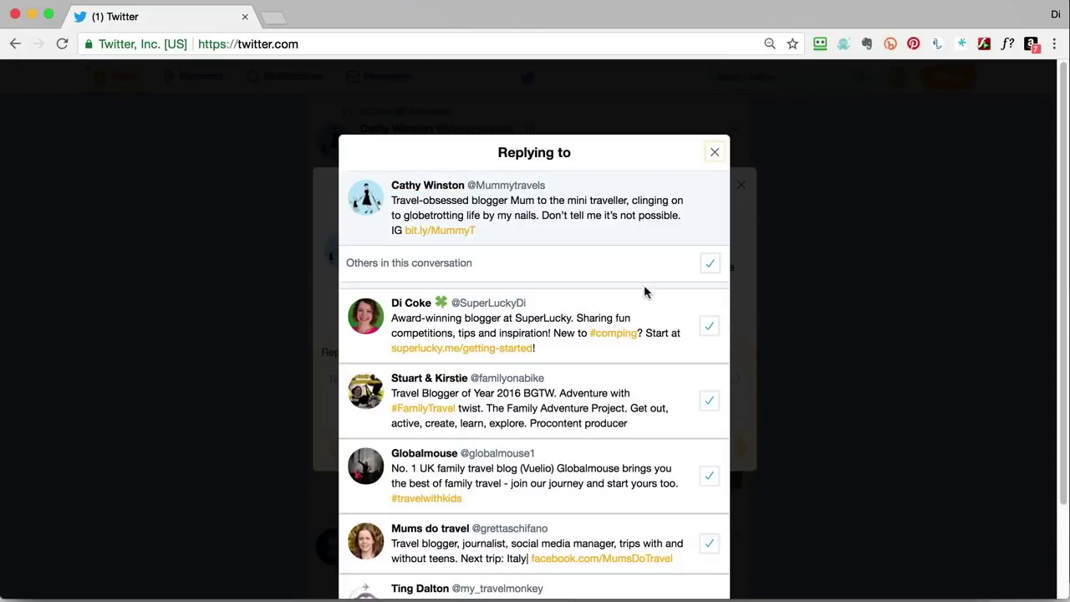
scroll(649, 311, down, 2)
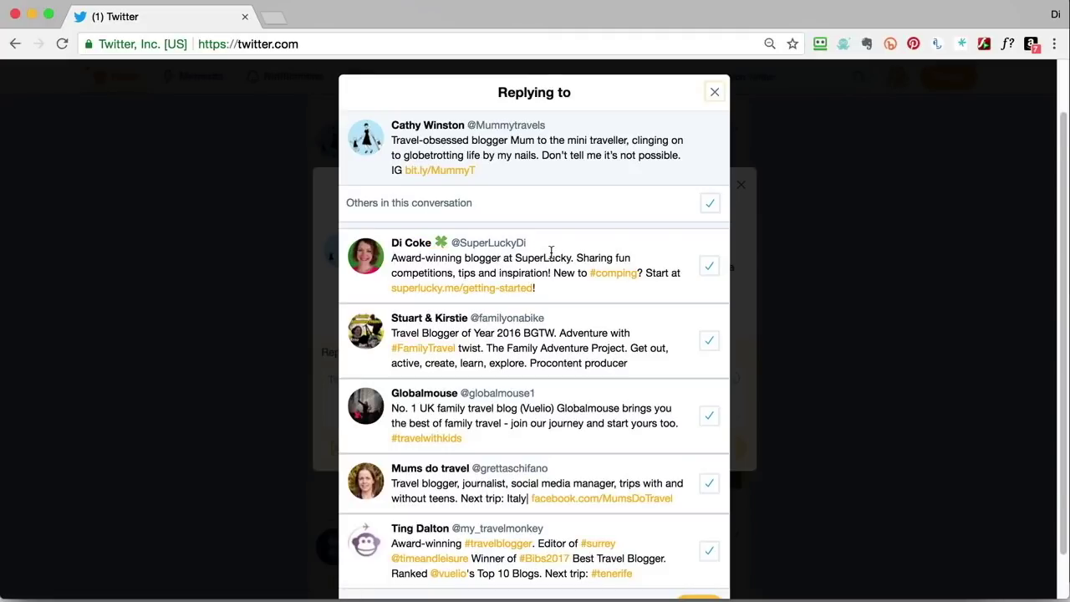
scroll(653, 341, down, 2)
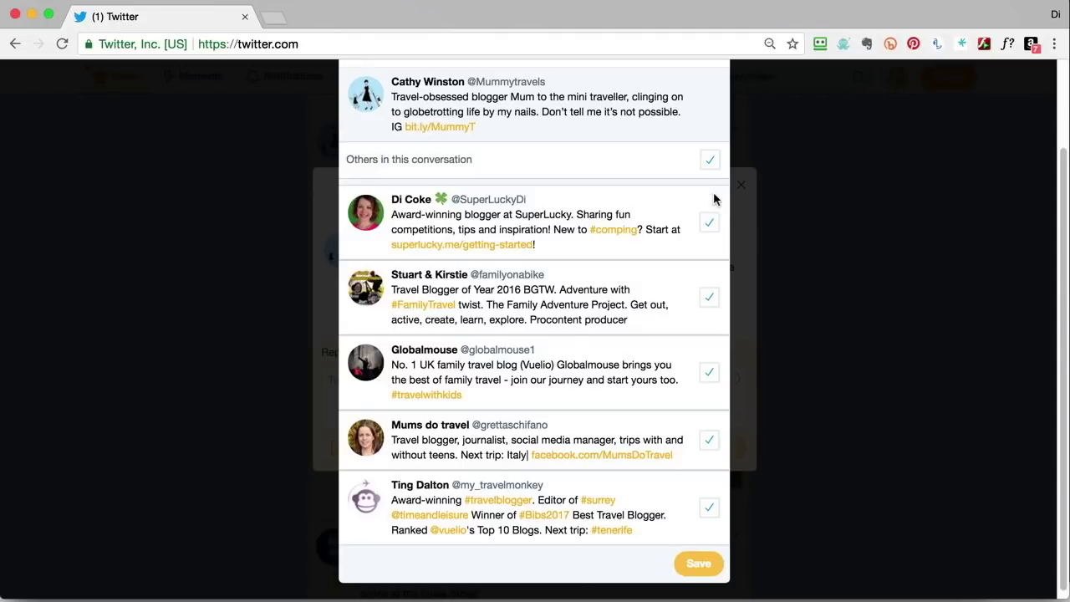
- Untick the other five accounts so only the original poster receives the reply, and save
click(710, 224)
click(712, 300)
click(707, 374)
click(712, 301)
click(708, 224)
click(709, 376)
click(711, 162)
click(703, 564)
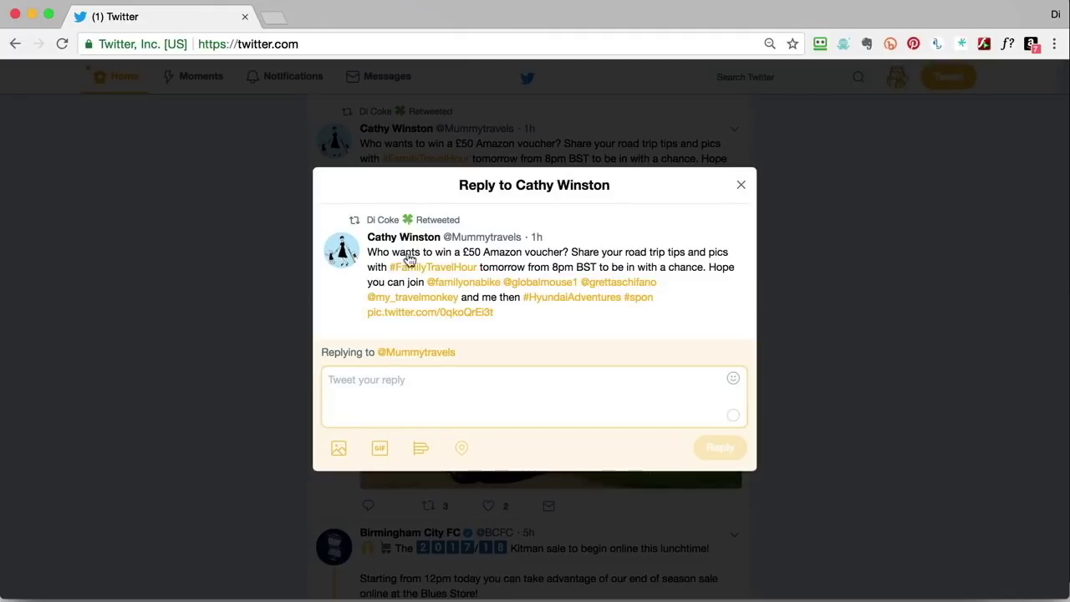
click(454, 356)
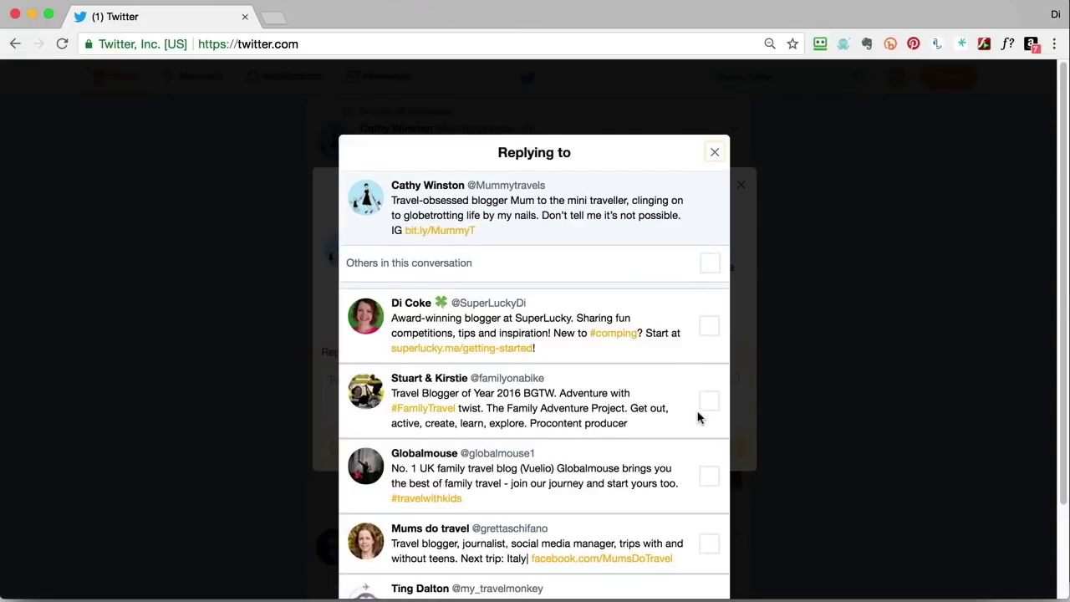
scroll(701, 448, down, 2)
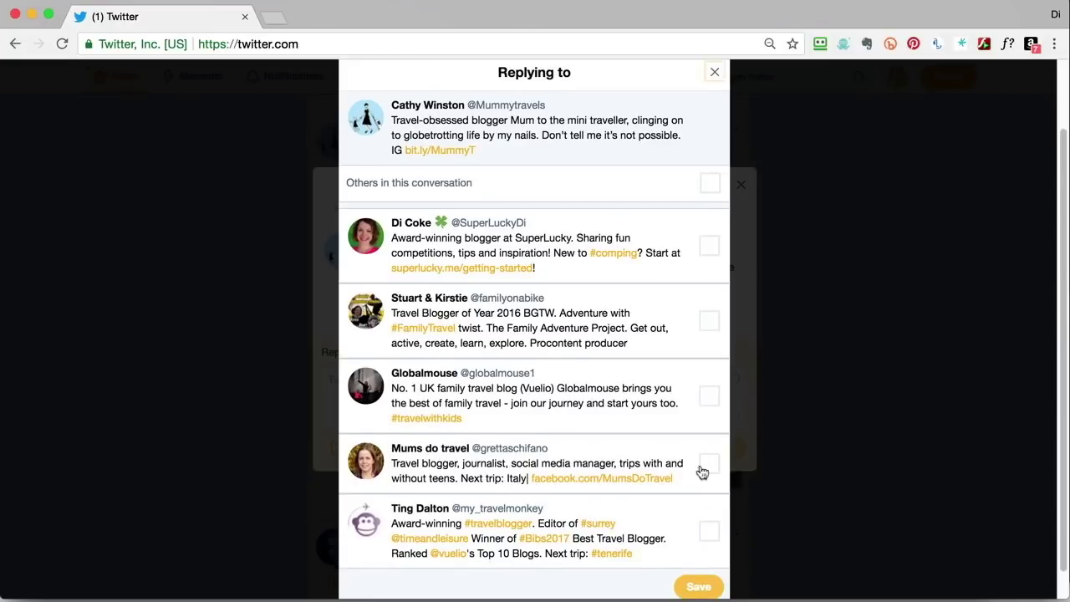
click(699, 585)
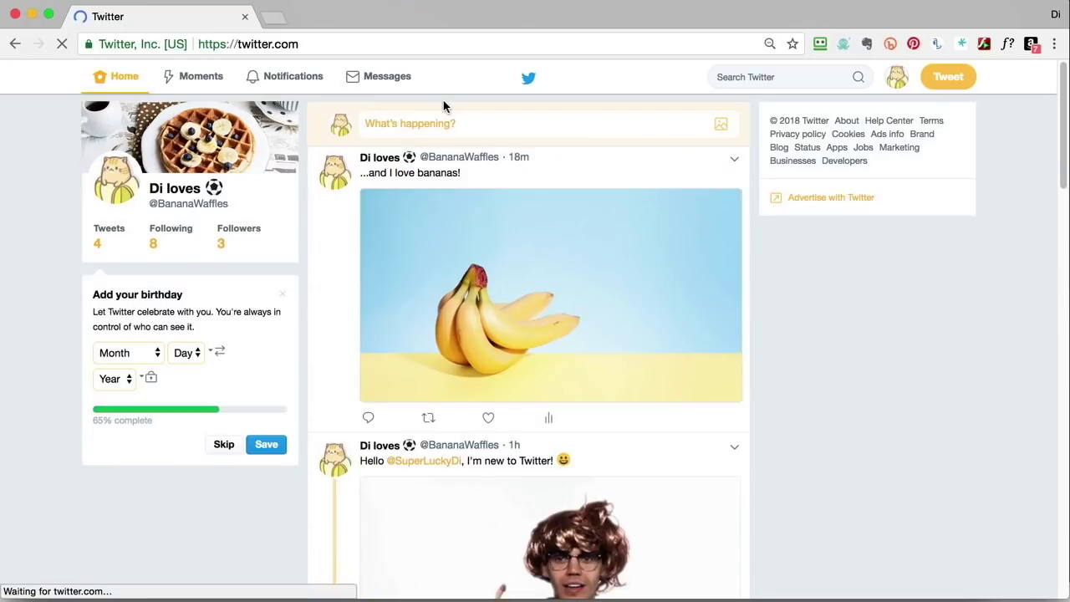
- Send 'Hello there!' in the existing DM conversation, then check for message requests
click(368, 80)
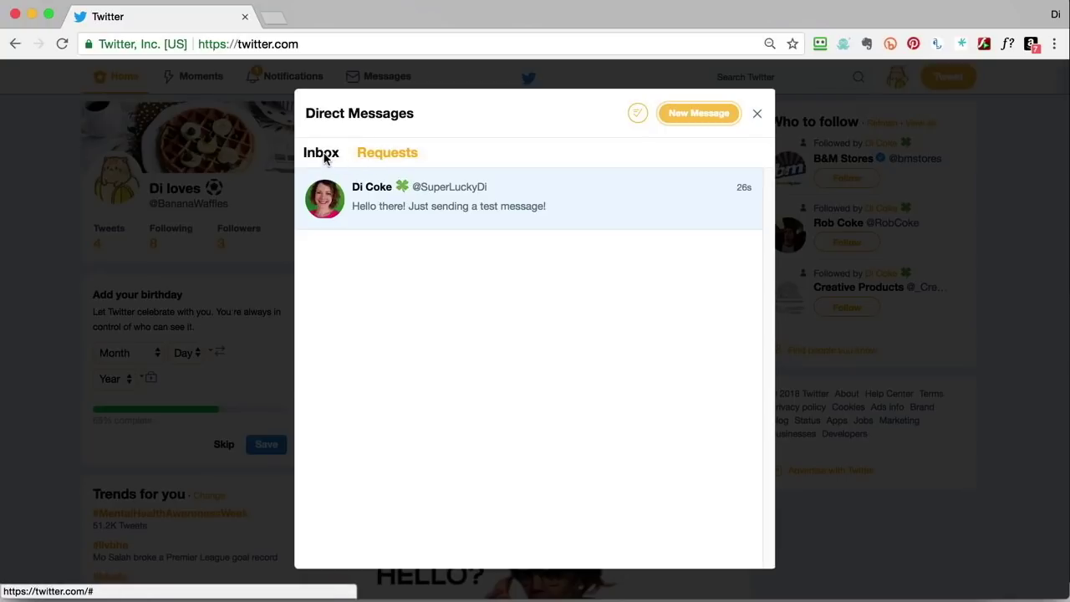
click(569, 210)
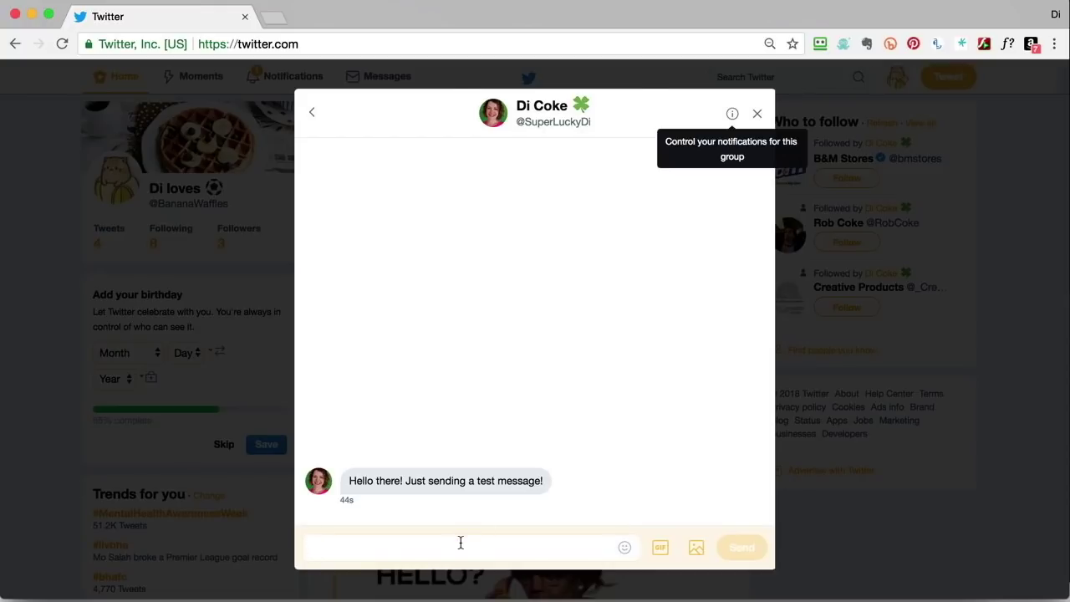
text(Hel)
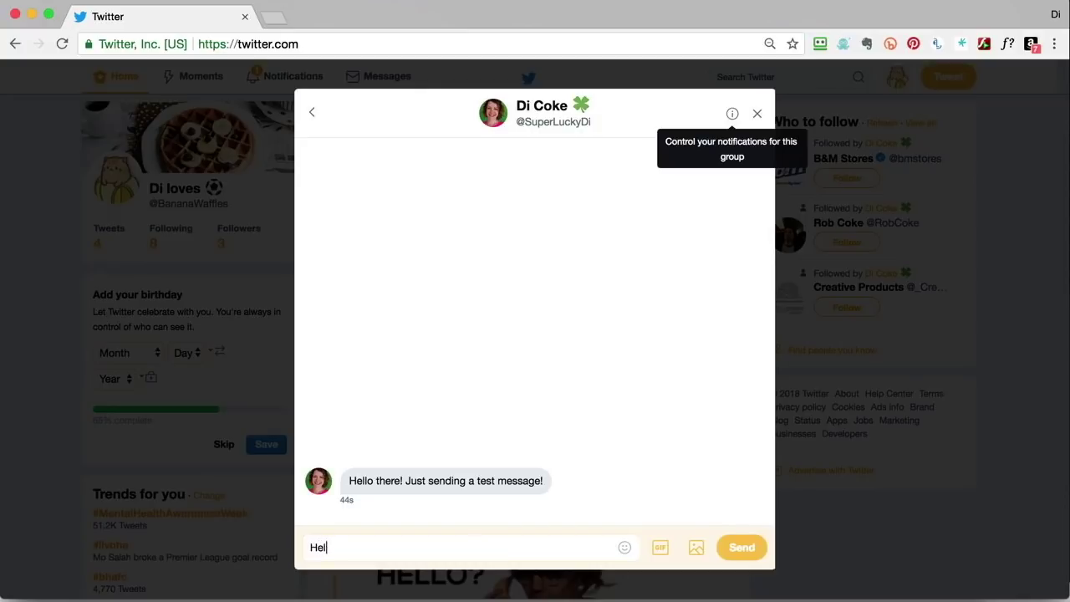
text(lo there!)
click(741, 548)
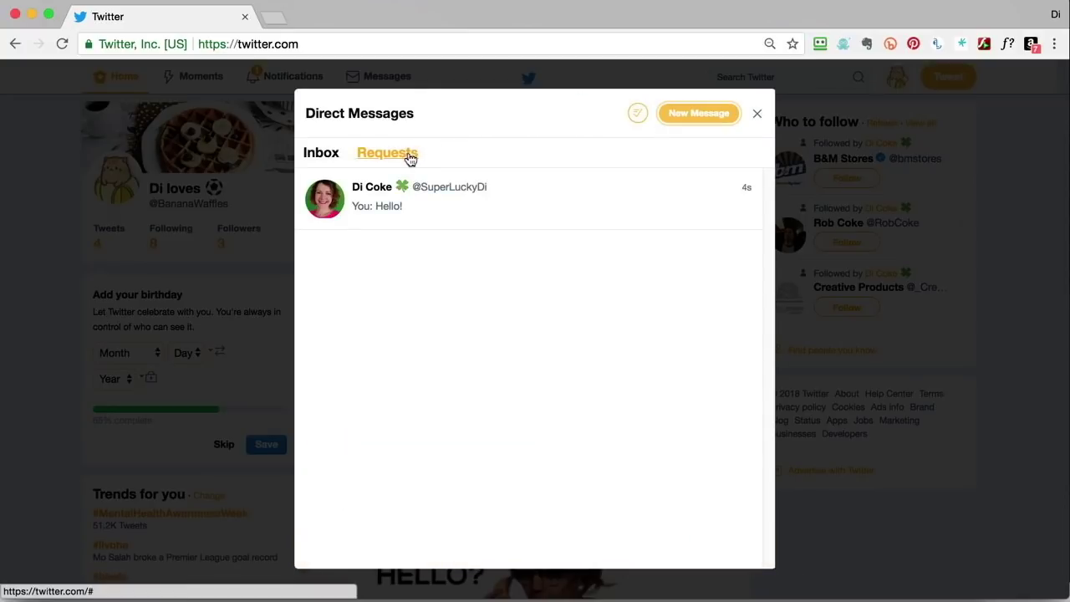
click(410, 159)
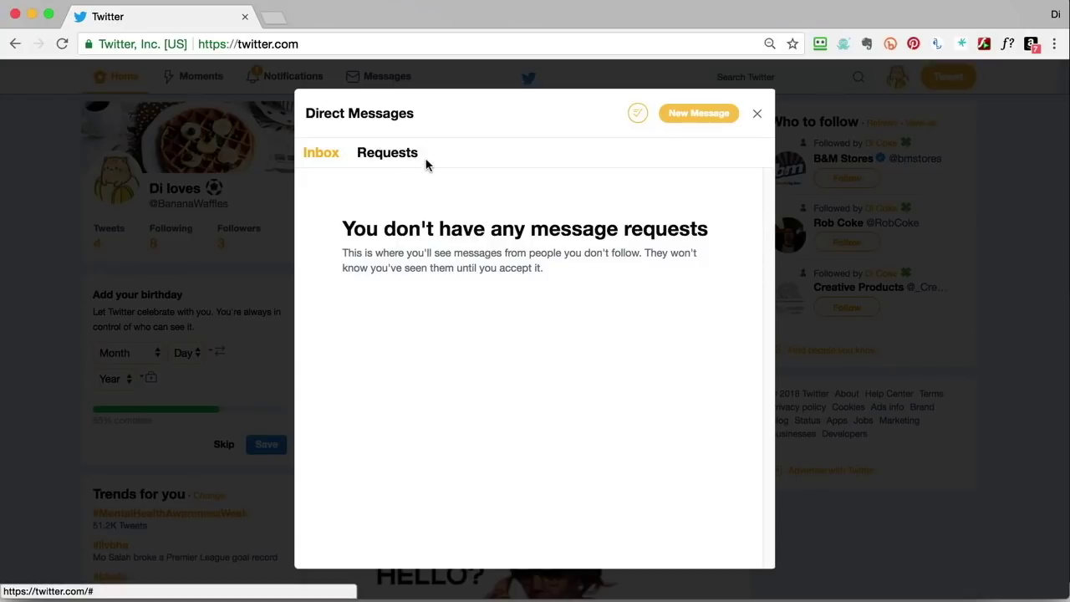
- Start a new direct message and add the same contact as recipient by searching their handle
click(330, 154)
click(695, 112)
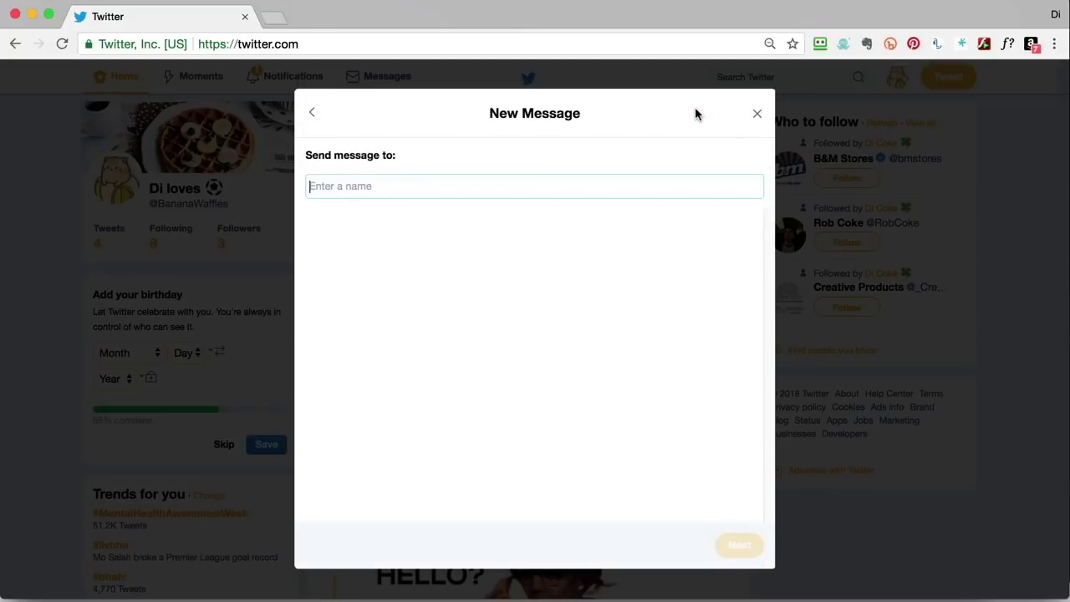
text(superluck)
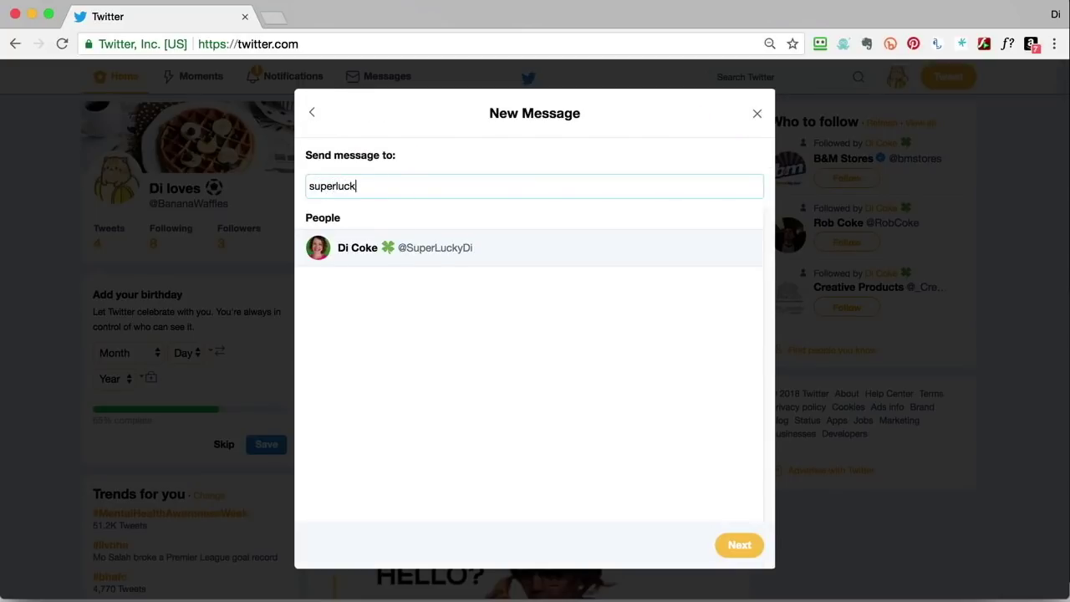
text(ydi)
key(super+a)
key(BackSpace)
text(di coke)
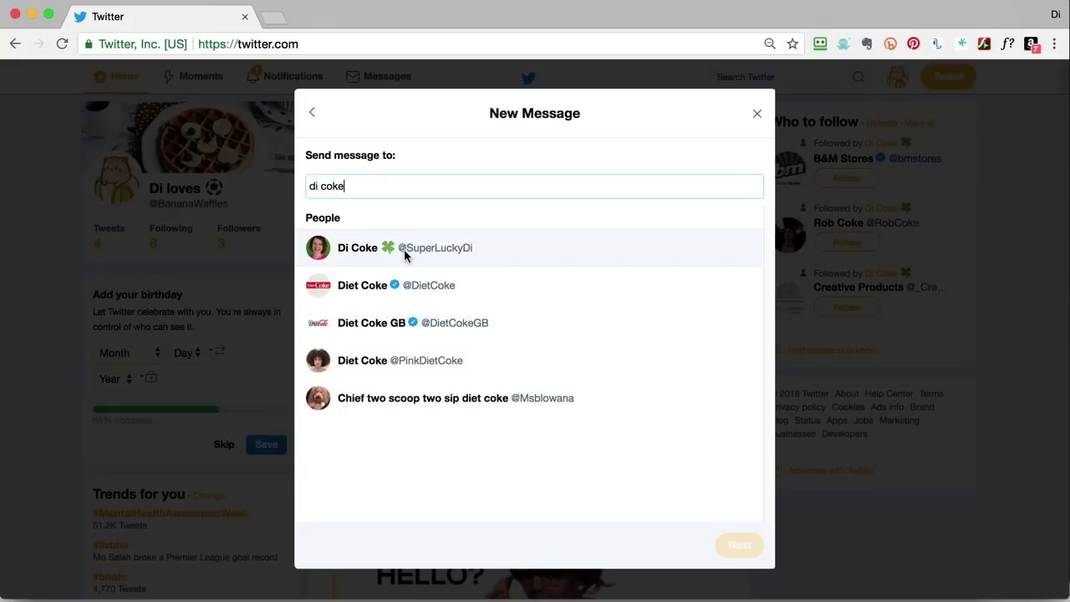
click(403, 250)
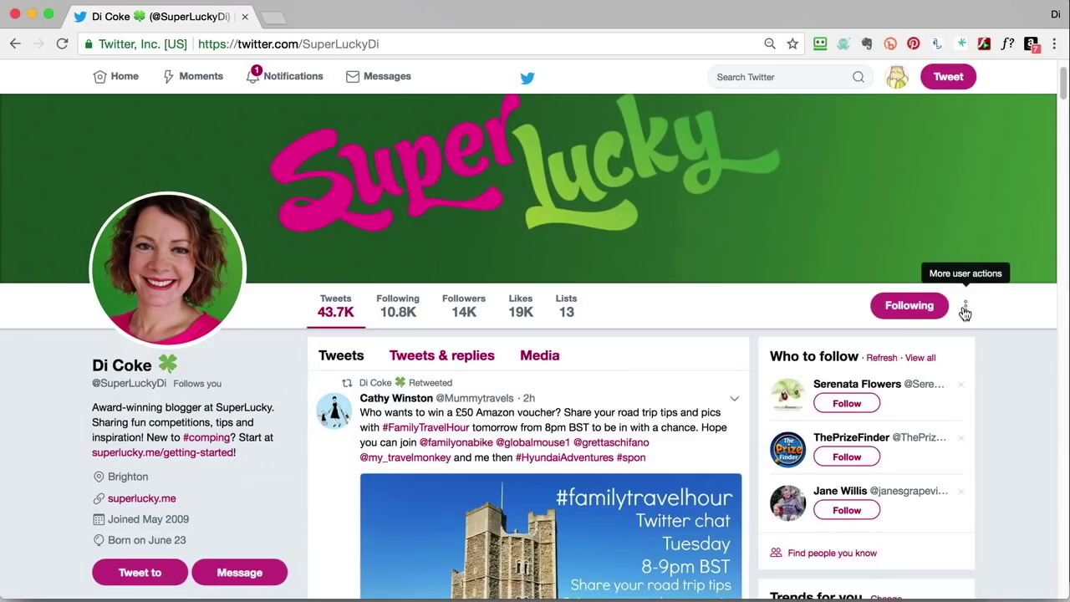
click(965, 307)
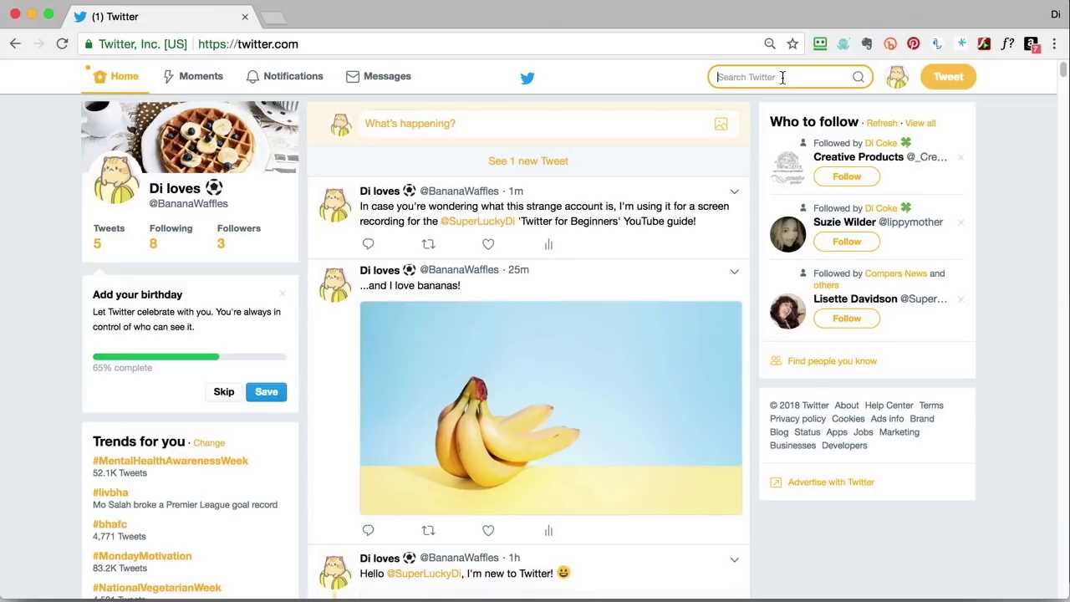
- Search for 'brighton weather' and scroll through the Top results
text(brighton we)
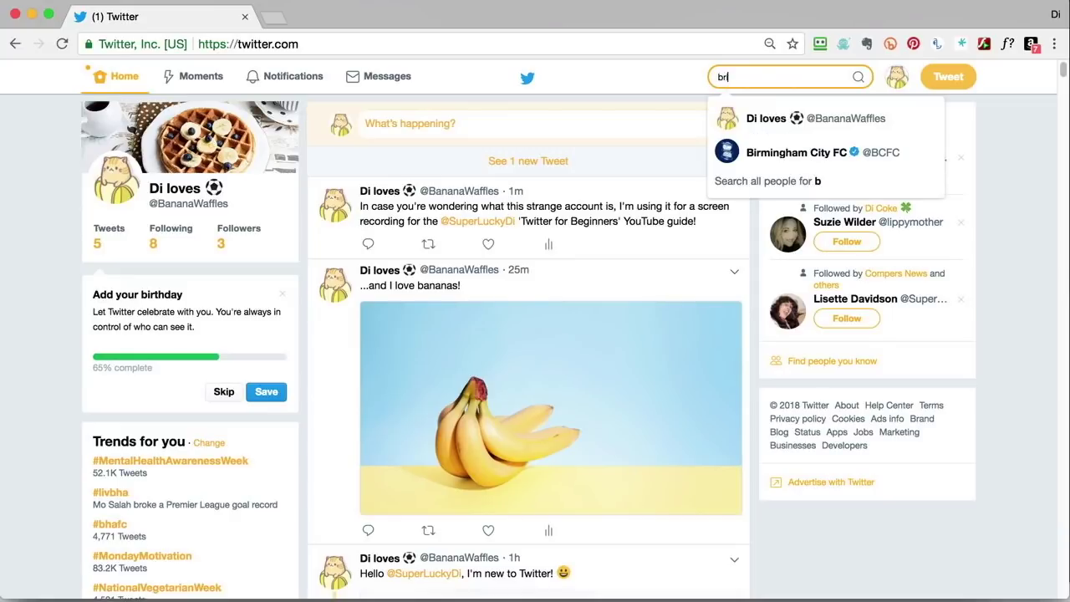
text(ather)
key(Return)
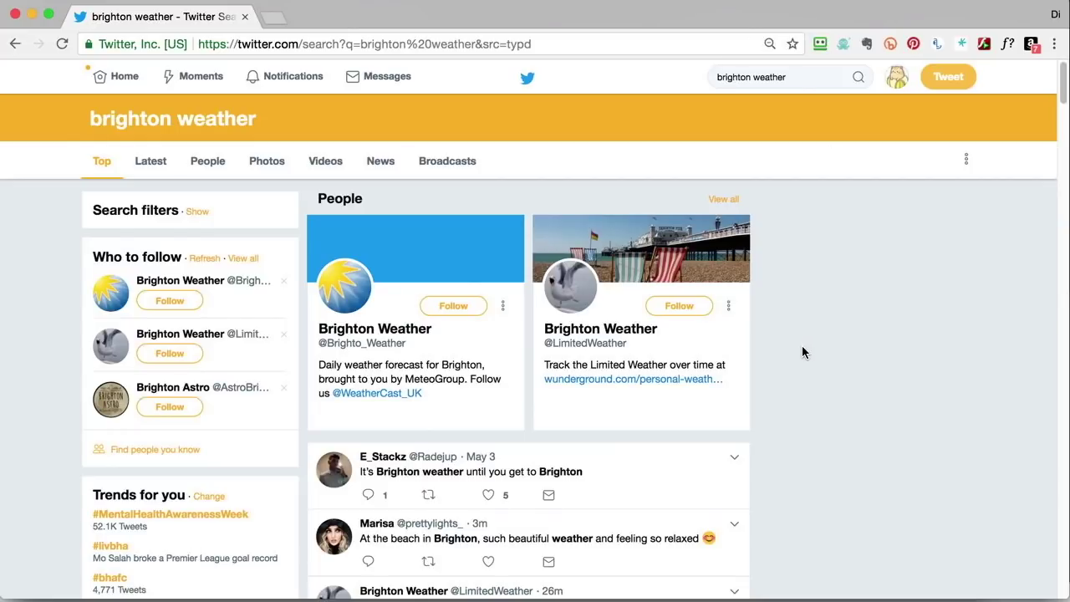
scroll(798, 428, down, 3)
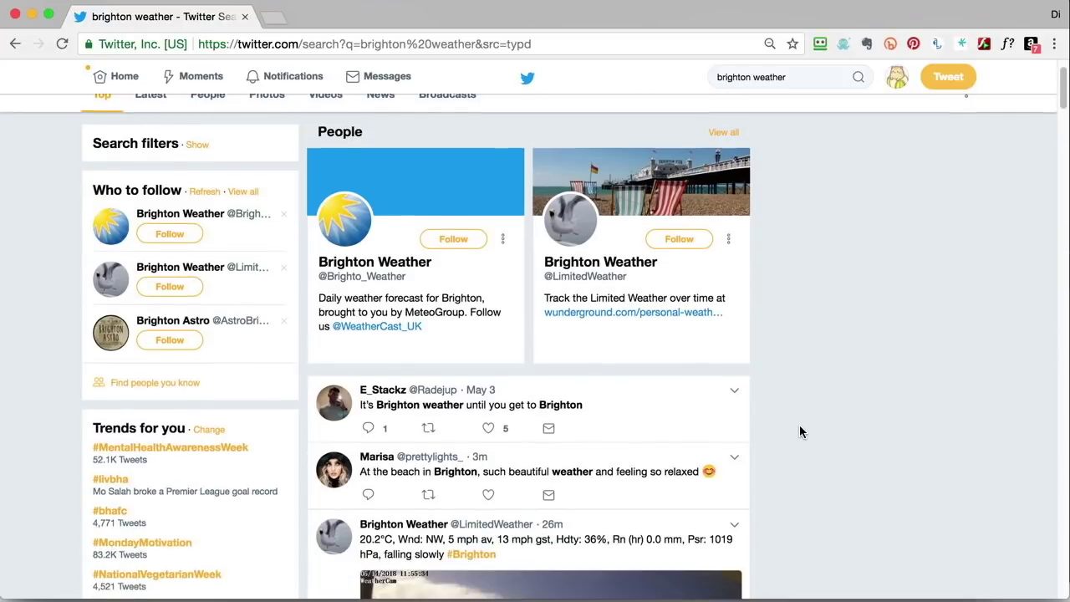
scroll(799, 424, down, 10)
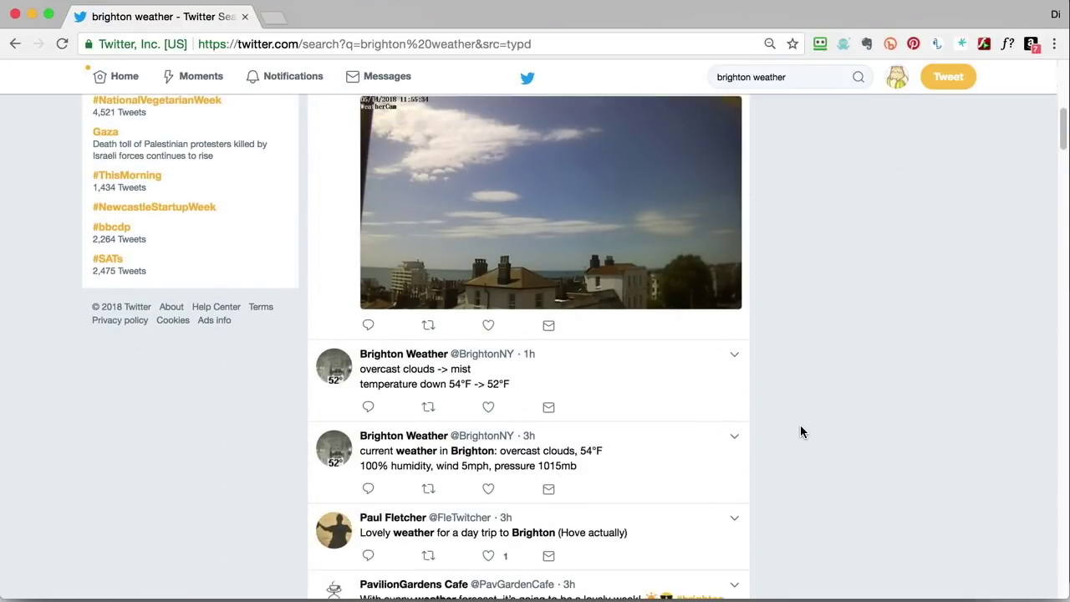
scroll(800, 423, up, 13)
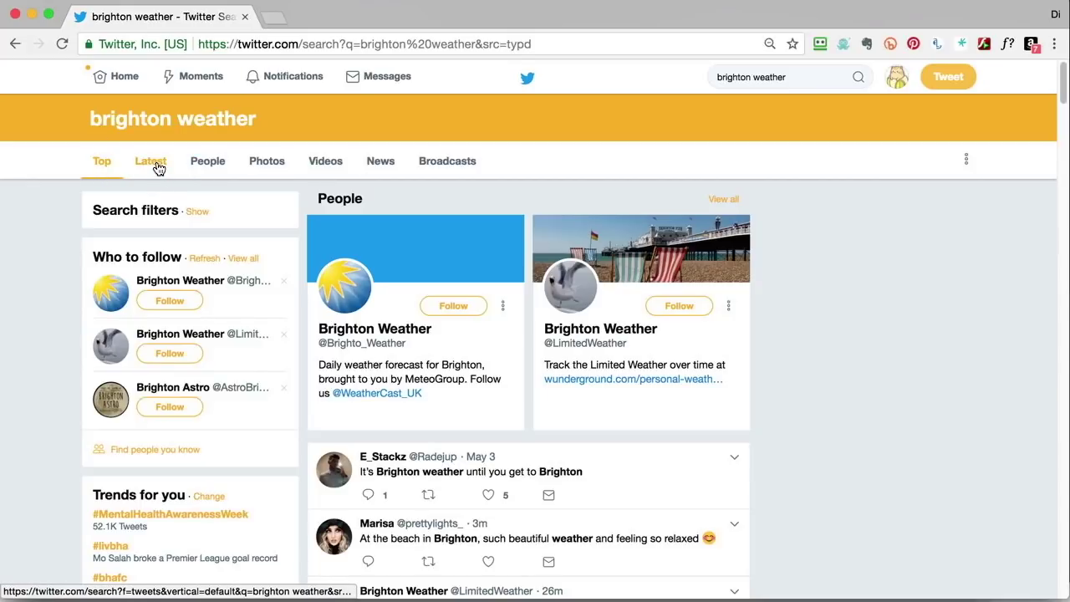
- View the 'brighton weather' results under Latest, People and Photos, then return to Latest
click(157, 163)
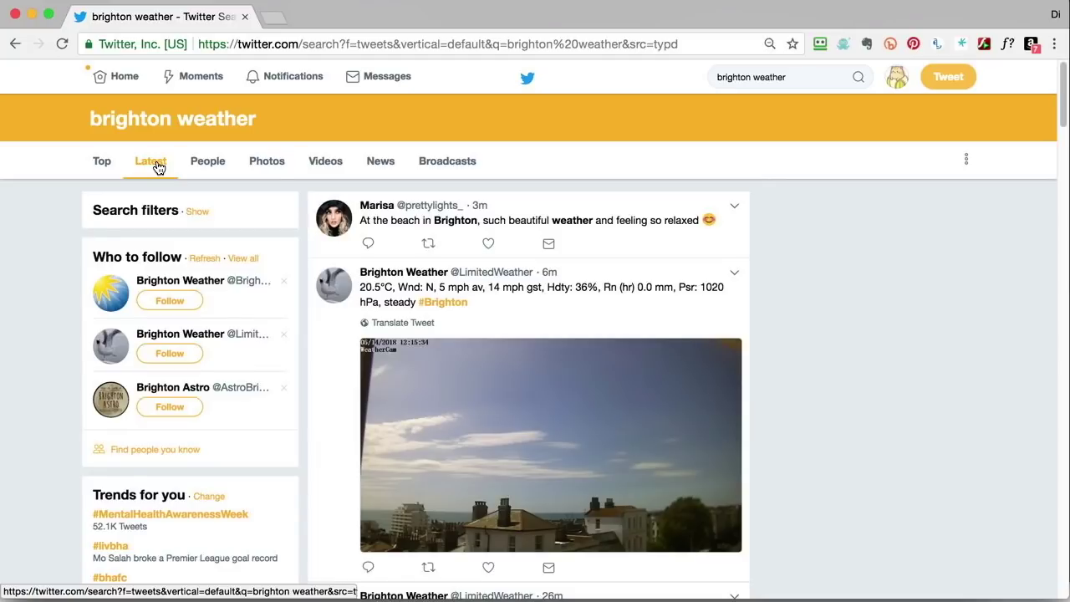
click(224, 169)
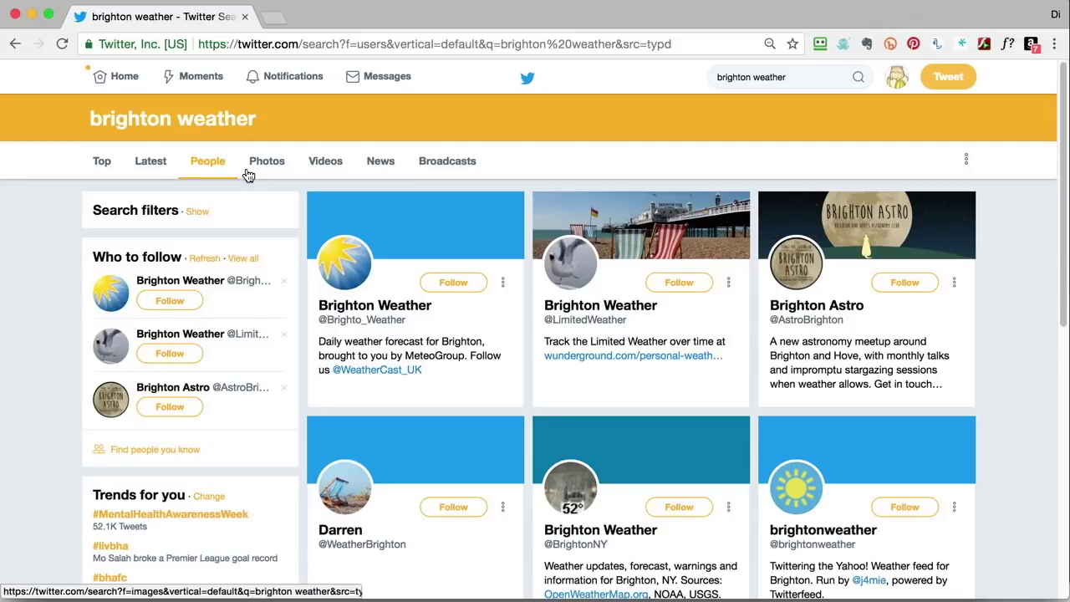
click(260, 166)
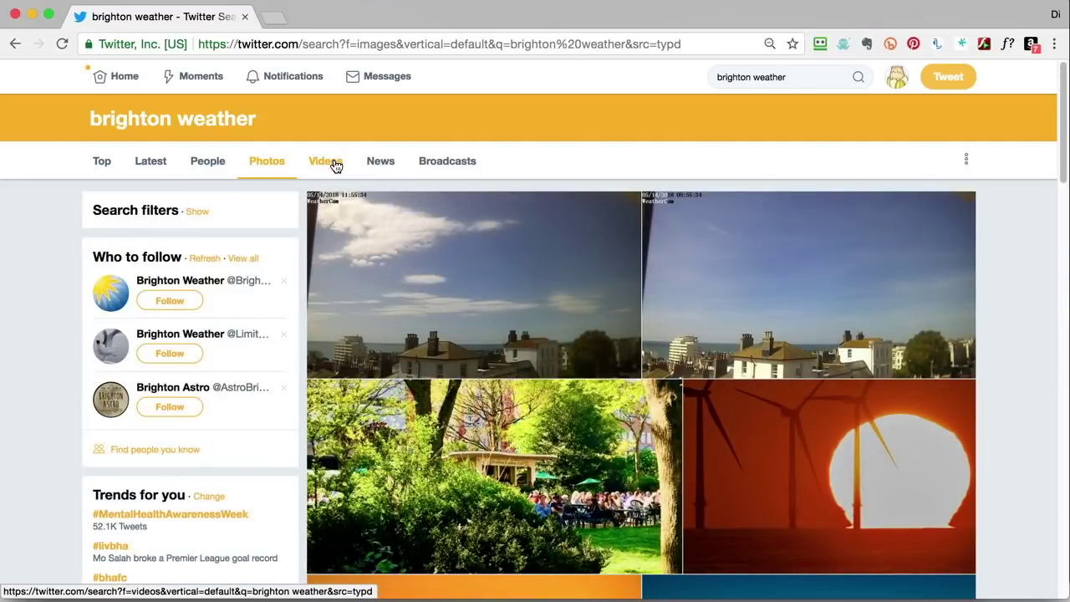
click(151, 161)
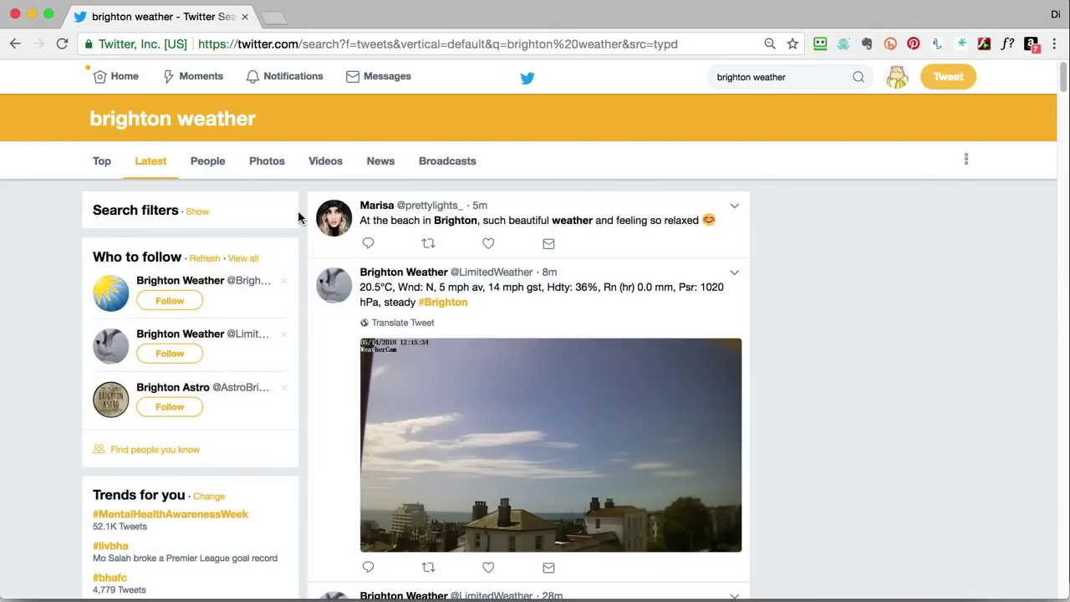
- Filter the latest 'brighton weather' tweets by location to Near you
click(197, 212)
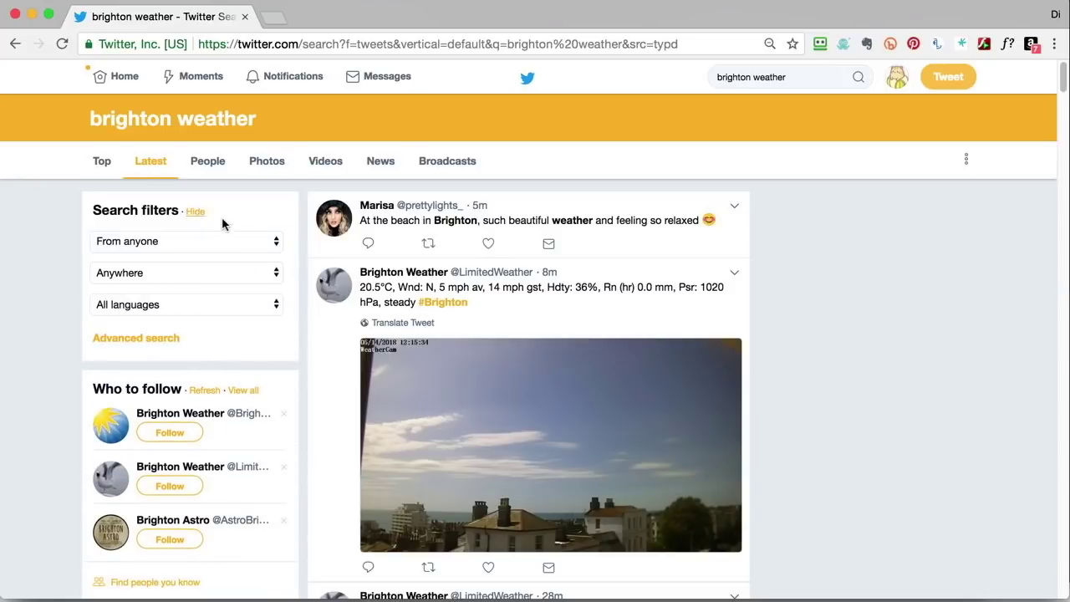
click(269, 273)
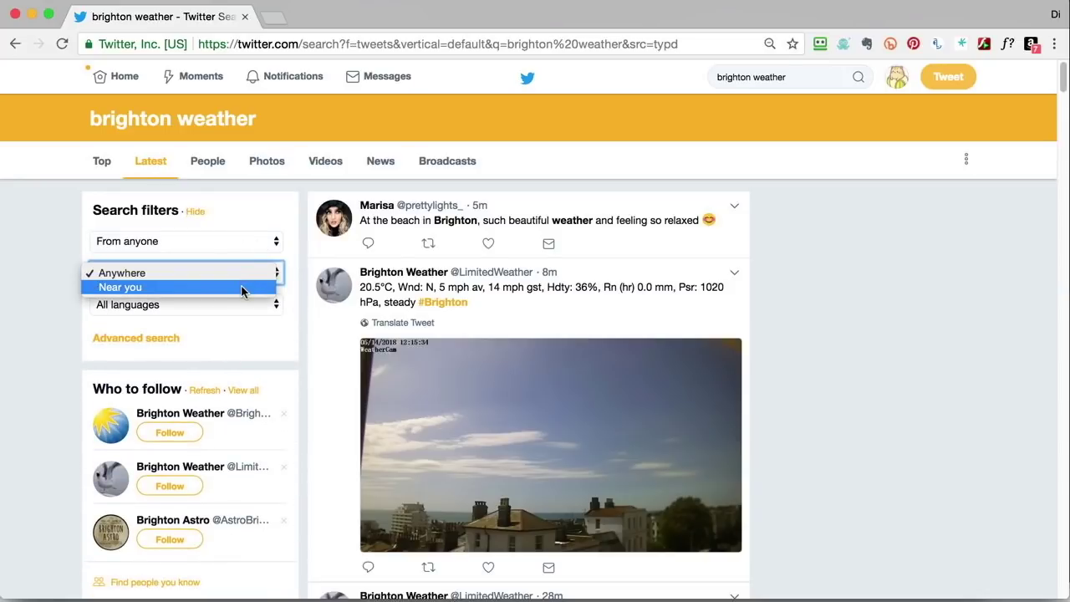
click(243, 287)
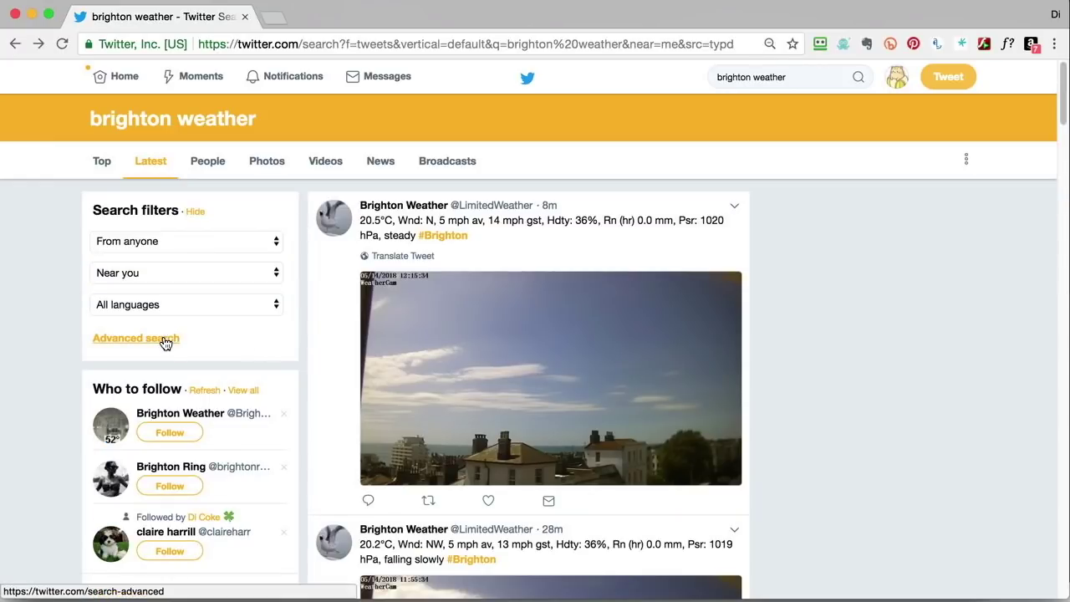
- Open Advanced search and check the From this date calendar, leaving every field empty
click(164, 341)
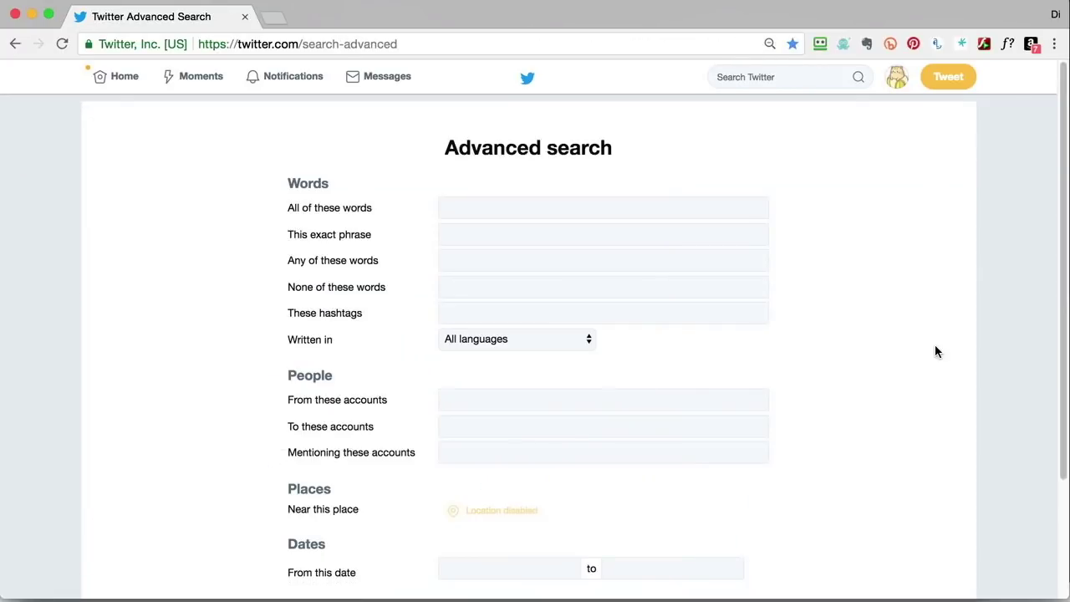
scroll(851, 331, down, 2)
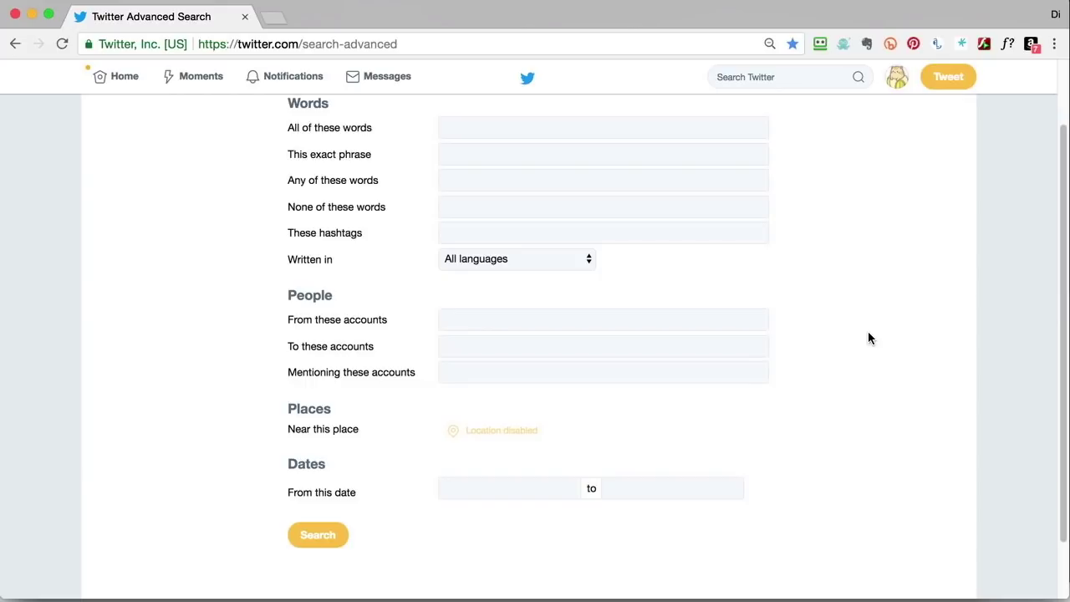
click(493, 485)
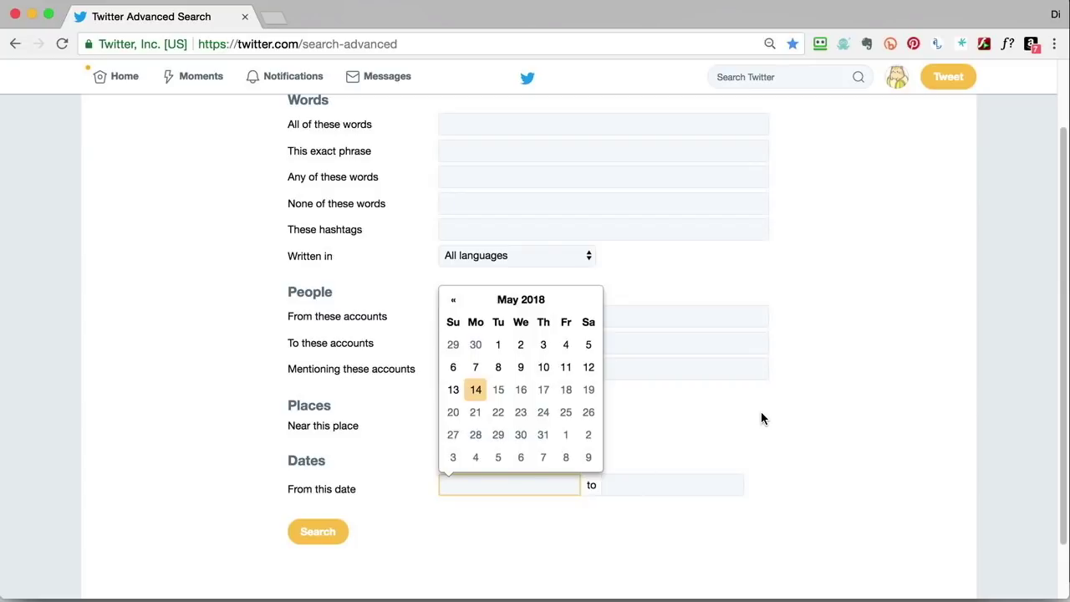
click(828, 432)
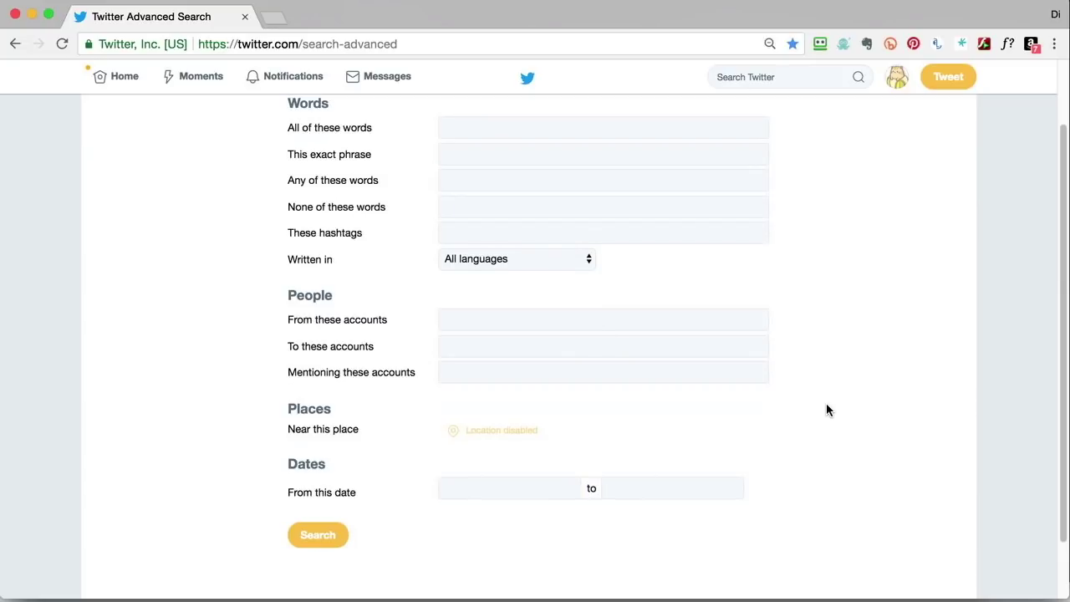
scroll(826, 409, up, 2)
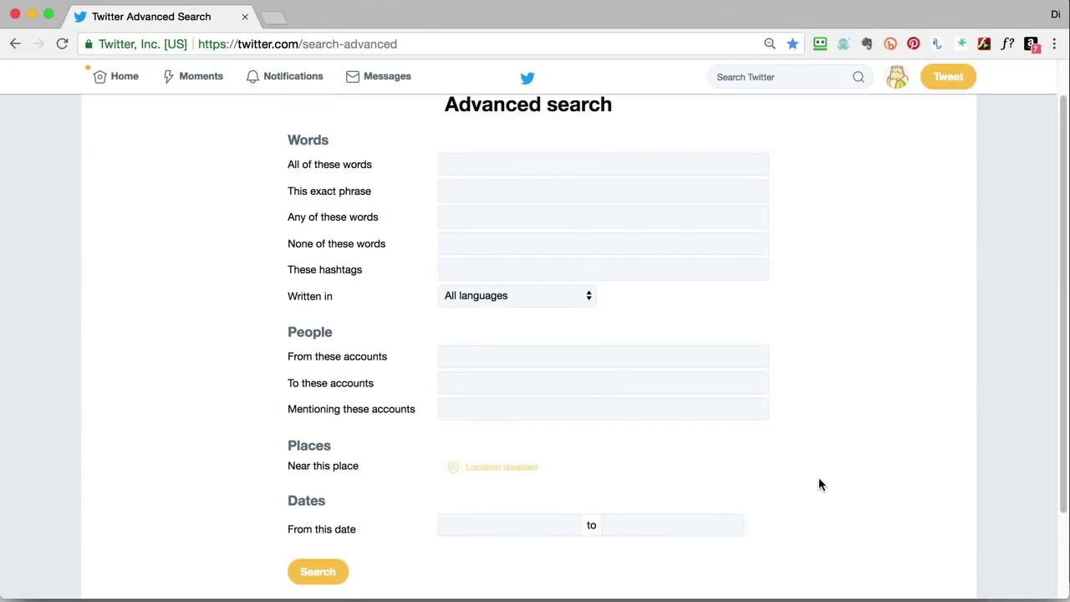
scroll(818, 477, up, 2)
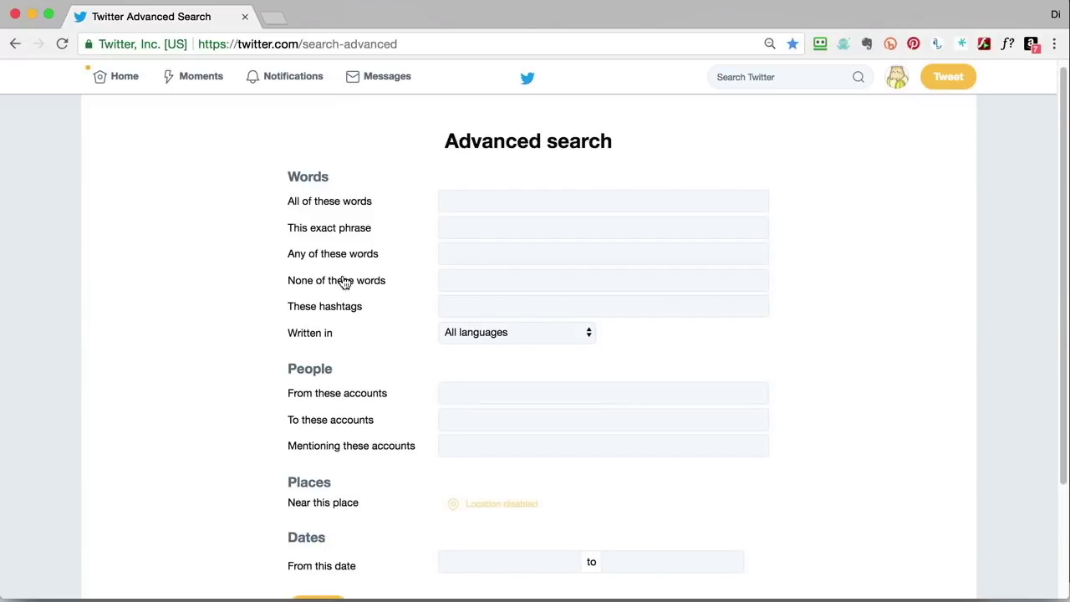
scroll(1027, 174, up, 1)
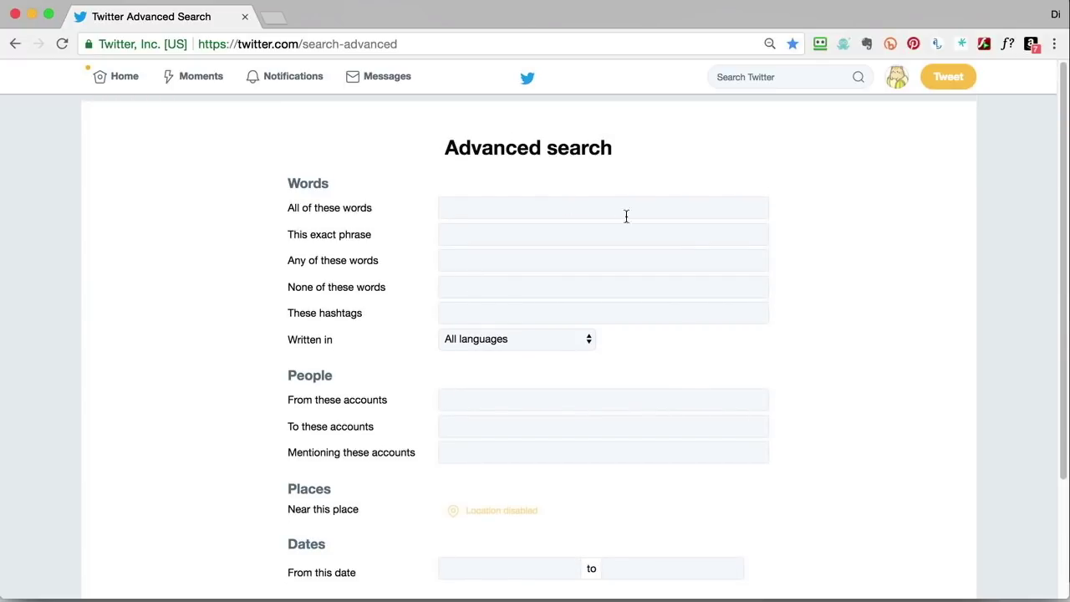